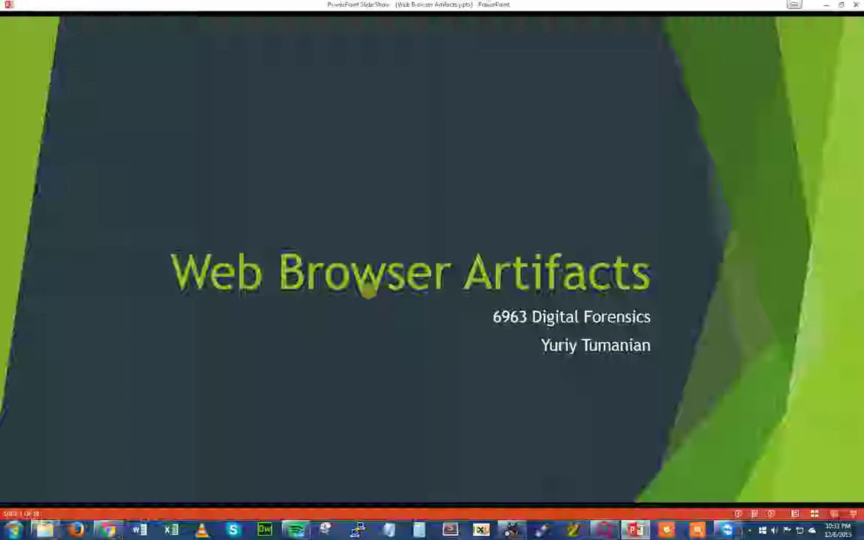
left_click(368, 291)
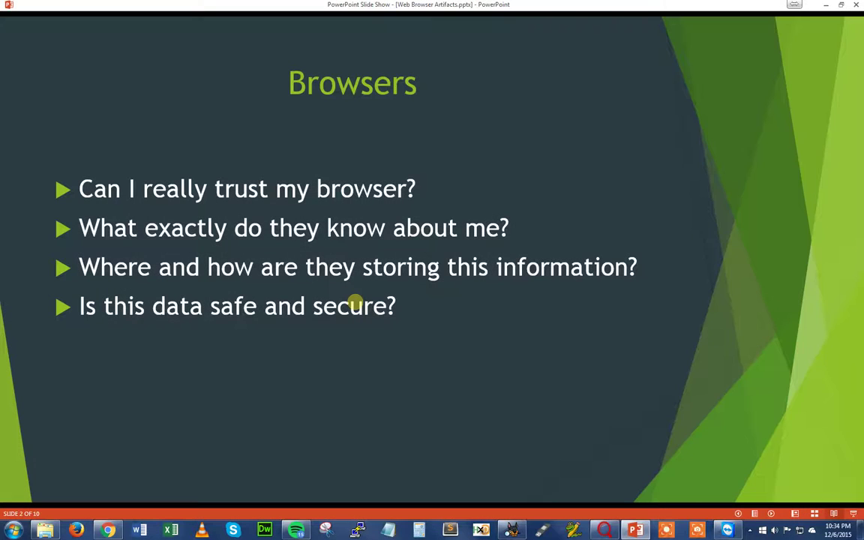
left_click(355, 305)
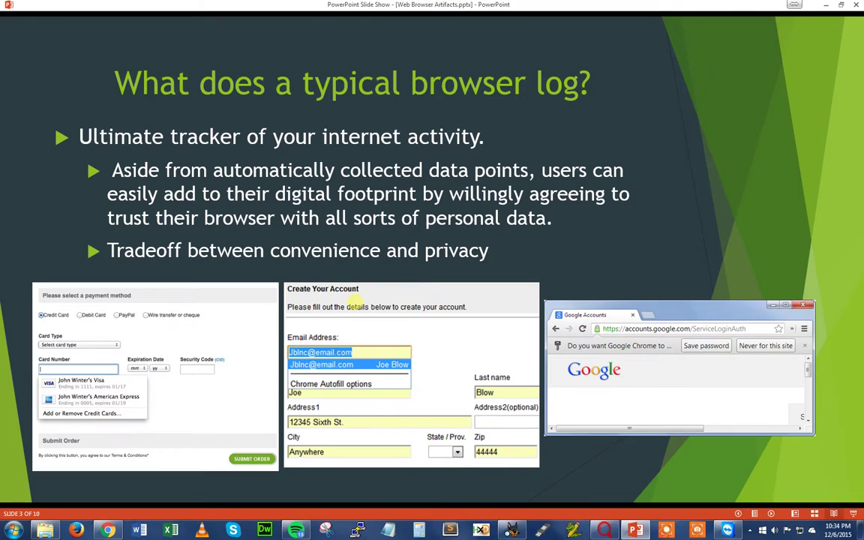
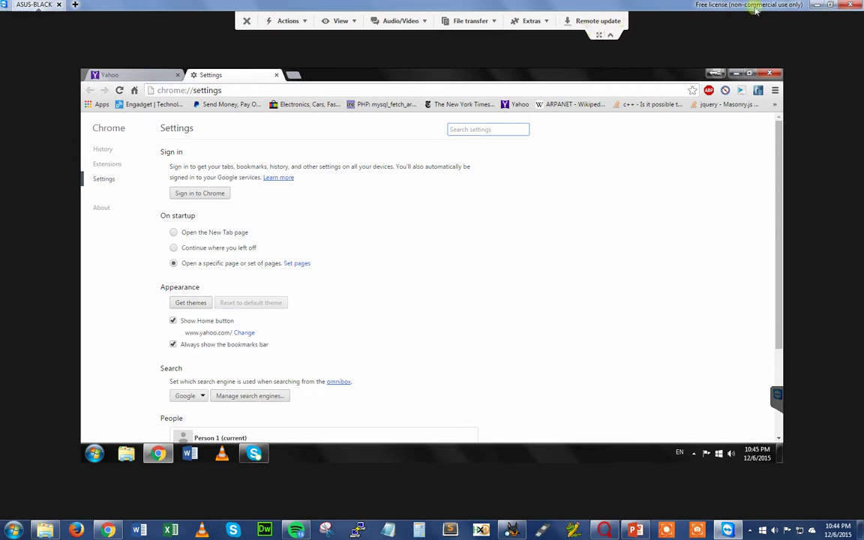
- Switch to SQLite Forensic Explorer and display the logins table of the Login Data database in tabular form
left_click(818, 6)
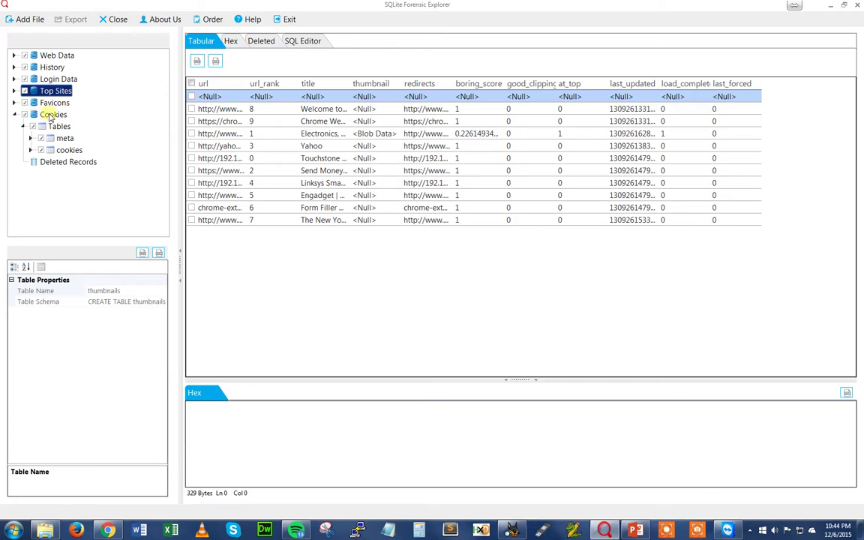
left_click(13, 78)
left_click(58, 90)
left_click(63, 81)
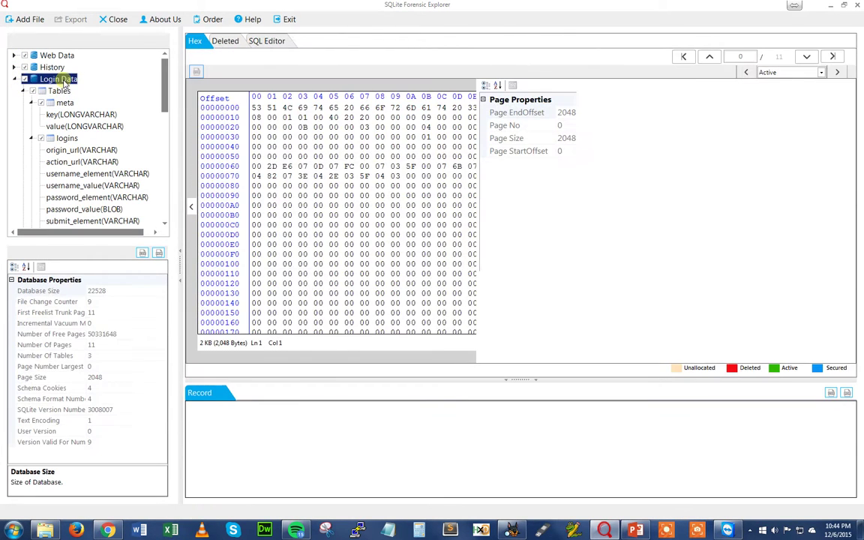
left_click(58, 90)
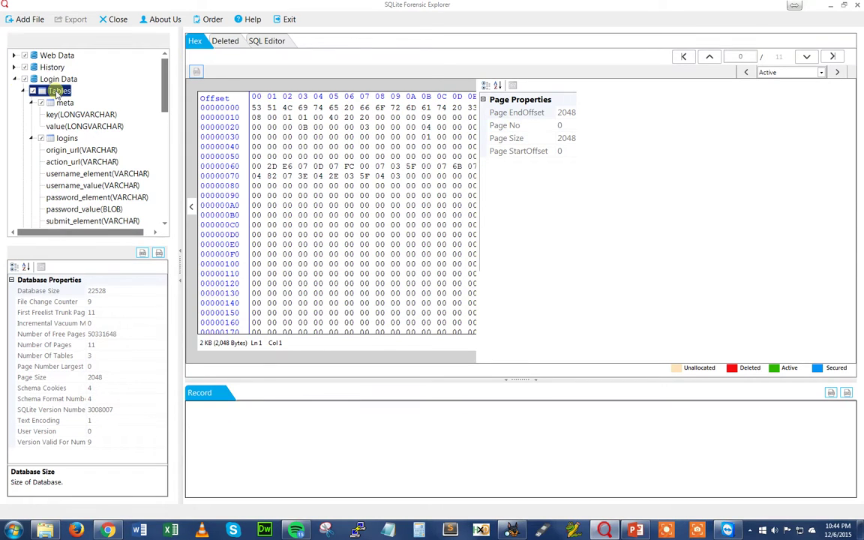
left_click(225, 41)
left_click(66, 138)
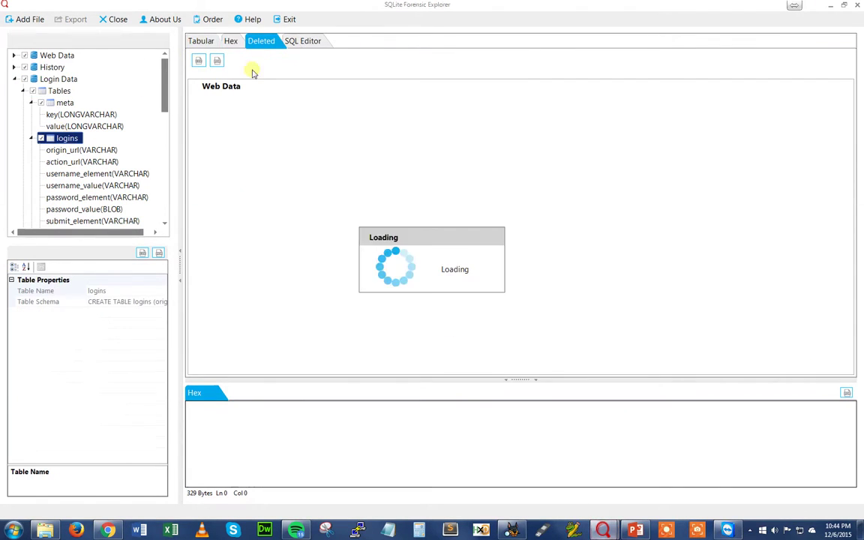
left_click(207, 41)
left_click_drag(362, 372, 356, 373)
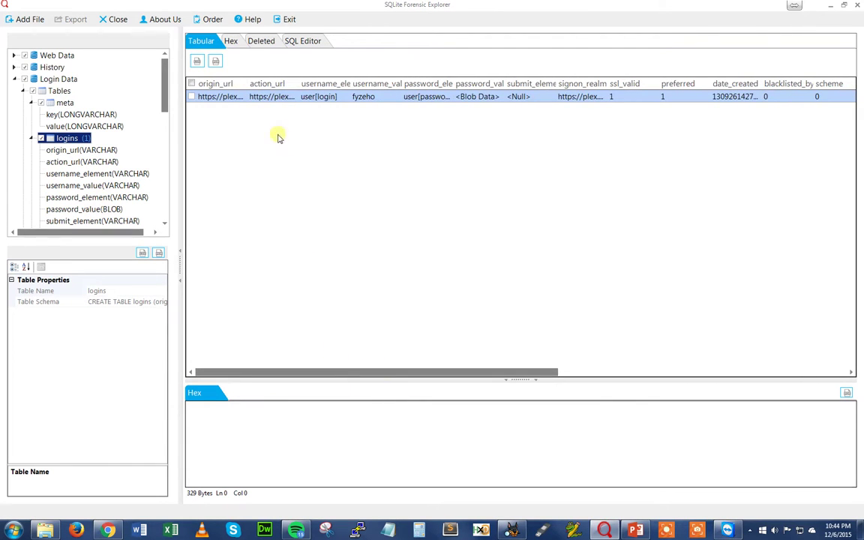
- Examine the saved login record across its columns, widening action_url, password_value and password_element
left_click(225, 84)
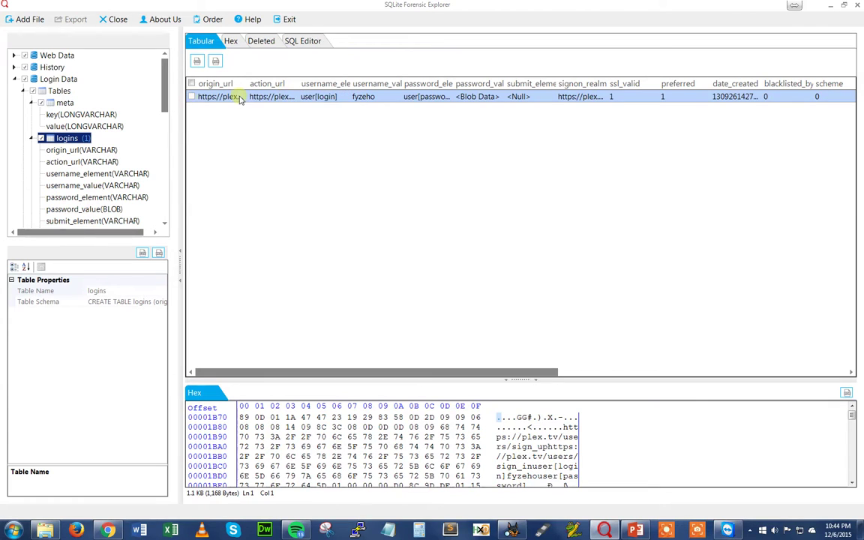
left_click_drag(298, 82, 302, 83)
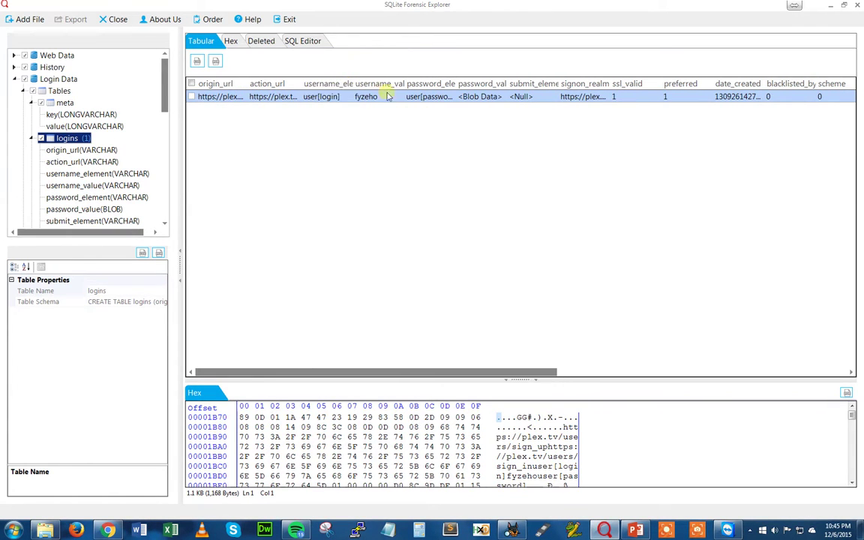
left_click_drag(345, 374, 272, 340)
left_click_drag(511, 85, 536, 84)
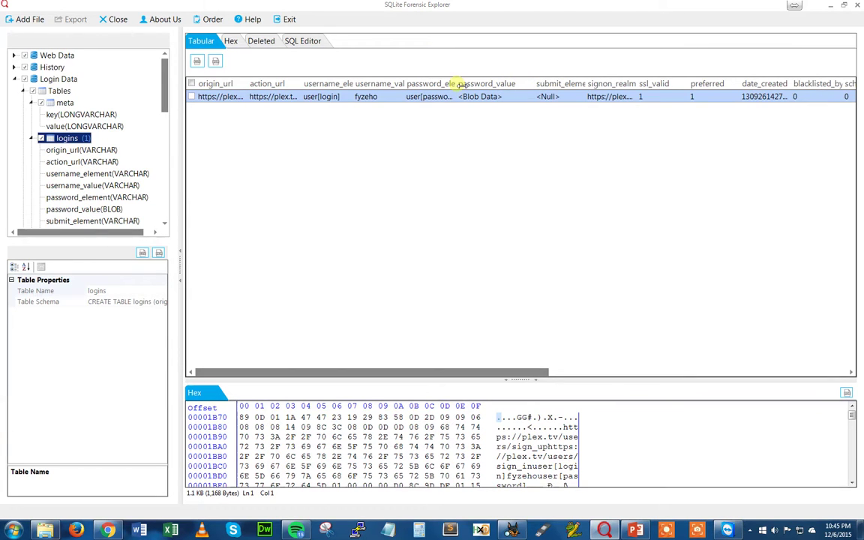
left_click_drag(457, 85, 474, 85)
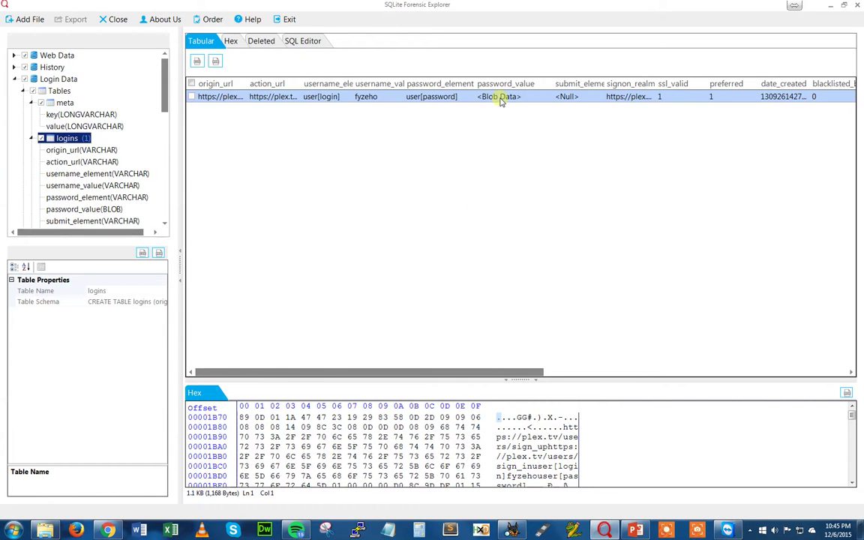
mouse_move(632, 530)
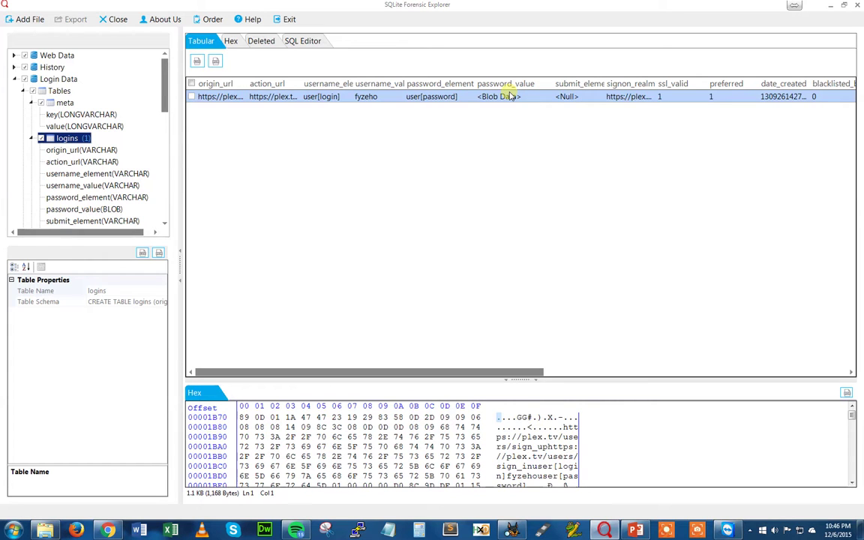
left_click_drag(500, 375, 613, 374)
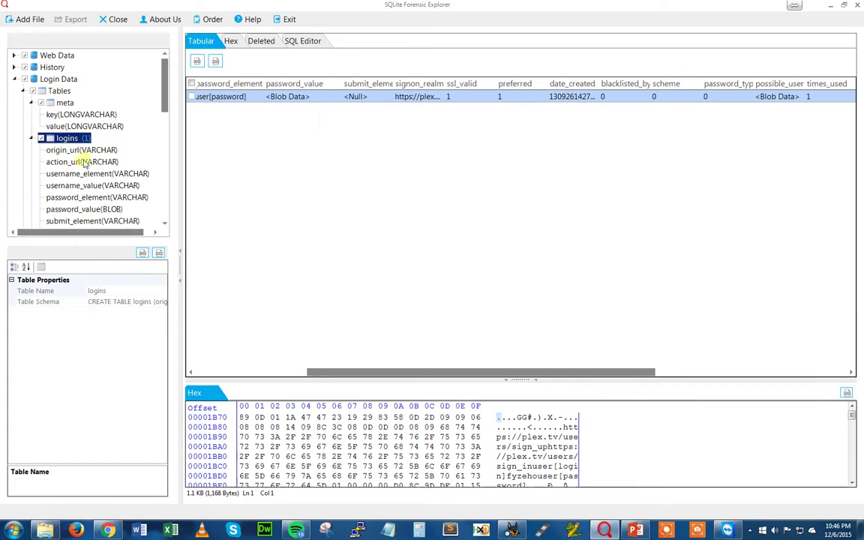
left_click(14, 67)
left_click(14, 66)
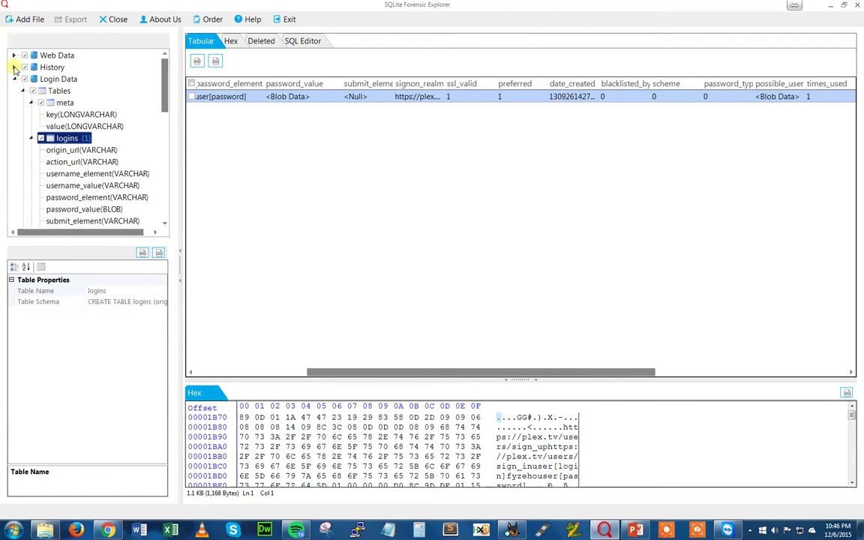
left_click_drag(359, 372, 243, 372)
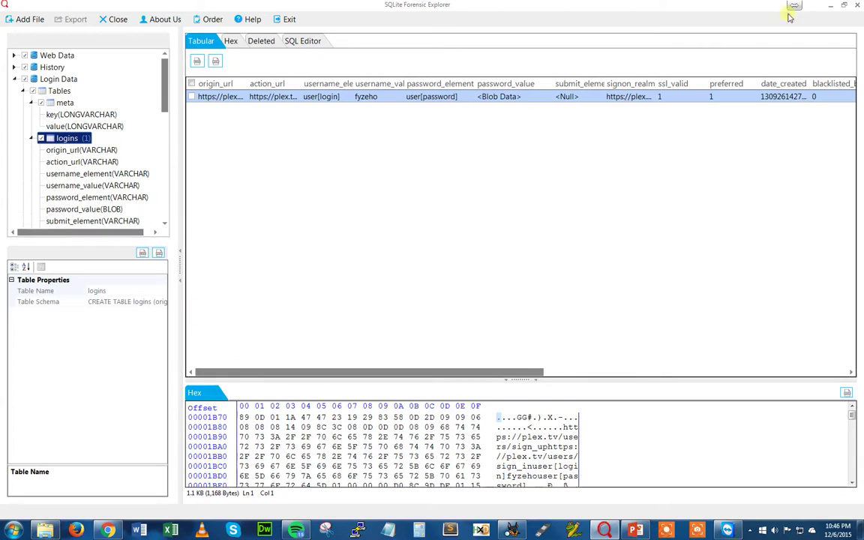
- Switch to the remote TeamViewer session and open Chrome's saved passwords list from the advanced settings
left_click(830, 5)
left_click(727, 530)
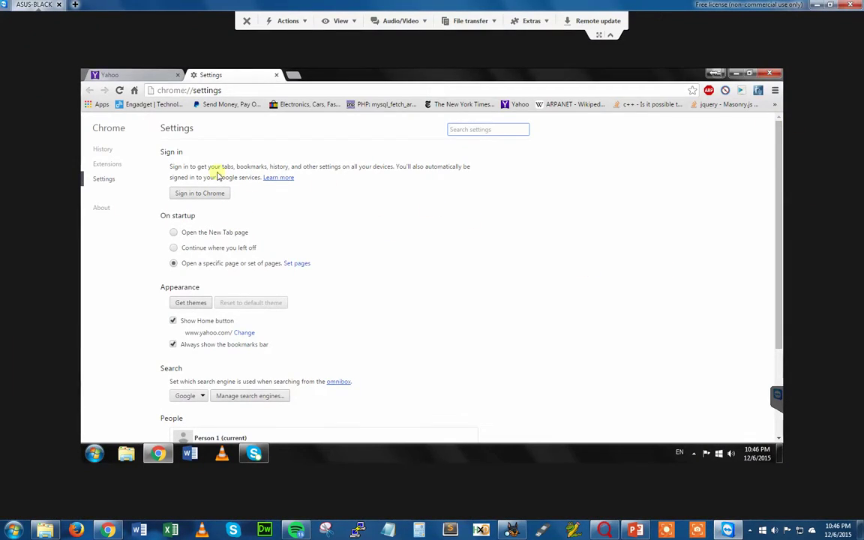
left_click(775, 91)
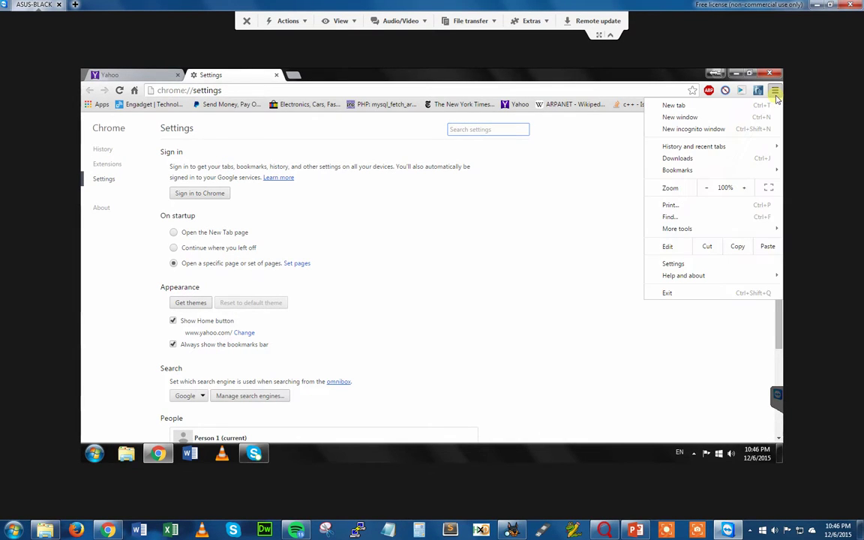
left_click(682, 266)
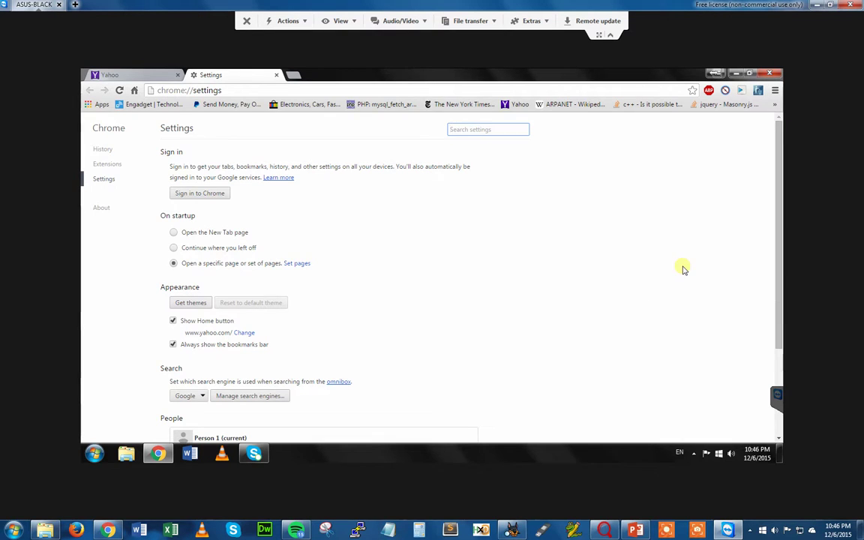
scroll(422, 299, "down", 3)
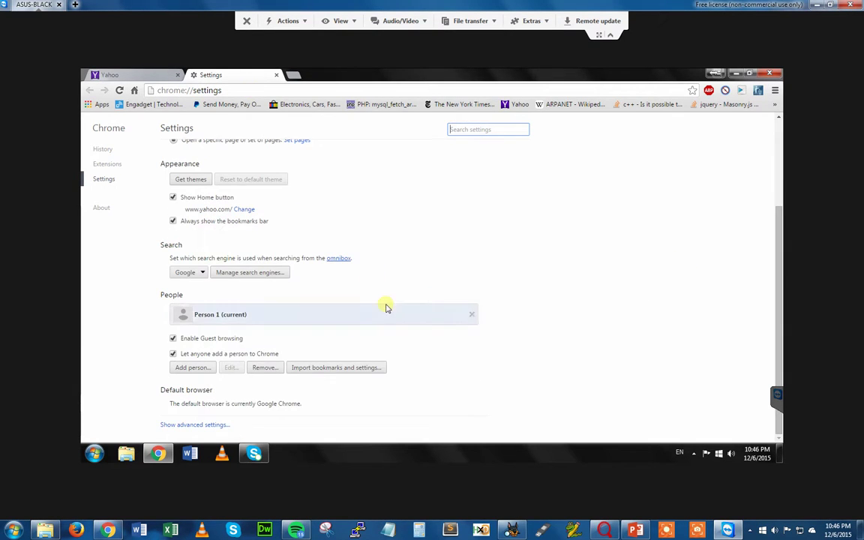
left_click(194, 425)
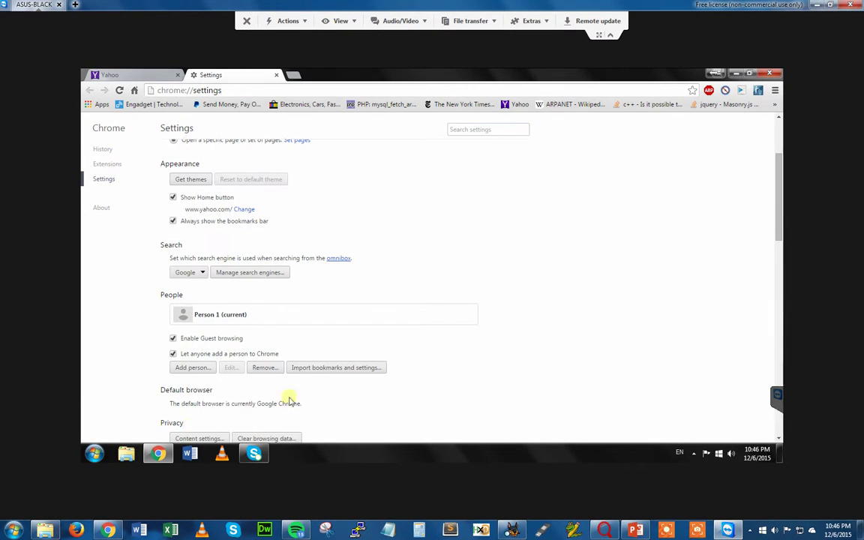
scroll(320, 391, "down", 3)
scroll(330, 392, "down", 1)
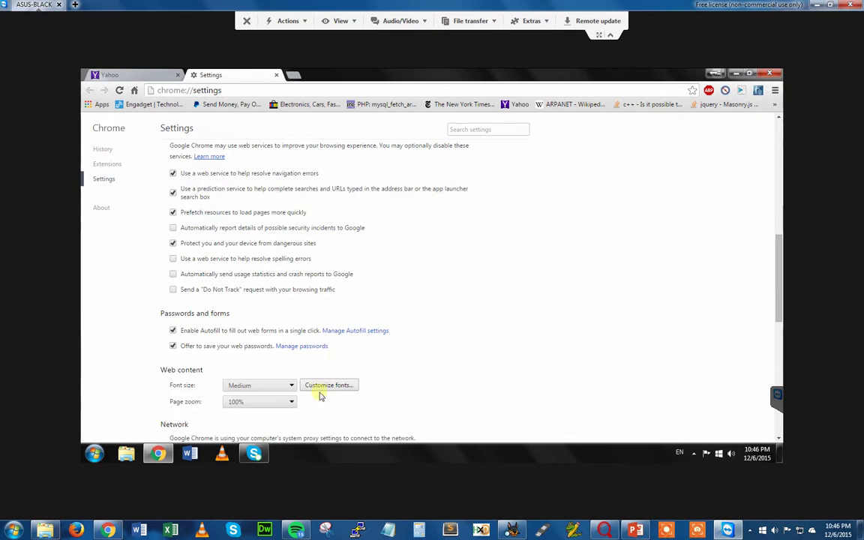
left_click(311, 346)
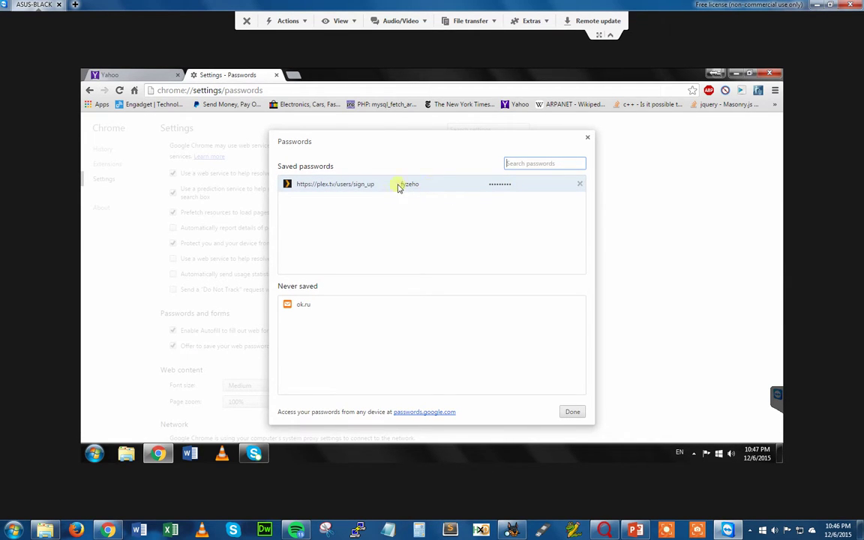
- Try to reveal the saved plex.tv password, and close the saved passwords list
left_click(503, 188)
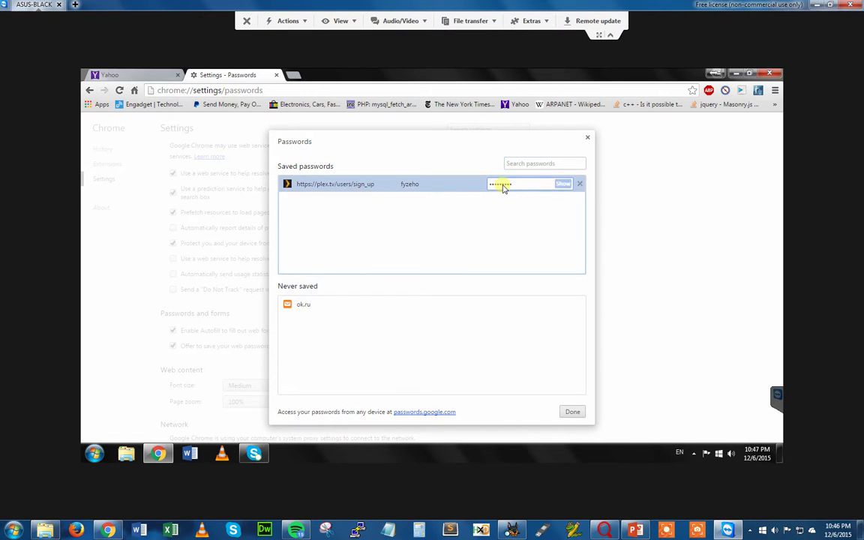
left_click(560, 186)
key("Escape")
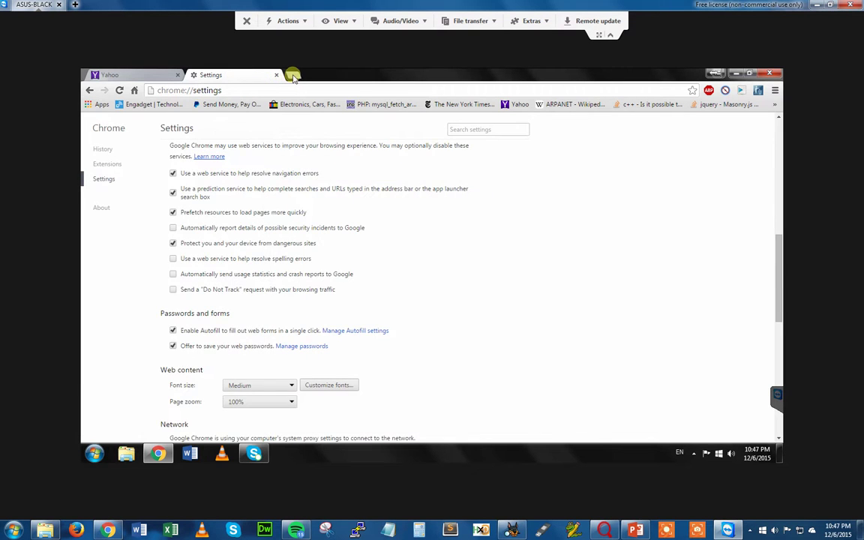
- Open plex.tv in a new browser tab and go to its sign-in page
left_click(293, 76)
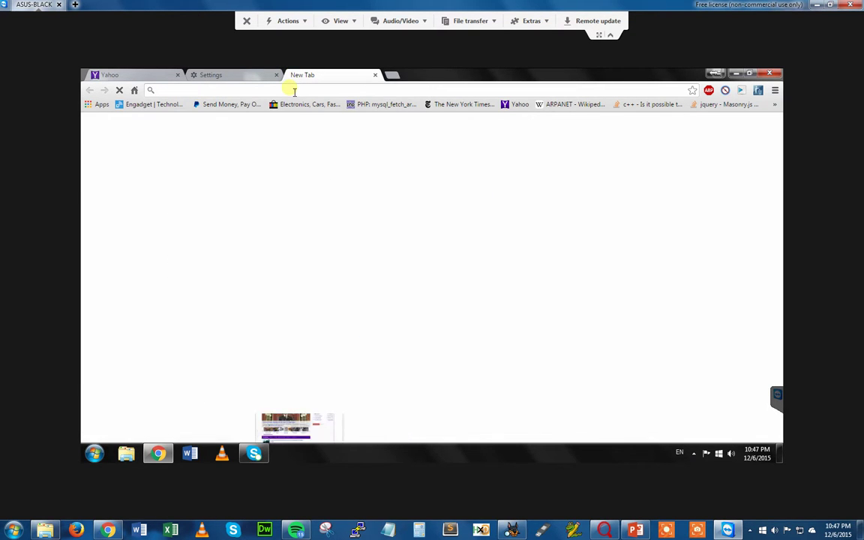
type("plex.tv")
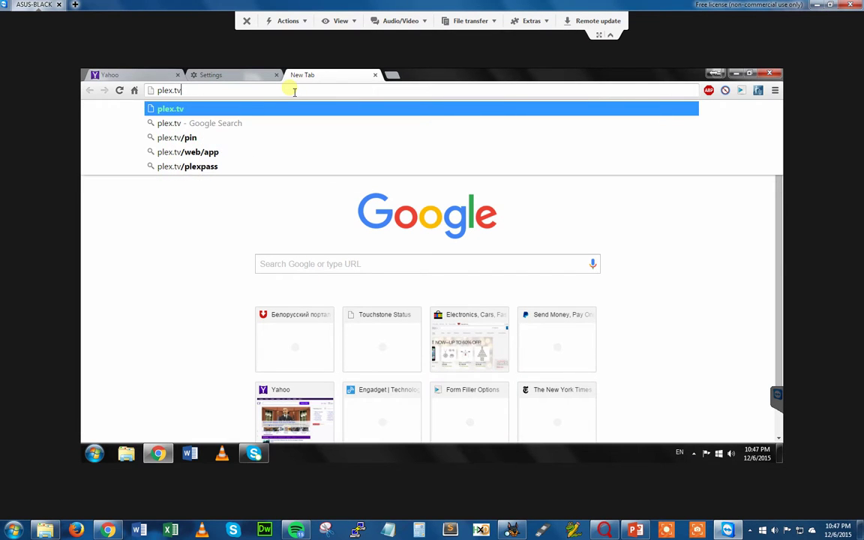
key("Return")
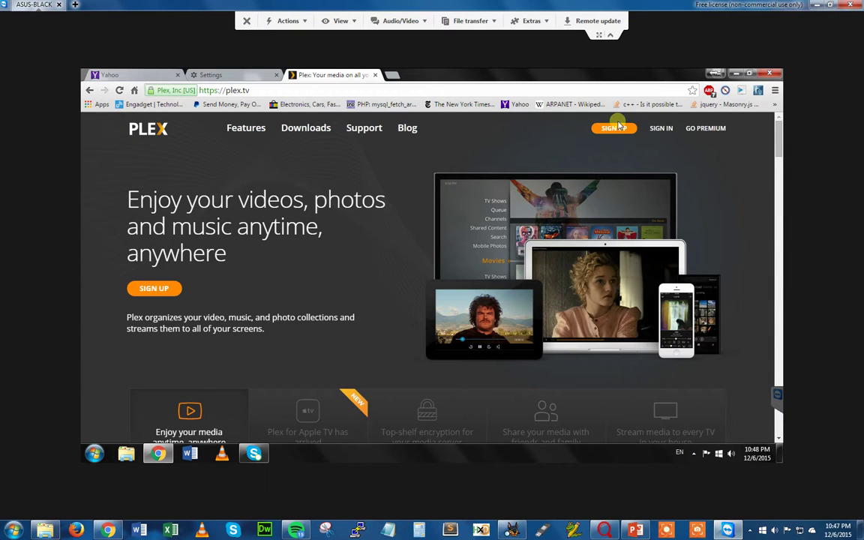
left_click(669, 129)
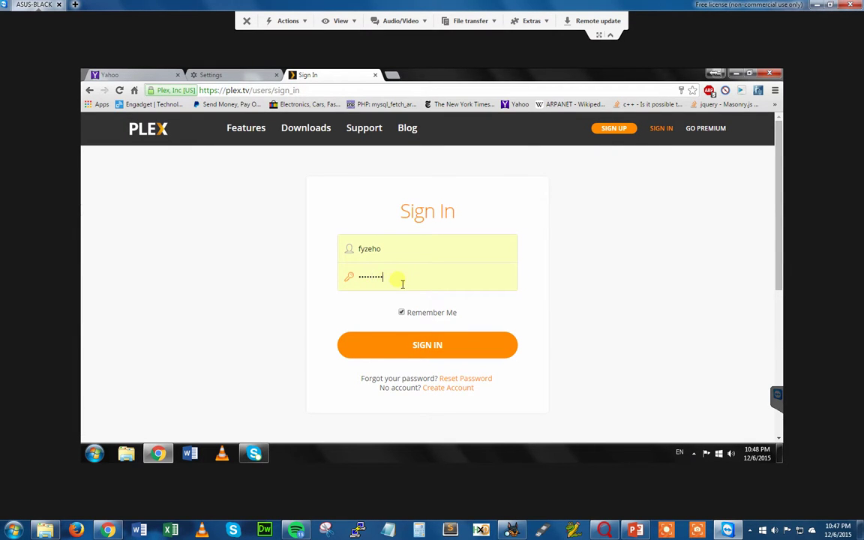
- Inspect the autofilled password field, set its HTML type attribute to text, and select the field's contents
right_click(399, 279)
key("ctrl+shift+i")
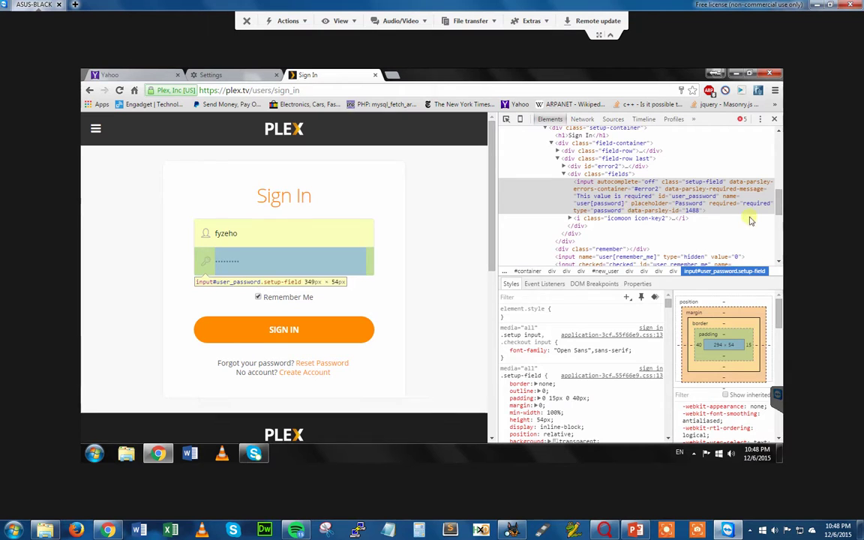
left_click(679, 184)
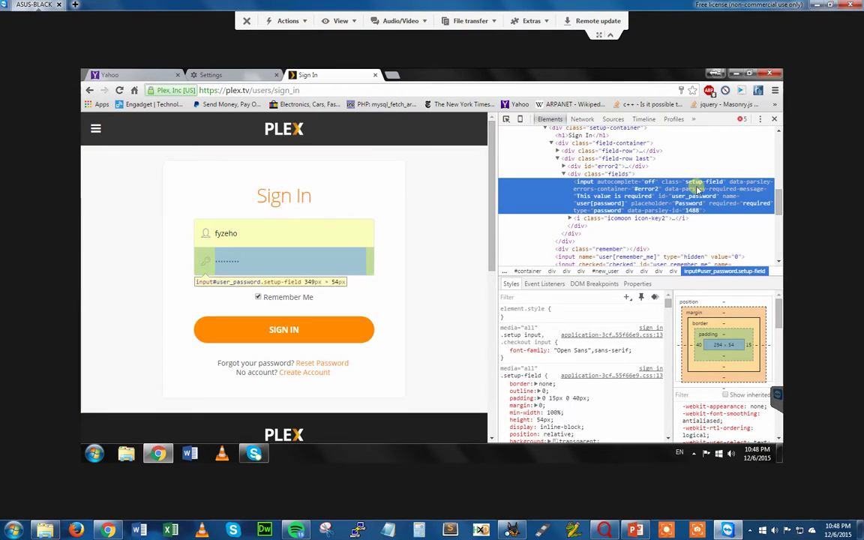
double_click(603, 211)
type("text")
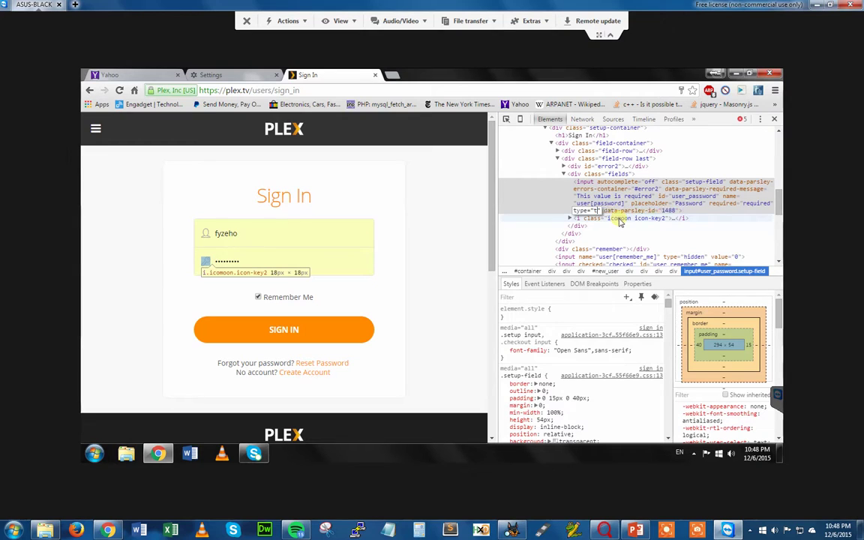
key("Return")
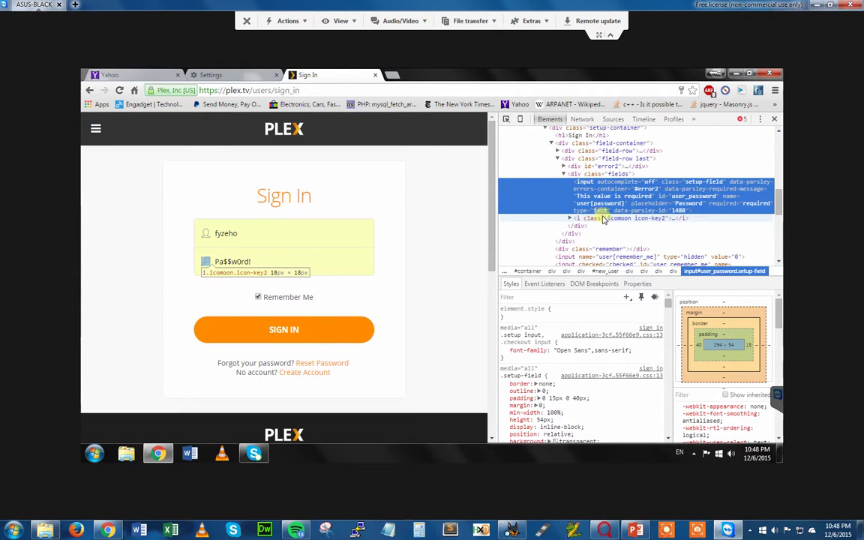
double_click(606, 212)
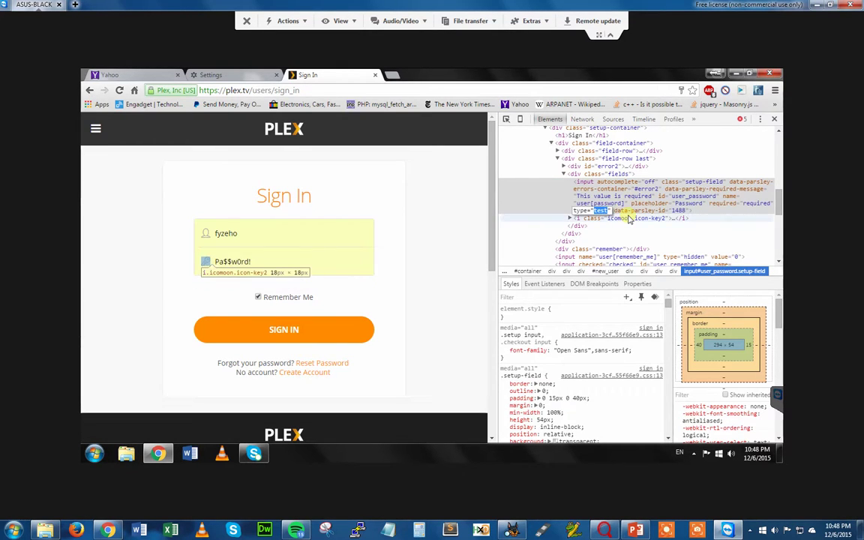
key("Return")
left_click_drag(301, 260, 204, 270)
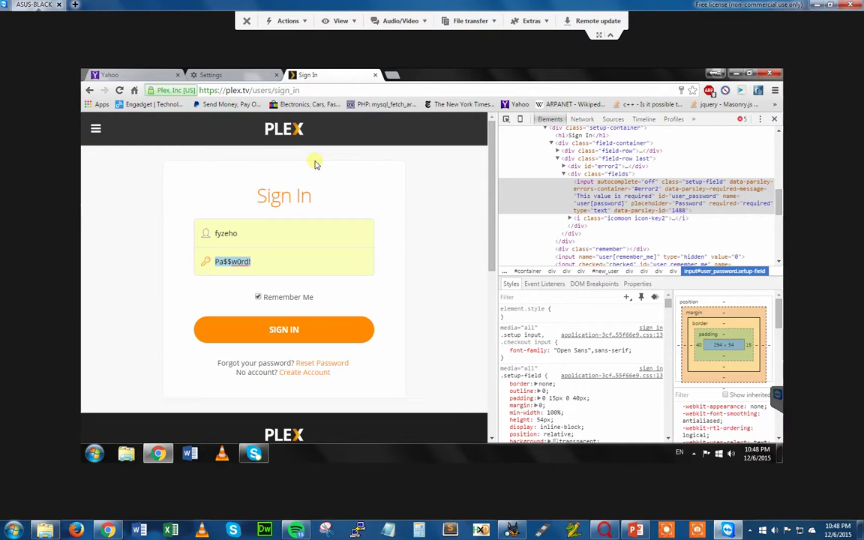
- Minimize the remote Chrome window and the TeamViewer session, and select sqlite.py on the local desktop
left_click(736, 72)
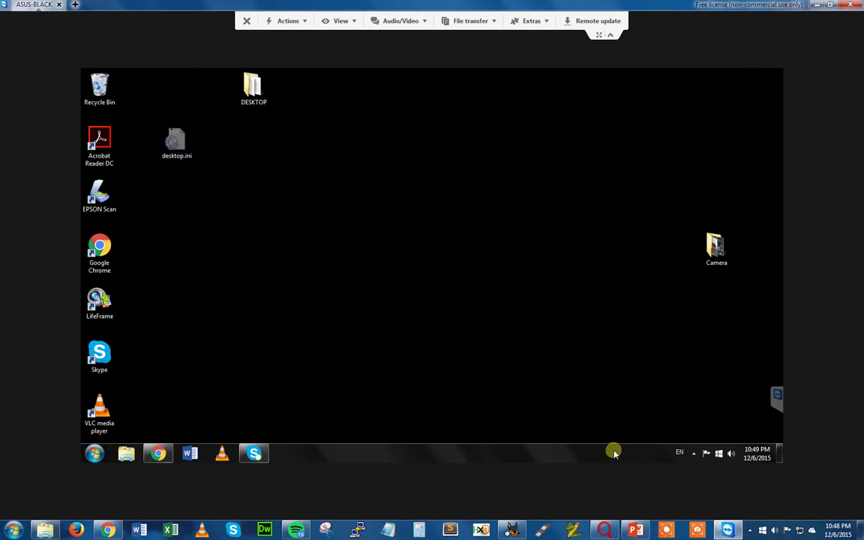
left_click(635, 531)
left_click(635, 531)
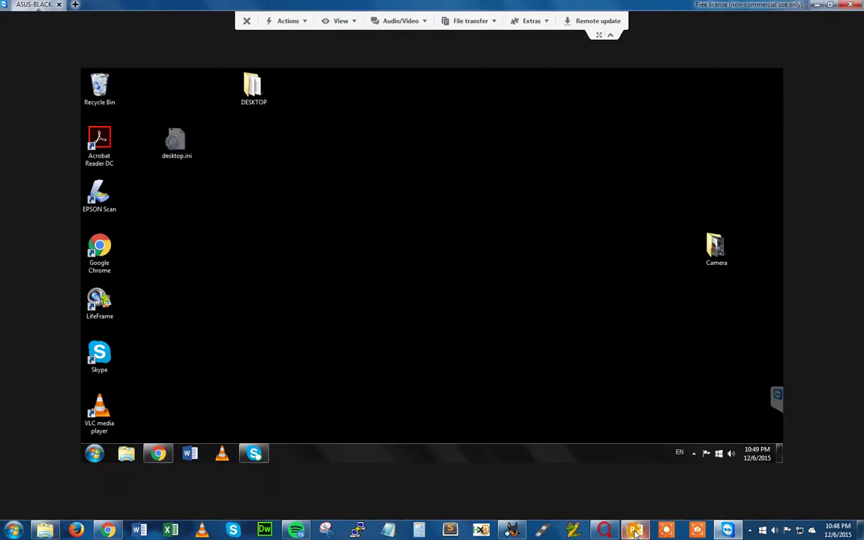
left_click(818, 5)
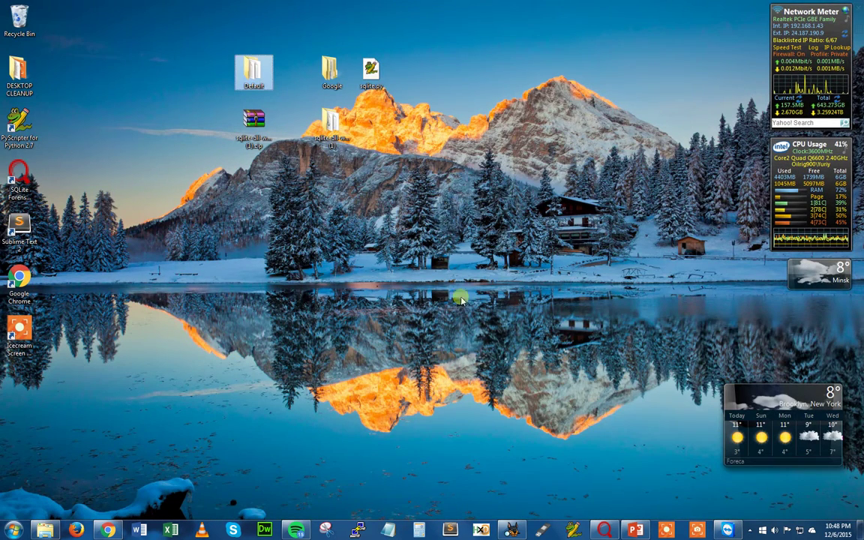
left_click(371, 72)
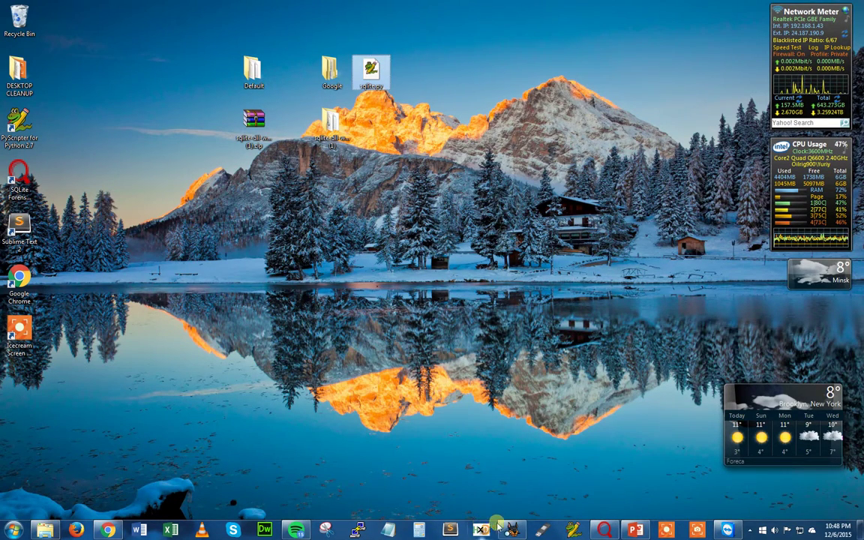
mouse_move(510, 530)
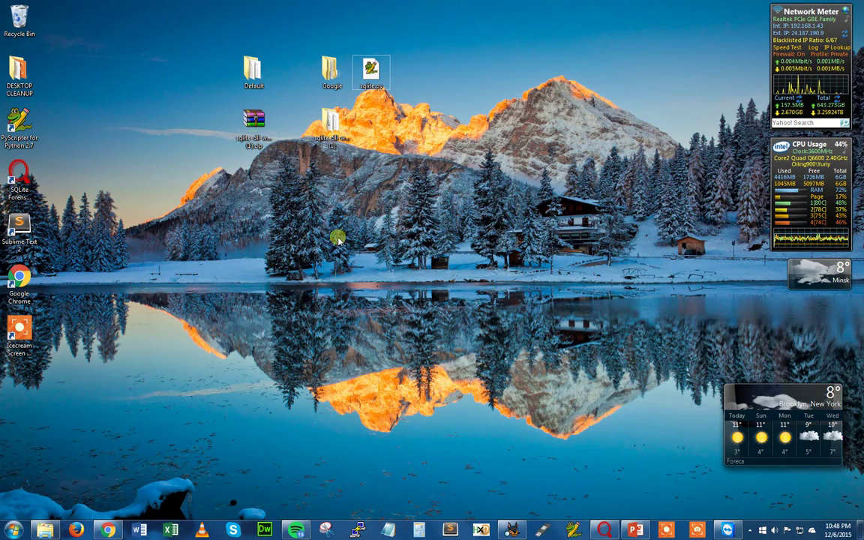
- Open the desktop's Default folder and look through the Chrome profile files it contains
double_click(253, 70)
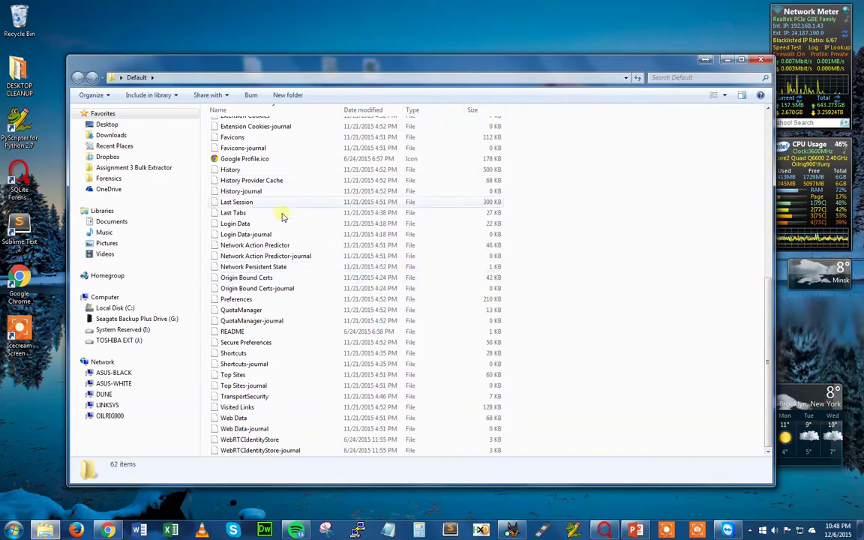
left_click(255, 342)
scroll(276, 202, "up", 5)
scroll(280, 225, "down", 5)
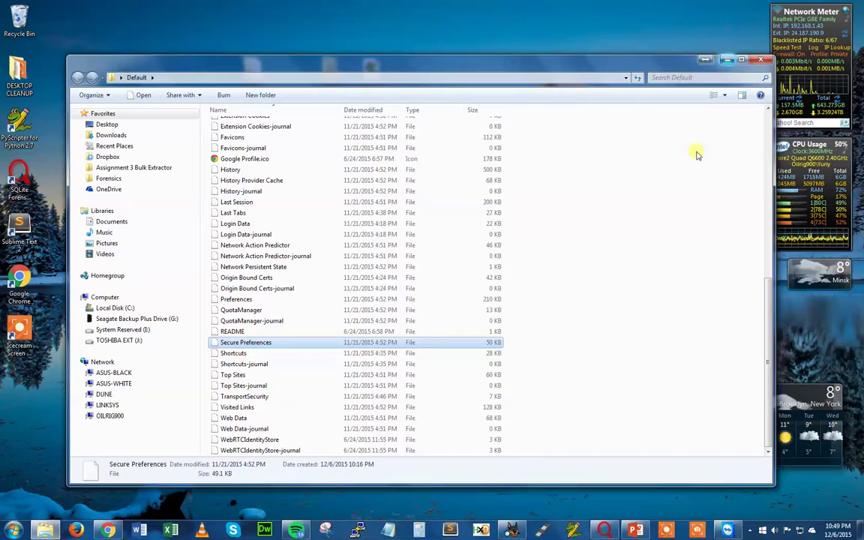
- In Autopsy, browse the Mr. Evil profile's Application Data, Favorites and My Documents folders, and choose file extraction for My Documents
left_click(507, 531)
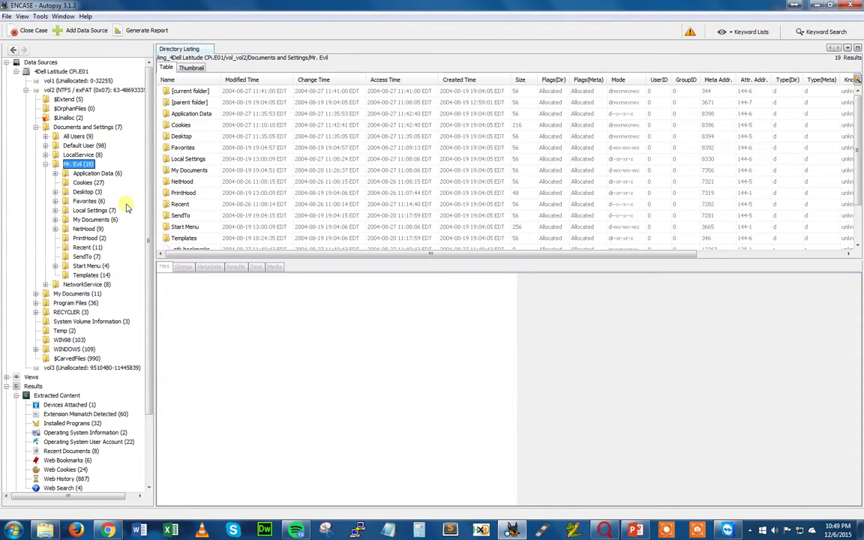
left_click(95, 175)
left_click(88, 201)
left_click(93, 219)
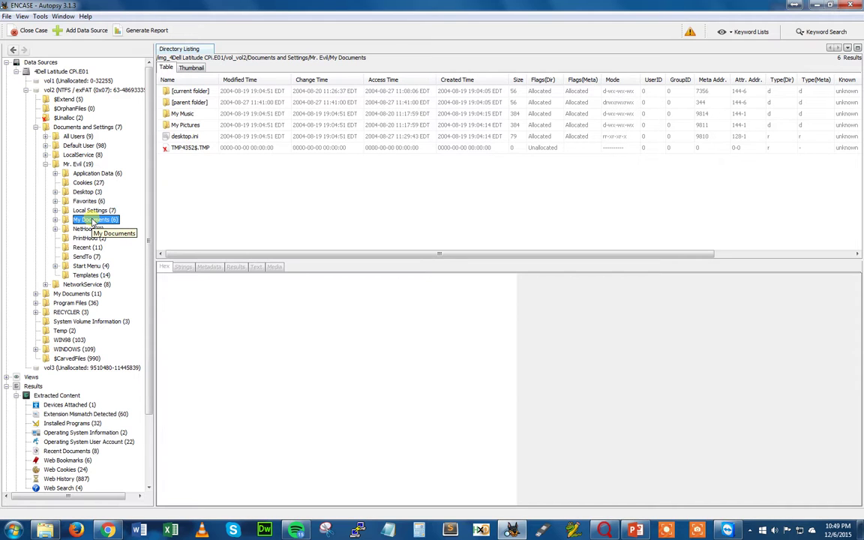
right_click(96, 222)
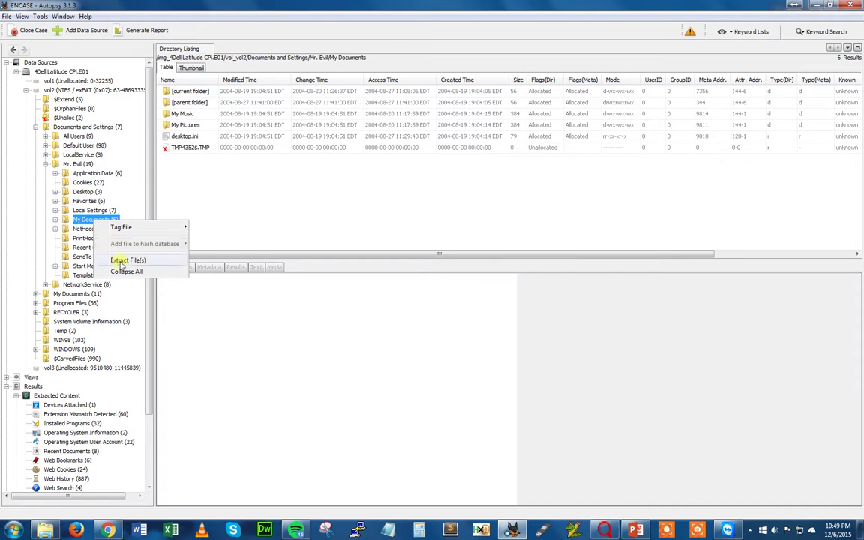
left_click(123, 260)
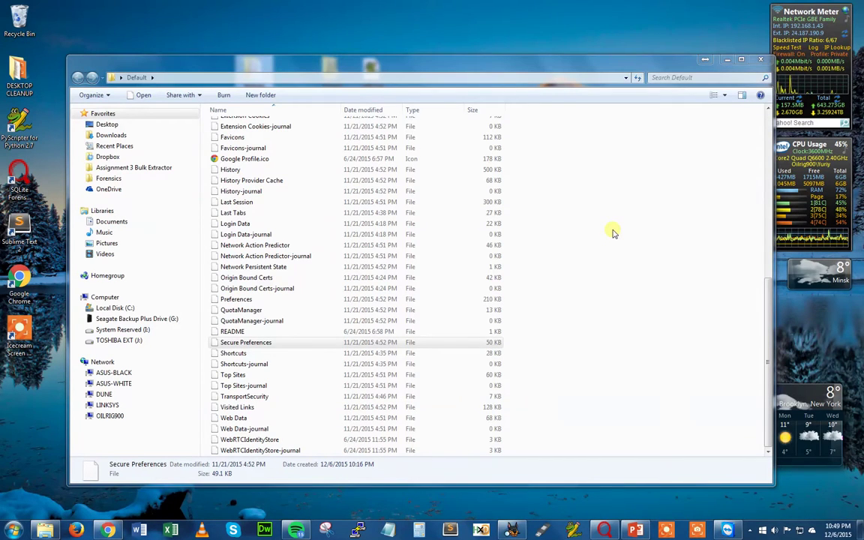
- Look over the file list of the Default folder again and minimize its window
left_click(768, 300)
left_click_drag(768, 300, 768, 128)
left_click(705, 59)
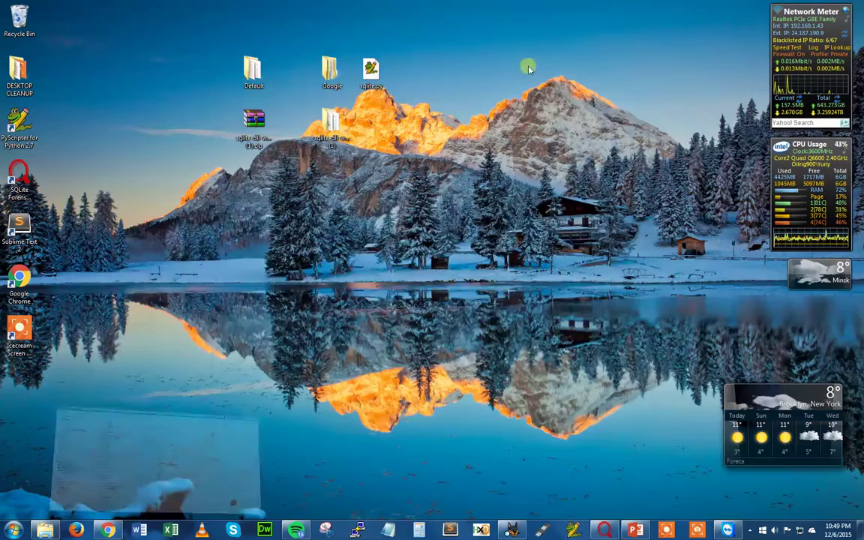
- Switch to Chrome, close the forensics search and Wikipedia tabs, and look over the SQLite download page
left_click(109, 531)
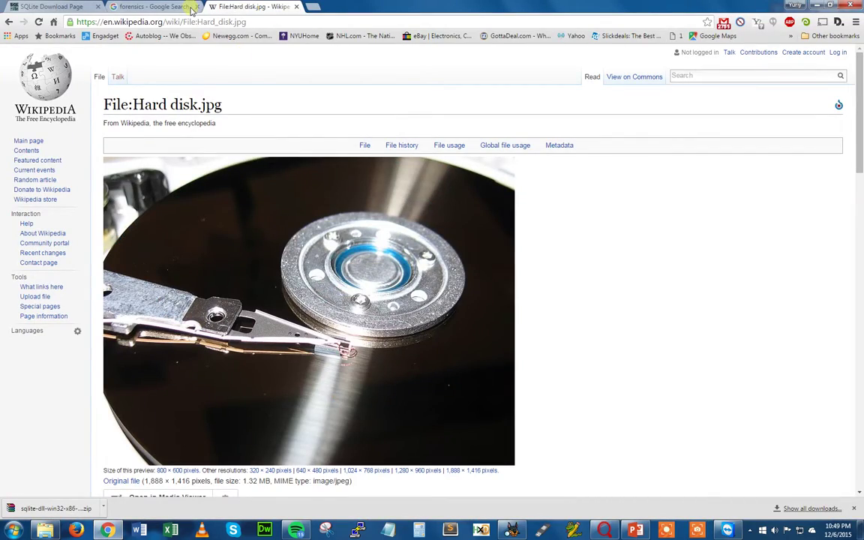
left_click(197, 7)
left_click(183, 7)
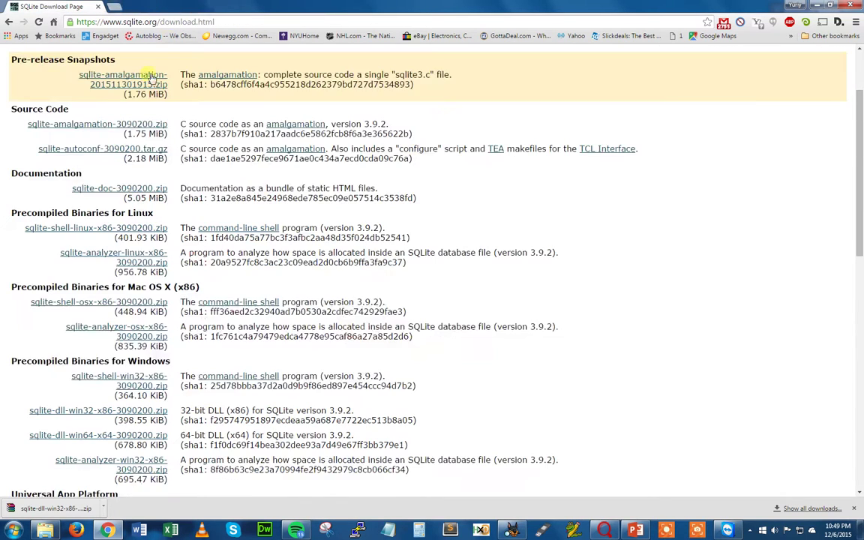
scroll(150, 78, "up", 2)
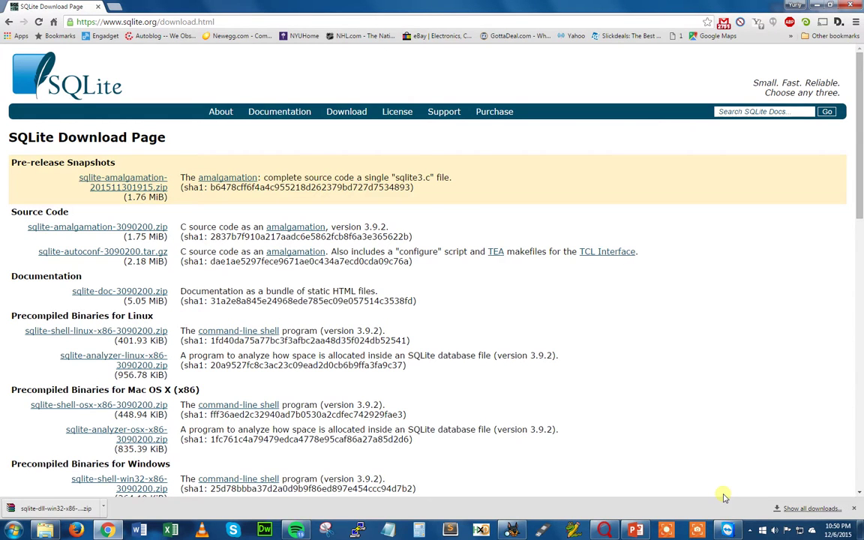
scroll(281, 320, "down", 1)
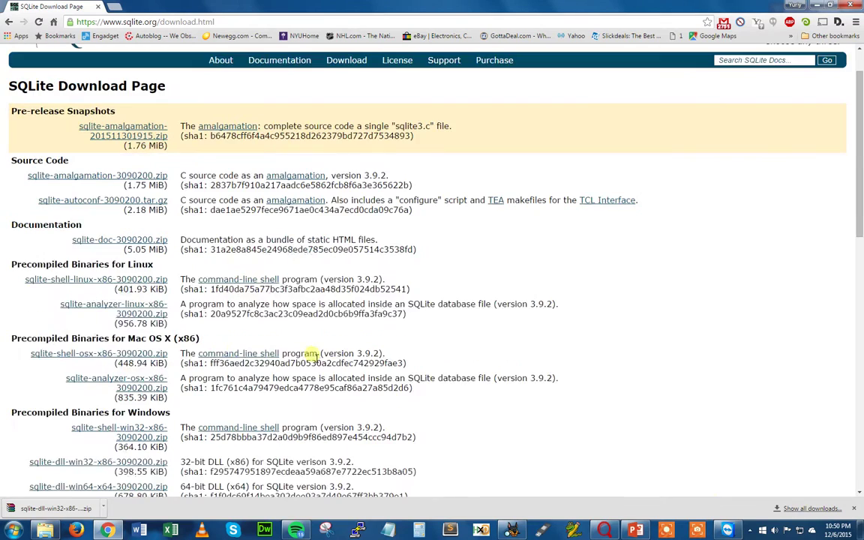
scroll(186, 347, "down", 3)
scroll(185, 225, "up", 4)
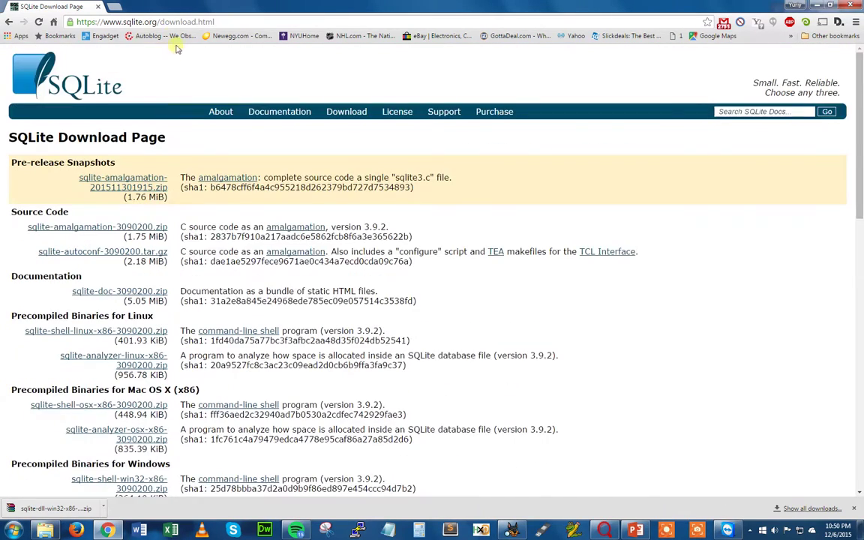
left_click(69, 59)
left_click(144, 24)
type("sl")
key("BackSpace")
key("BackSpace")
- Go to SQLite's download page and download the 32-bit Windows DLL archive sqlite-dll-win32-x86-3090200.zip
left_click(350, 111)
scroll(163, 330, "down", 3)
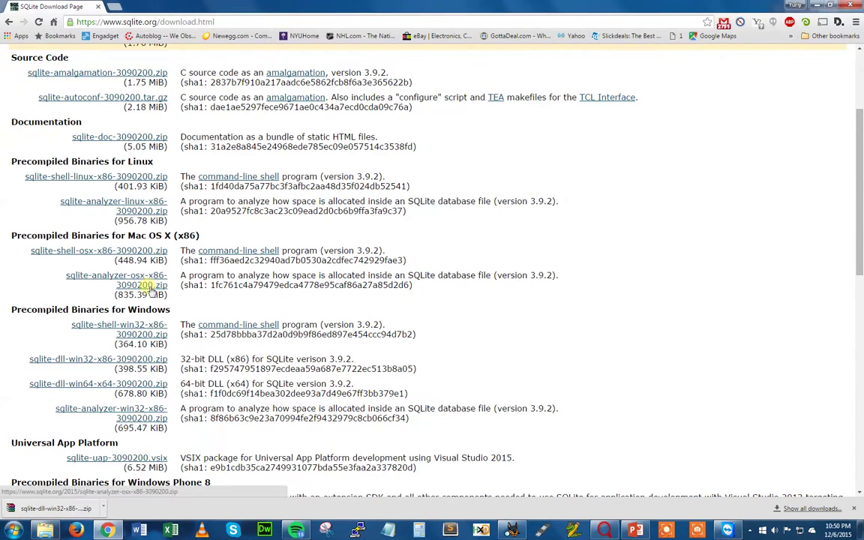
left_click(161, 361)
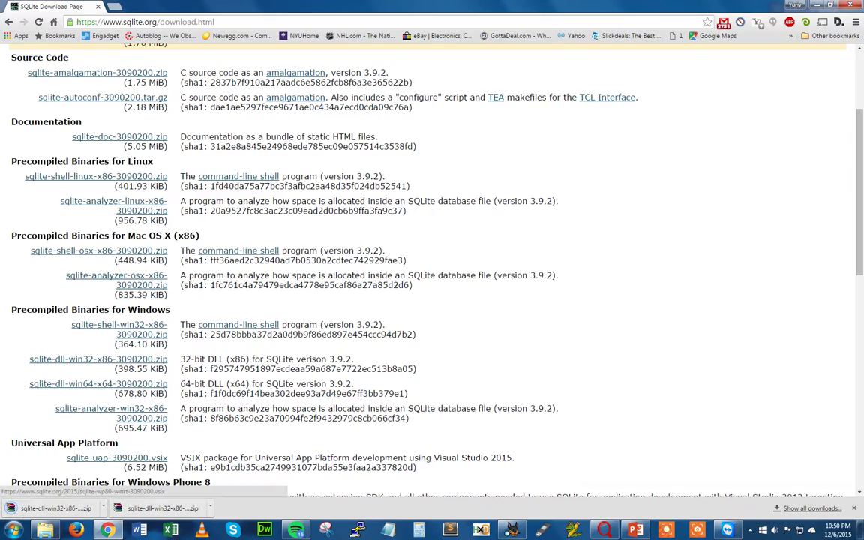
- Minimize the browser, view the contents of the SQLite DLL zip archive on the desktop, and close it
left_click(815, 6)
double_click(253, 126)
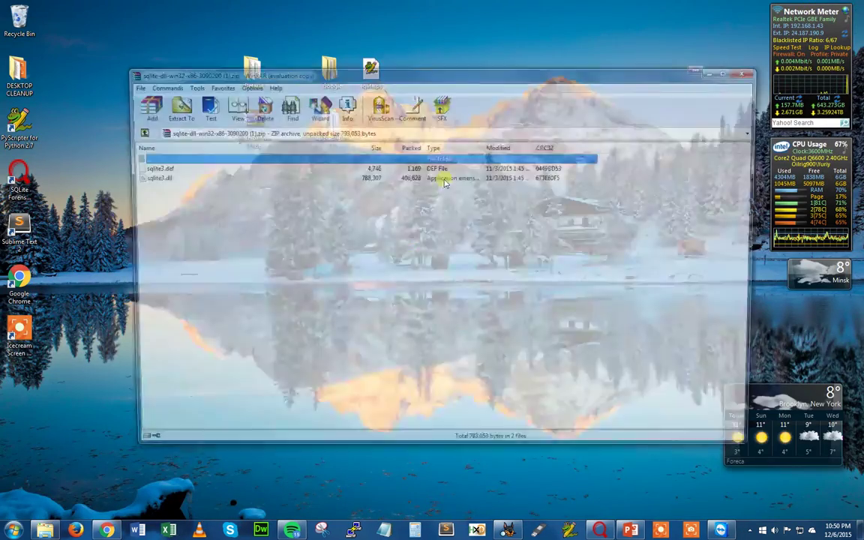
left_click(751, 70)
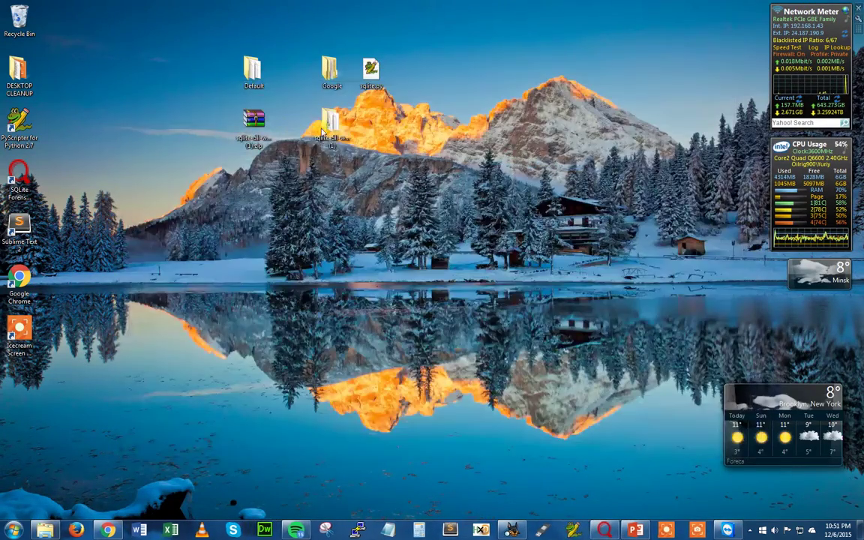
double_click(328, 127)
left_click(290, 162)
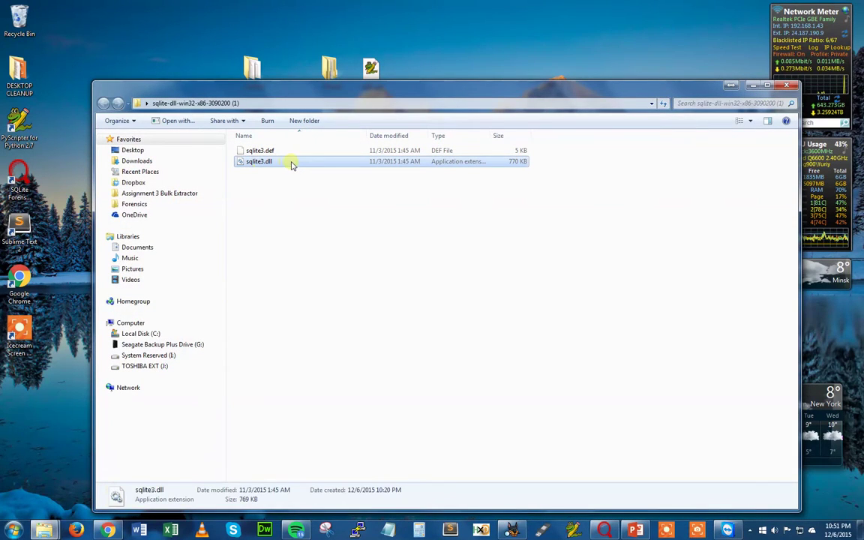
right_click(293, 166)
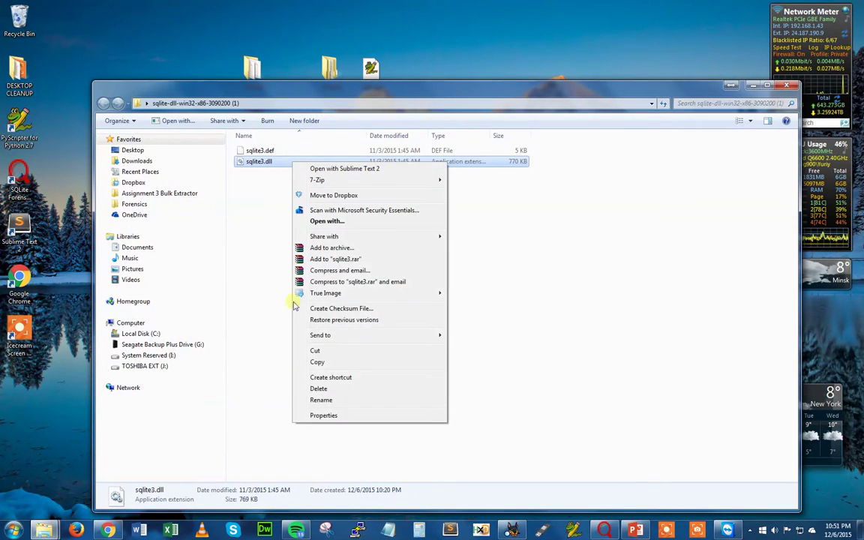
left_click(318, 362)
- Open the C:\Python27\DLLs folder in a new Explorer window
key("super")
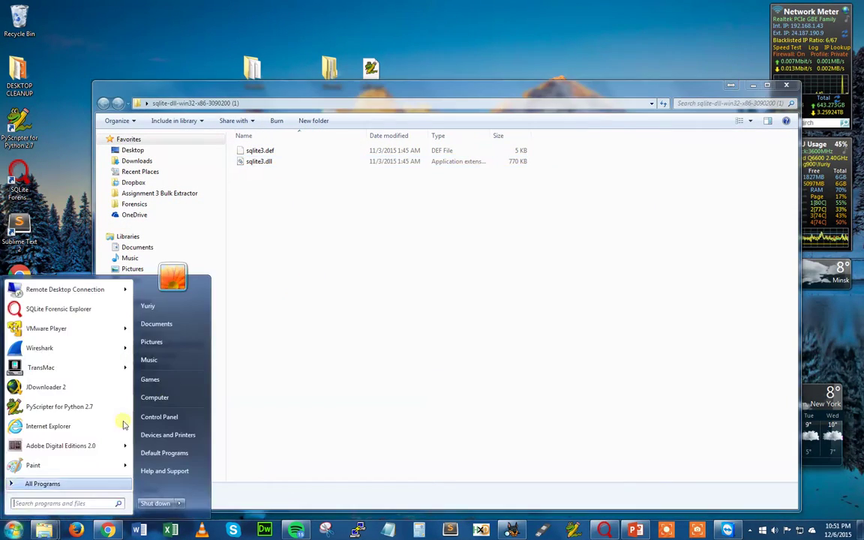
left_click(162, 397)
double_click(283, 75)
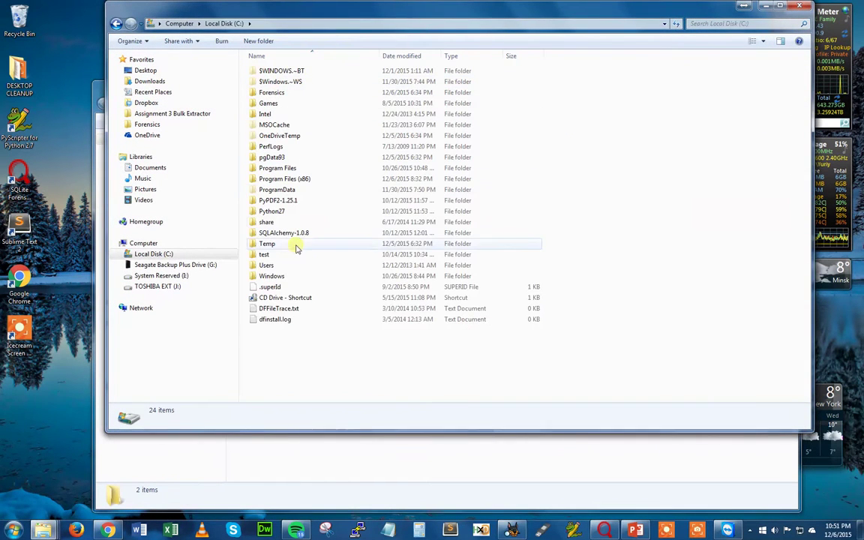
double_click(285, 212)
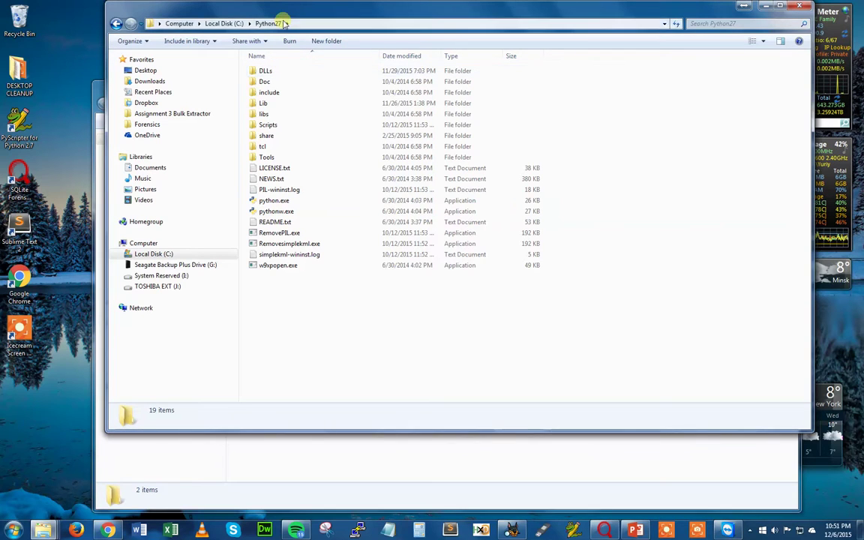
double_click(274, 72)
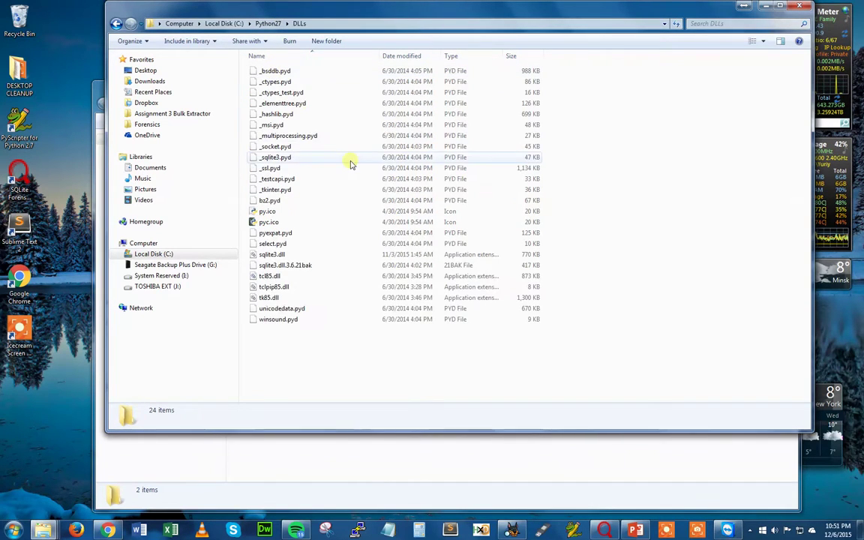
- Examine the backup file sqlite3.dll.3.6.21bak and the replacement sqlite3.dll in the DLLs folder
left_click(304, 267)
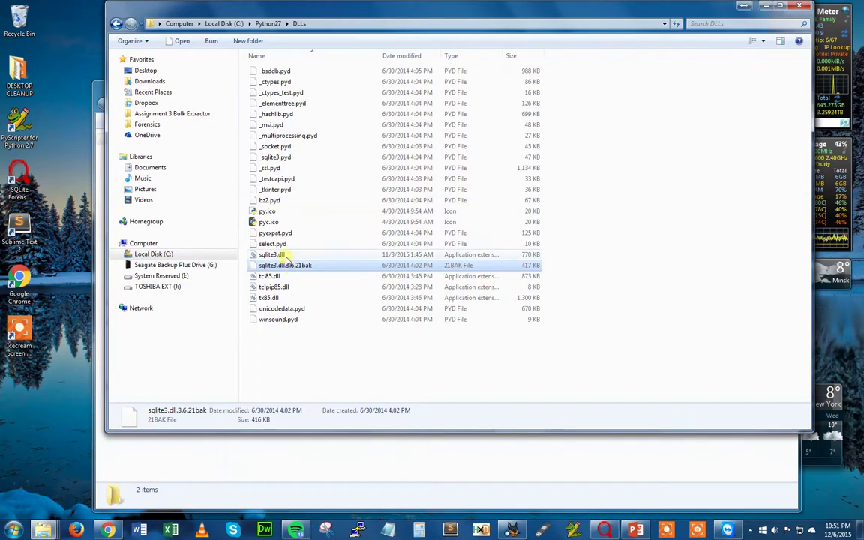
mouse_move(294, 257)
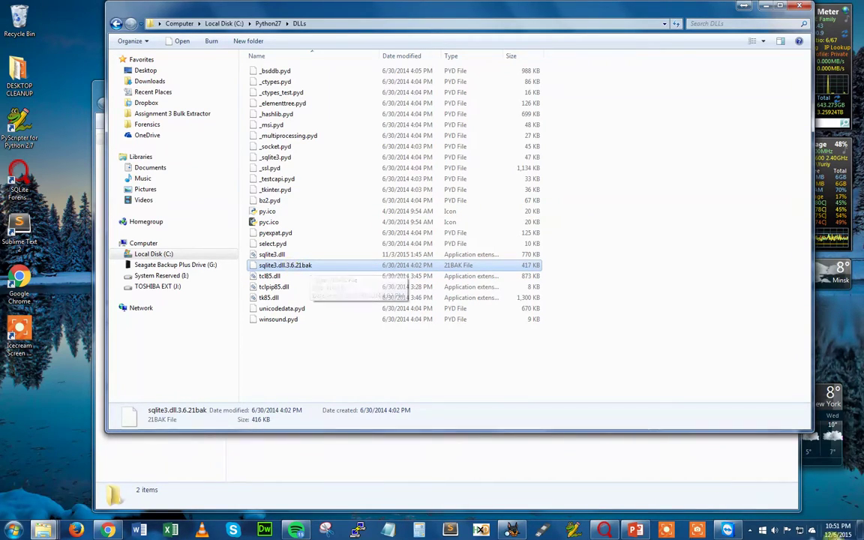
left_click(751, 531)
left_click(339, 313)
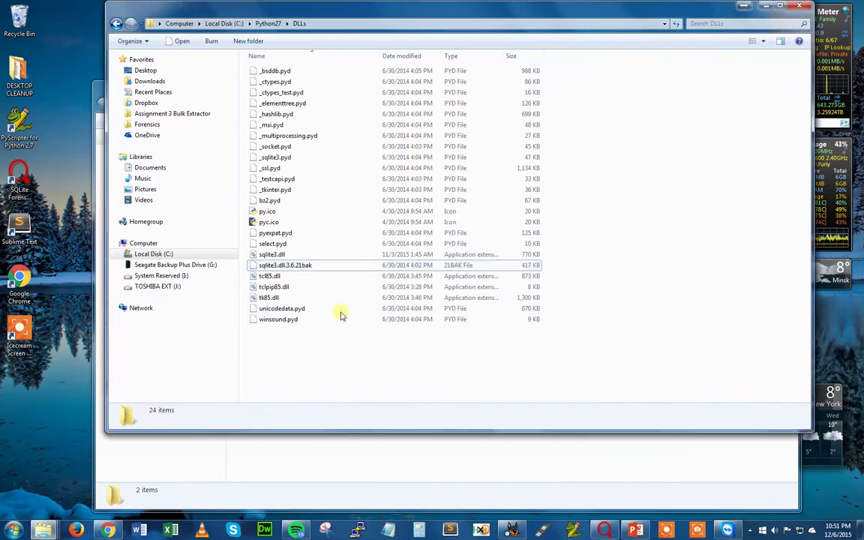
left_click(317, 266)
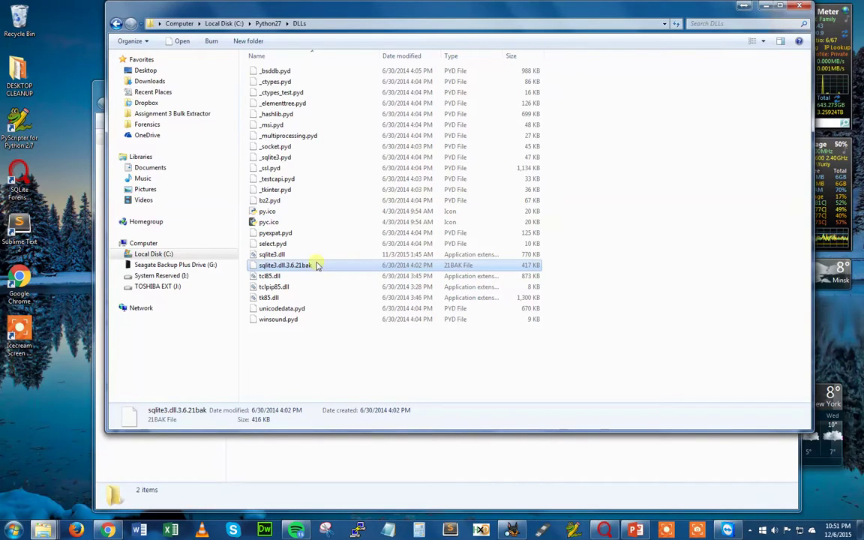
key("Up")
key("Down")
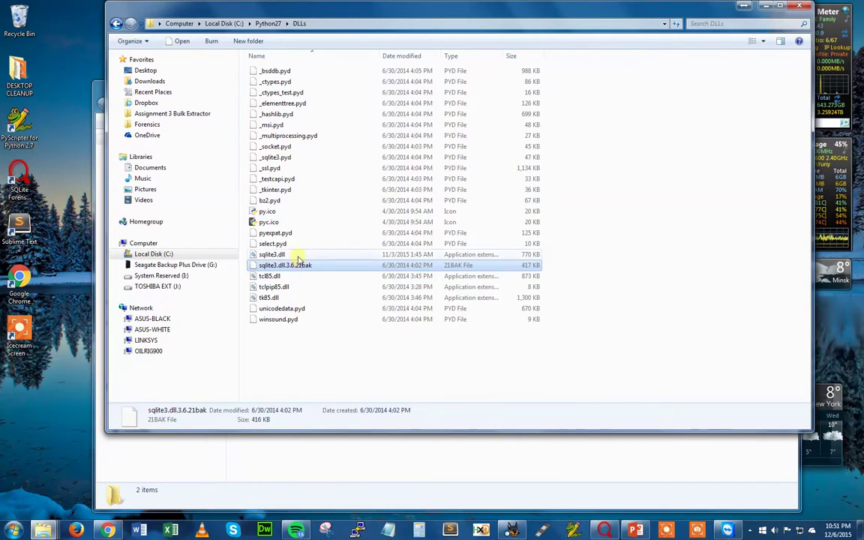
left_click(298, 256)
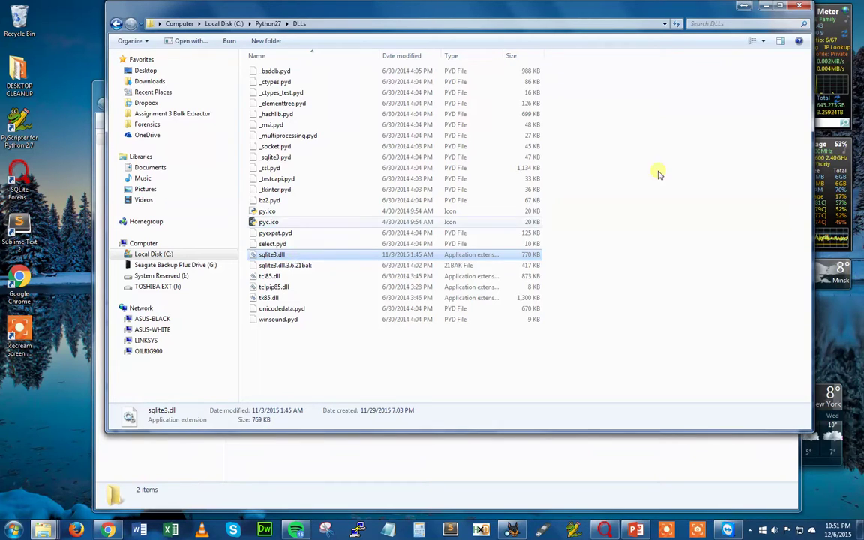
- Close the DLLs folder and the extracted SQLite DLL folder
left_click(801, 8)
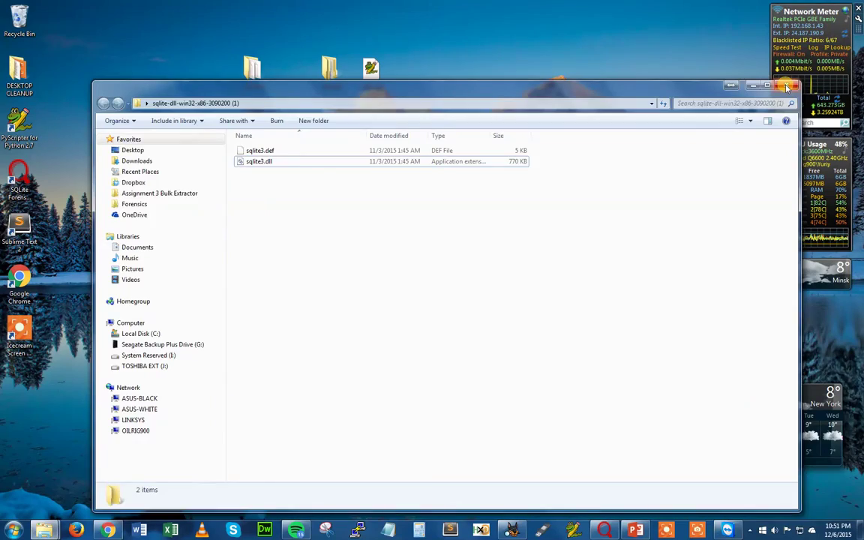
left_click(787, 87)
left_click(508, 94)
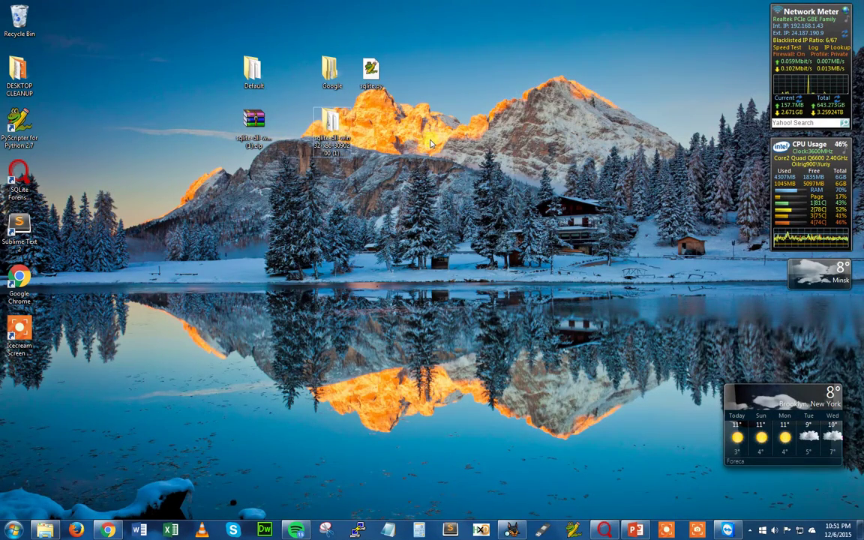
- Copy sqlite.py from the desktop into the Default folder
left_click(369, 73)
right_click(368, 71)
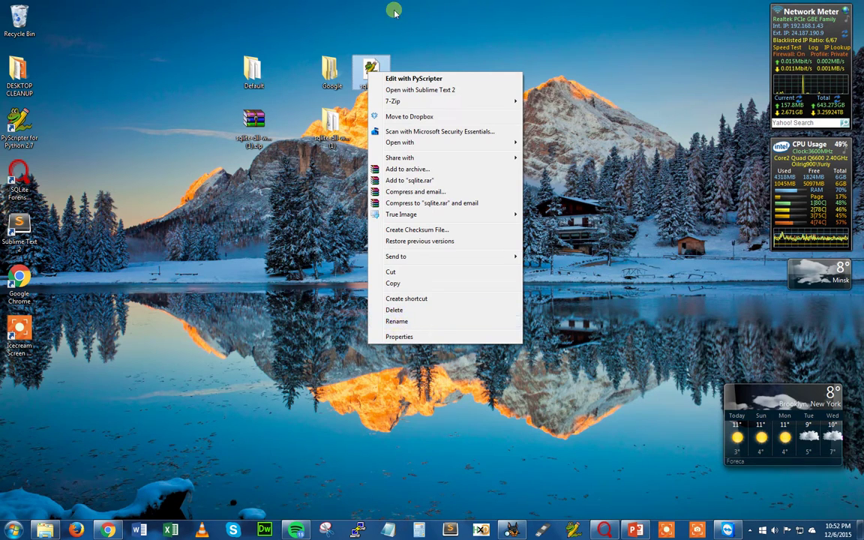
left_click(383, 67)
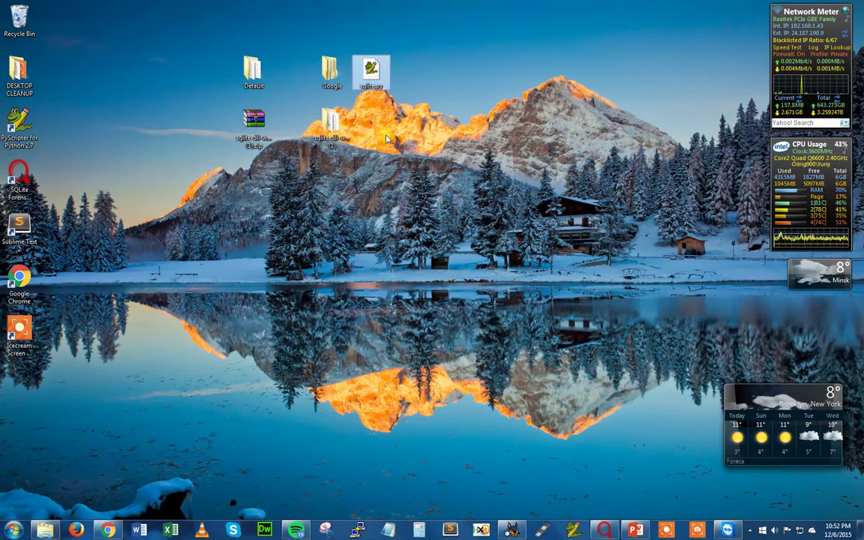
right_click(375, 72)
left_click(412, 284)
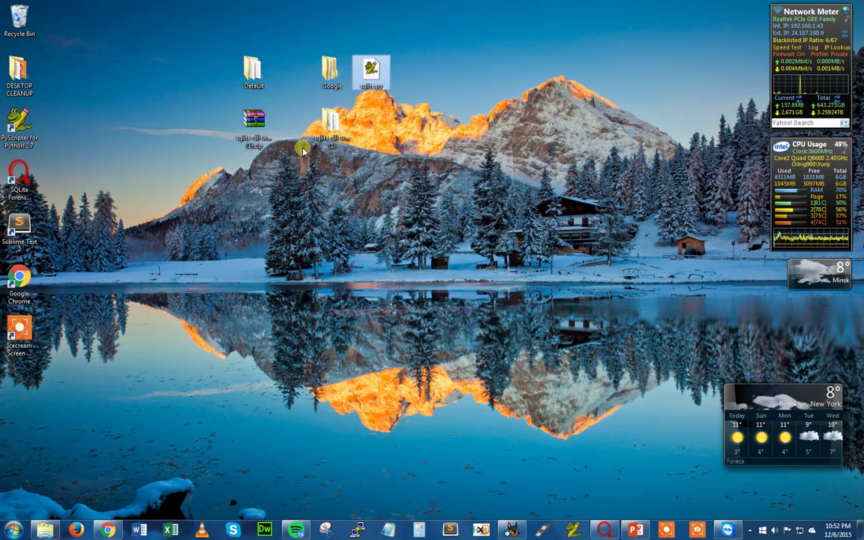
double_click(251, 71)
scroll(547, 237, "down", 10)
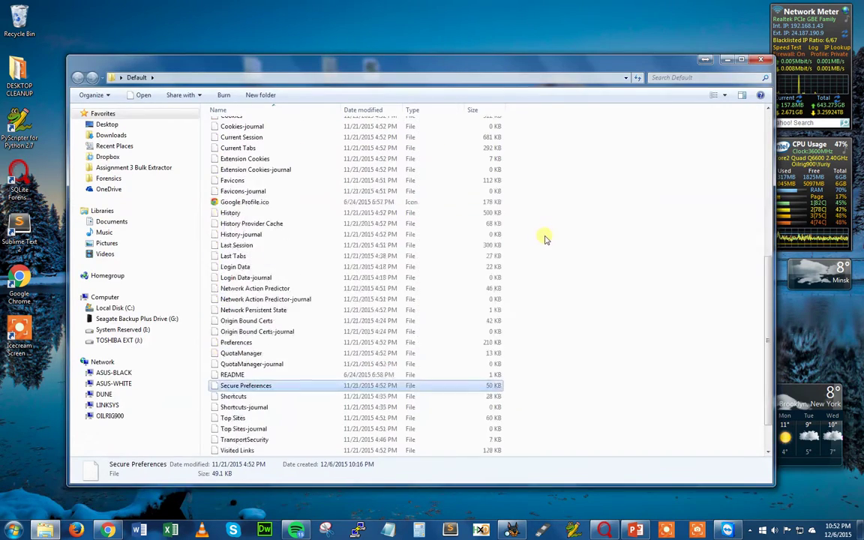
right_click(570, 226)
left_click(592, 286)
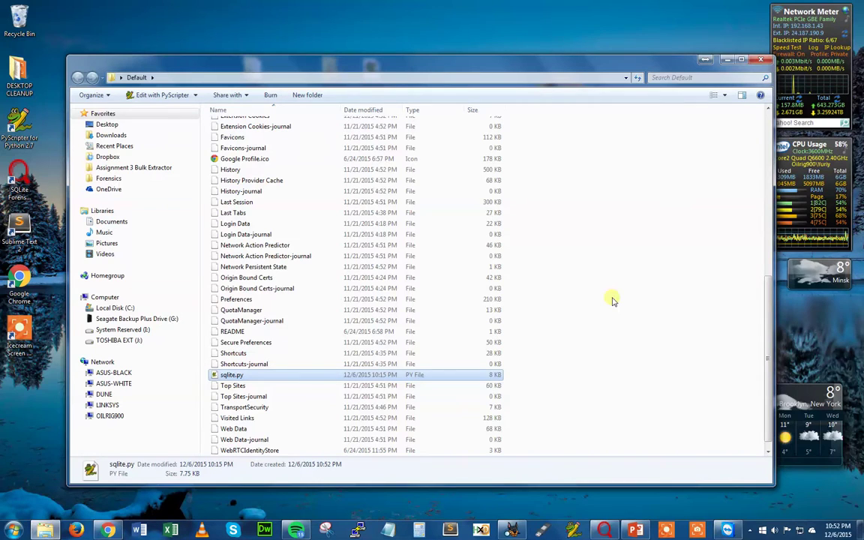
left_click(612, 300)
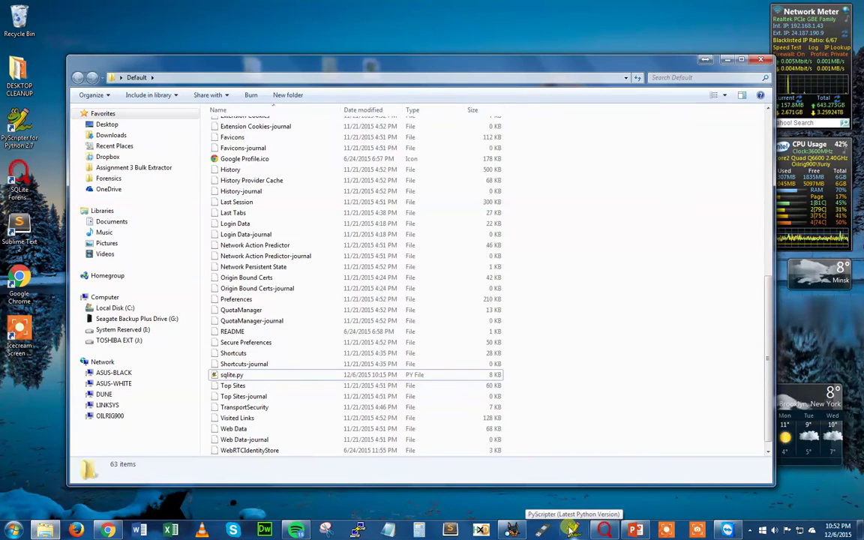
- Open a command window in the Default folder, then shrink and reposition it so the folder's file list stays in view
right_click(595, 354)
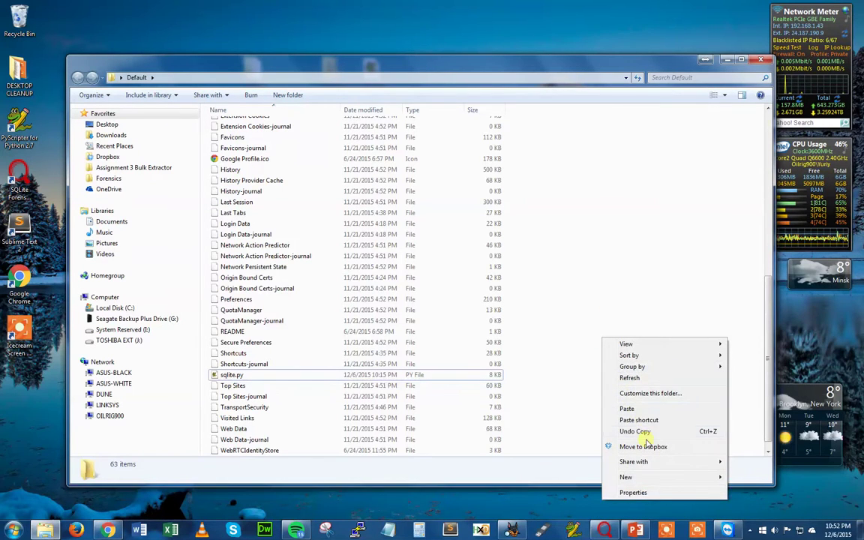
left_click(594, 292)
right_click(595, 294, "shift")
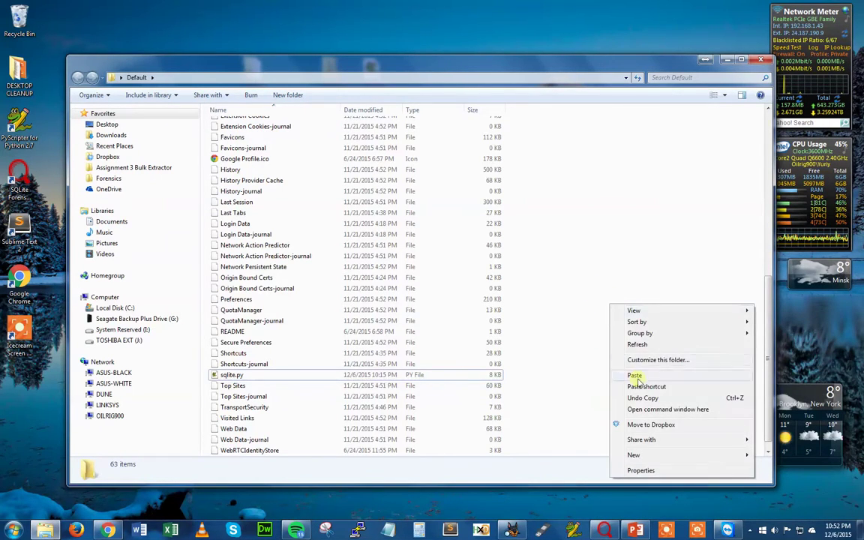
left_click(608, 409)
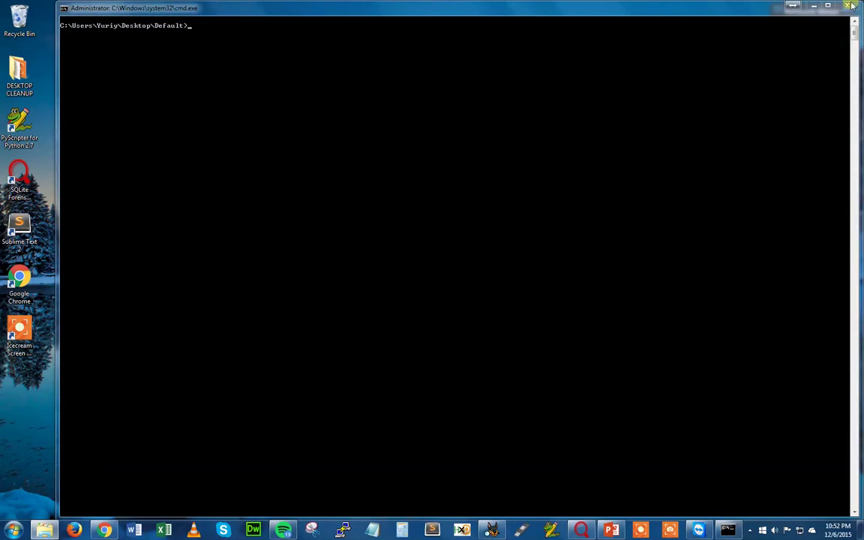
left_click(828, 6)
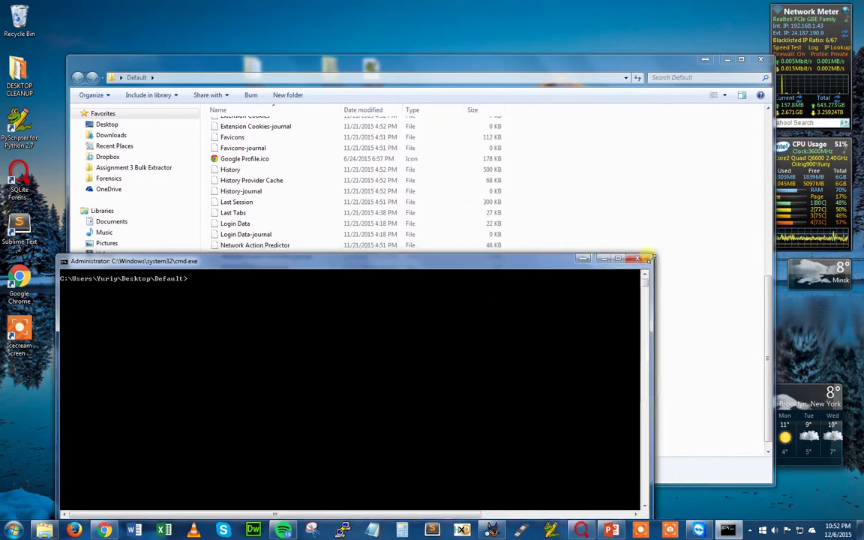
left_click_drag(487, 239, 668, 82)
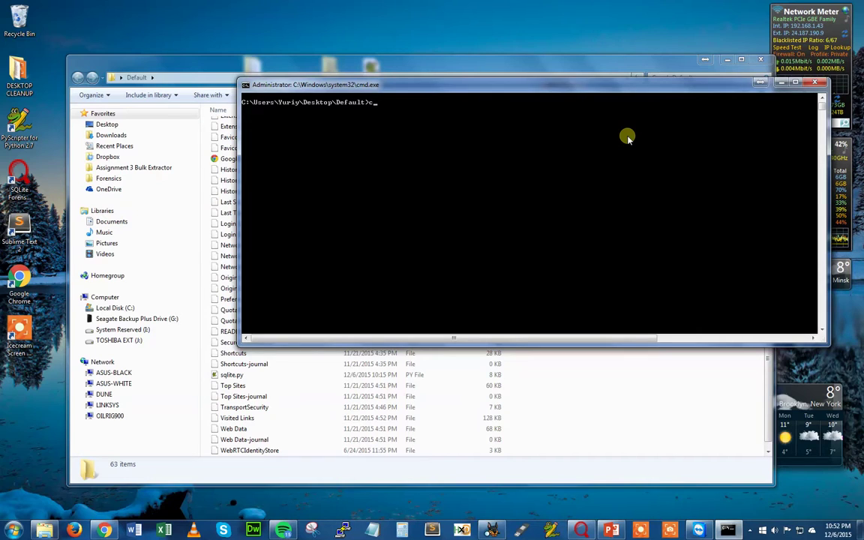
- Run sqlite.py from the Default folder with c:\Python27\python.exe
type("/")
type("p")
key("Tab")
type("\\pyt")
key("Tab")
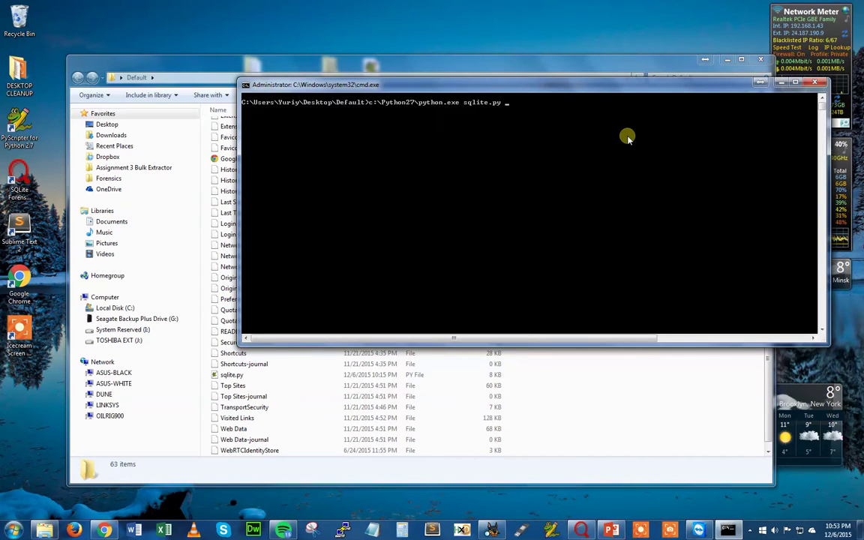
type("sqlite.py")
key("Return")
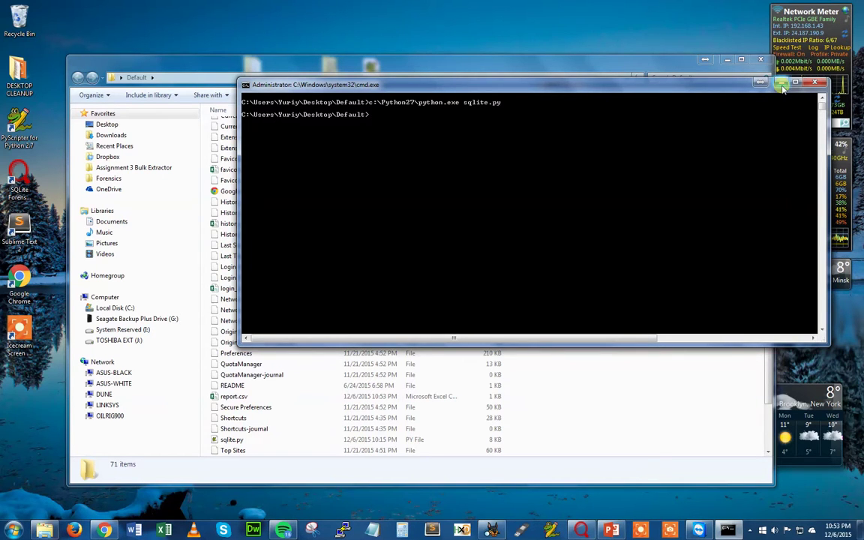
- Minimize the command window and locate cookies_output.csv, creditcards_output.csv, favicons_output.csv and history_output.csv in the Default folder
left_click(782, 87)
scroll(651, 189, "up", 13)
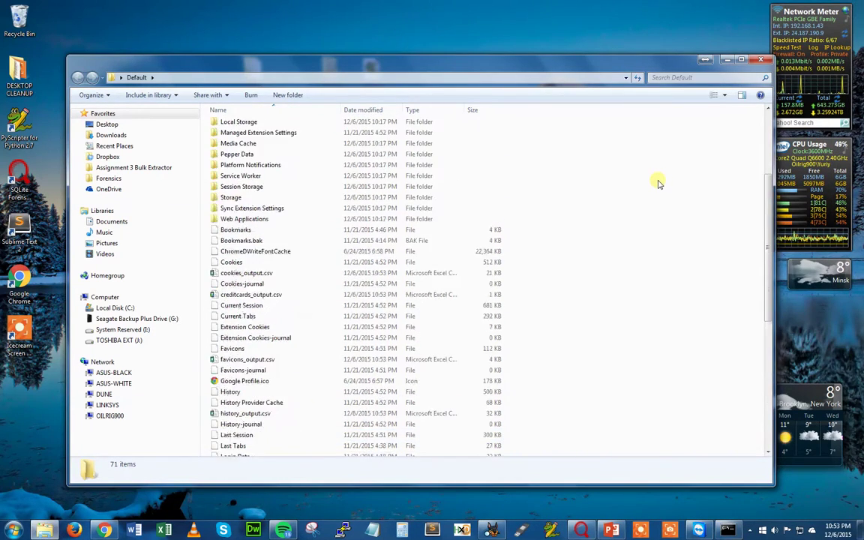
scroll(527, 141, "down", 7)
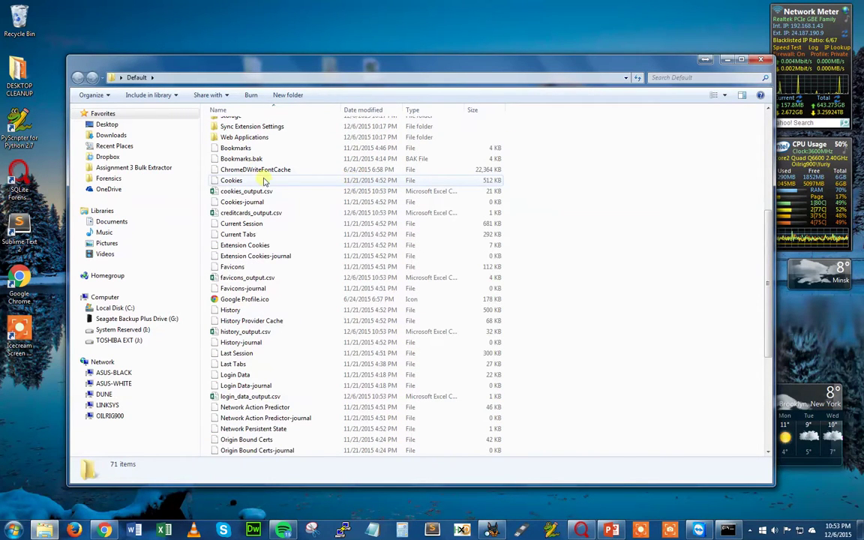
left_click(315, 181)
left_click(303, 191)
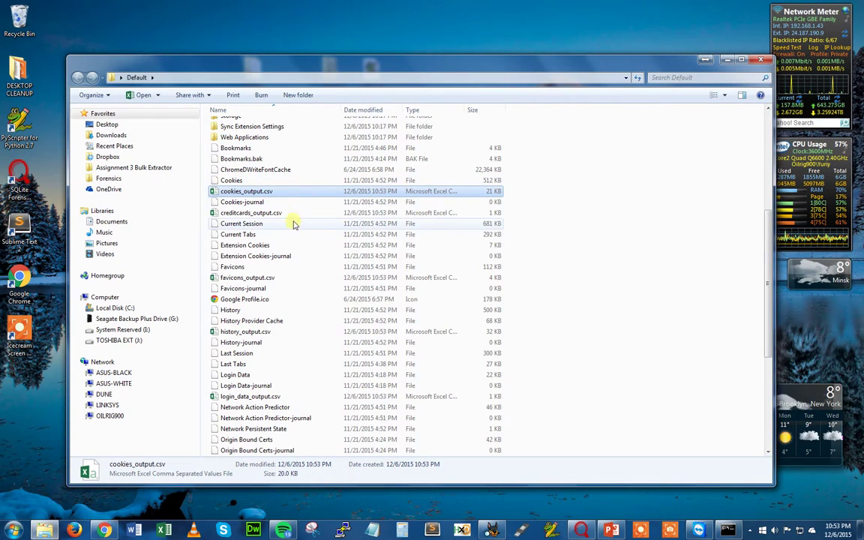
left_click(292, 213)
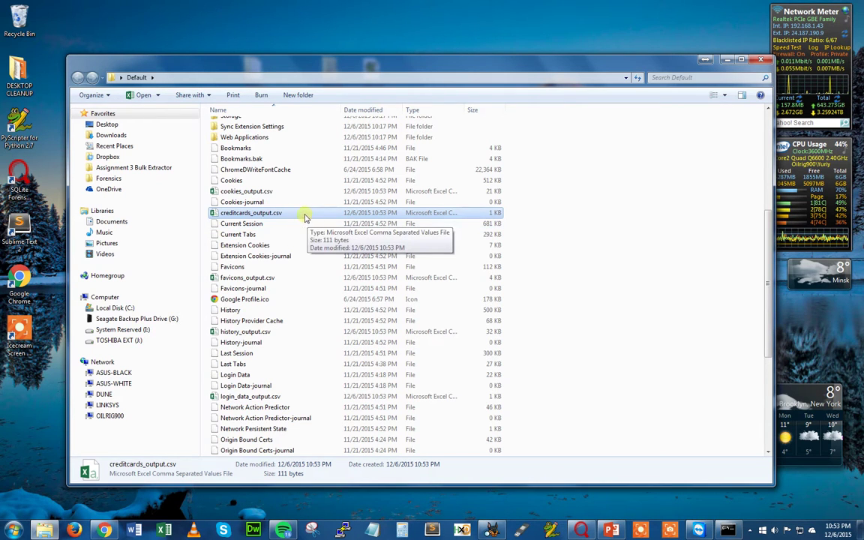
scroll(251, 218, "down", 1)
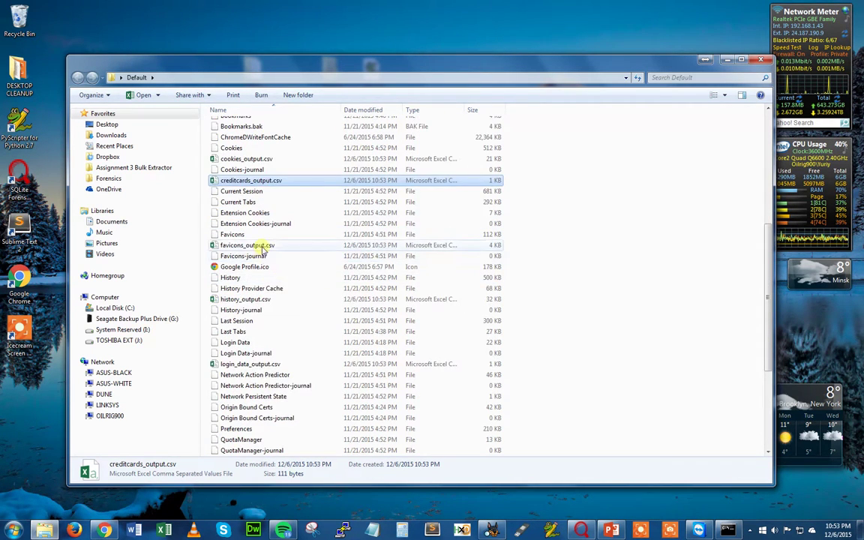
left_click(263, 247)
left_click(270, 299)
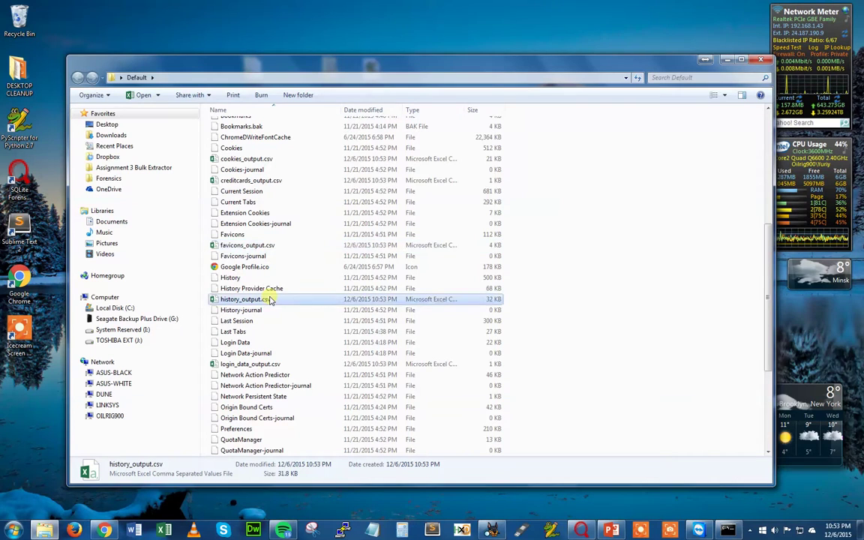
- Locate login_data_output.csv, report.csv, webdata_autocomplete_output.csv and webdata_autofillprofile_output.csv in the Default folder
left_click(263, 364)
scroll(266, 360, "down", 3)
left_click(251, 364)
scroll(255, 368, "down", 2)
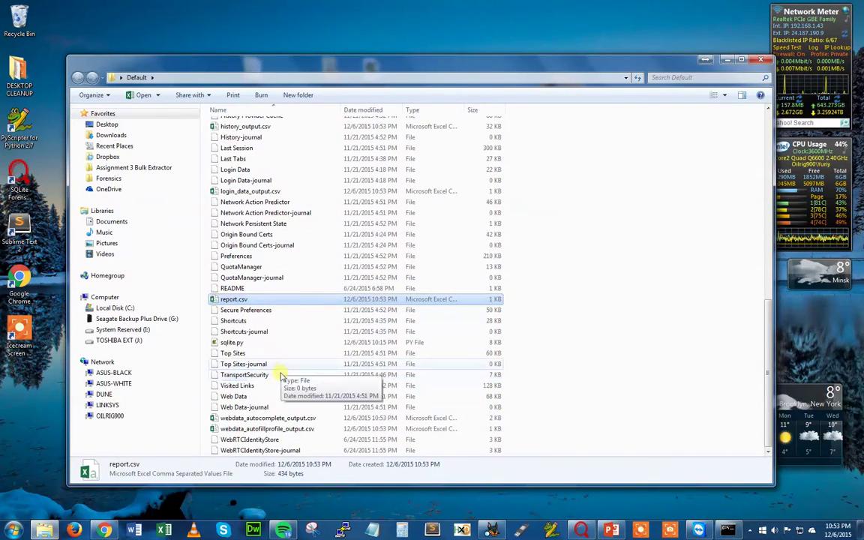
left_click(266, 418)
left_click(281, 429)
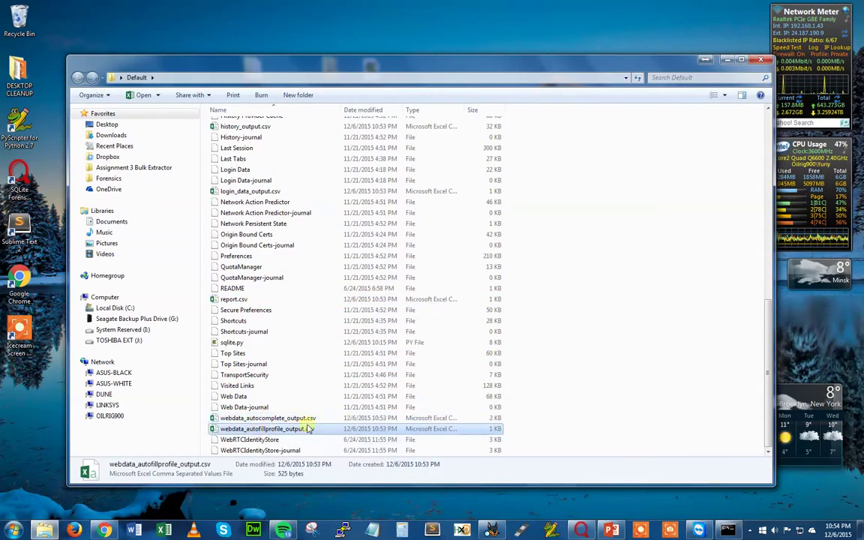
left_click(244, 300)
left_click(491, 276)
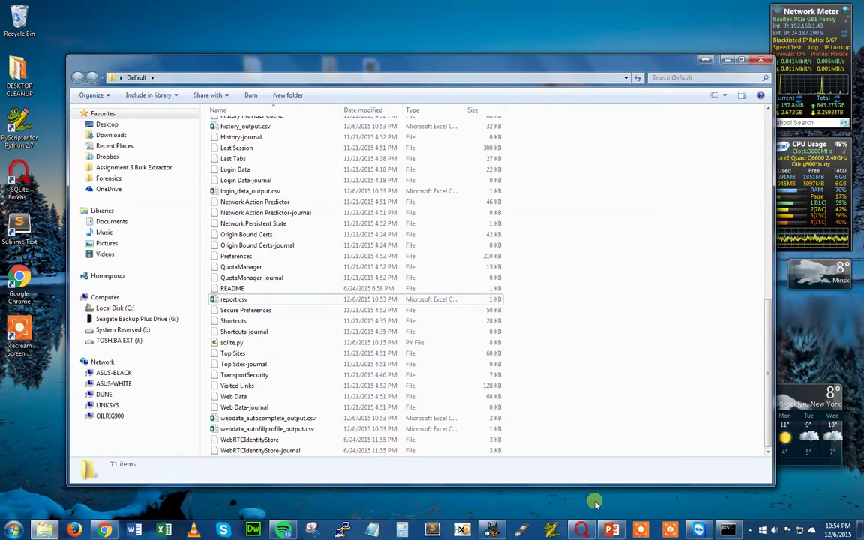
- Switch to SQLite Forensic Explorer and examine the URLs in the Favicons database's favicons table, widening the url column
left_click(495, 475)
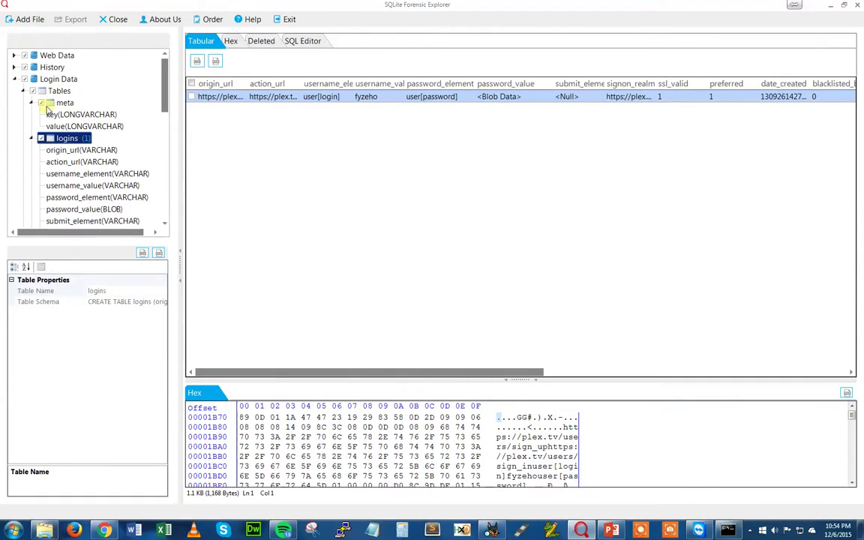
left_click(14, 79)
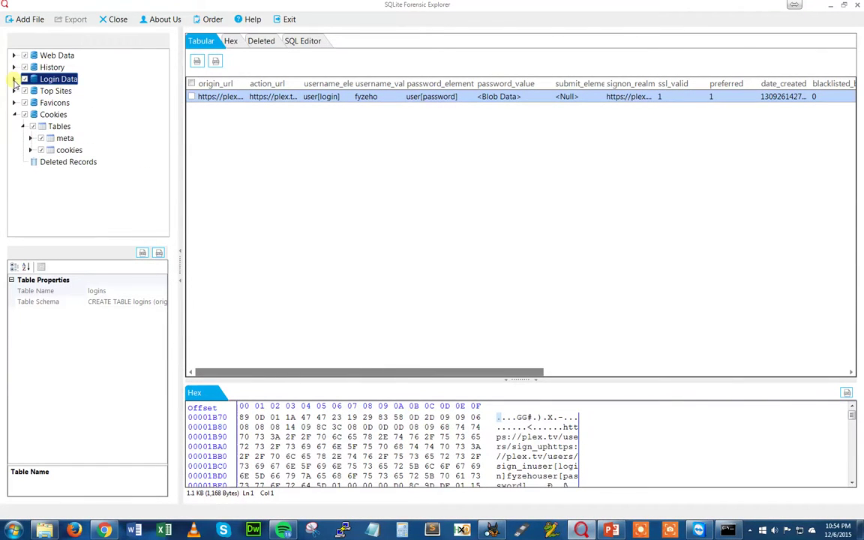
left_click(14, 102)
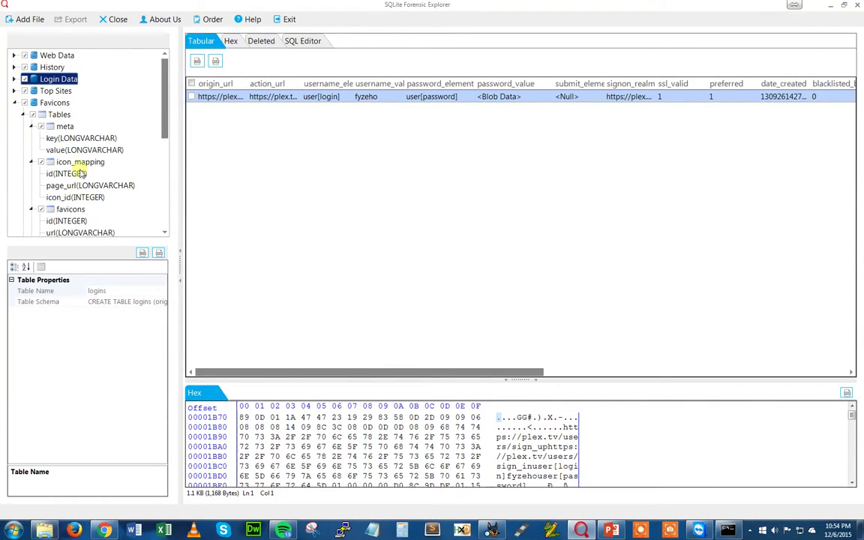
left_click(75, 208)
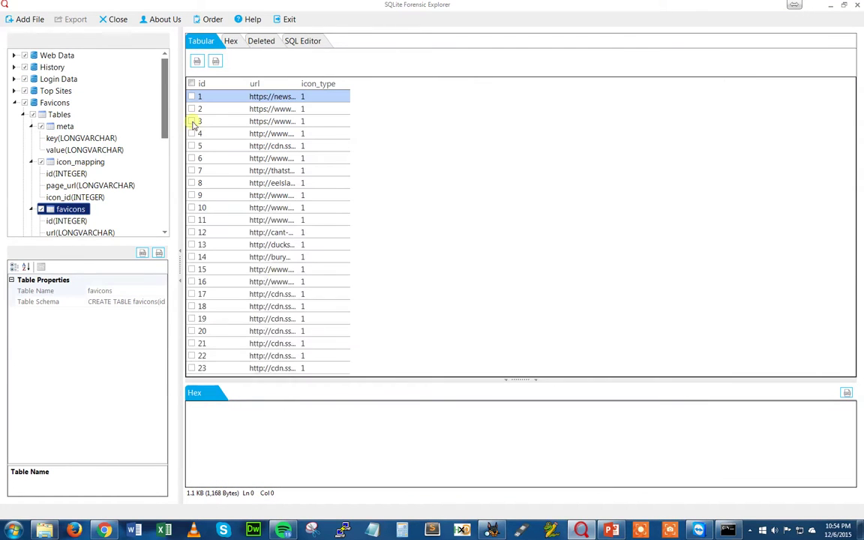
left_click_drag(299, 81, 451, 82)
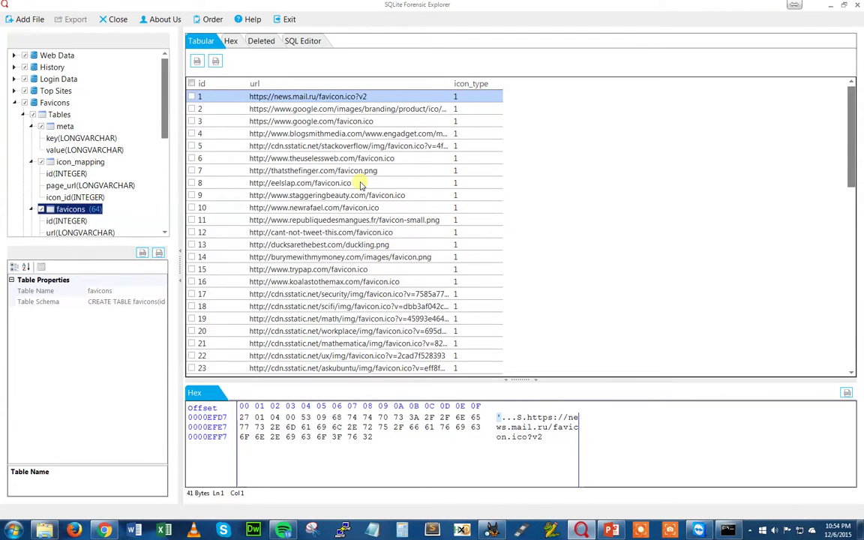
scroll(360, 184, "down", 5)
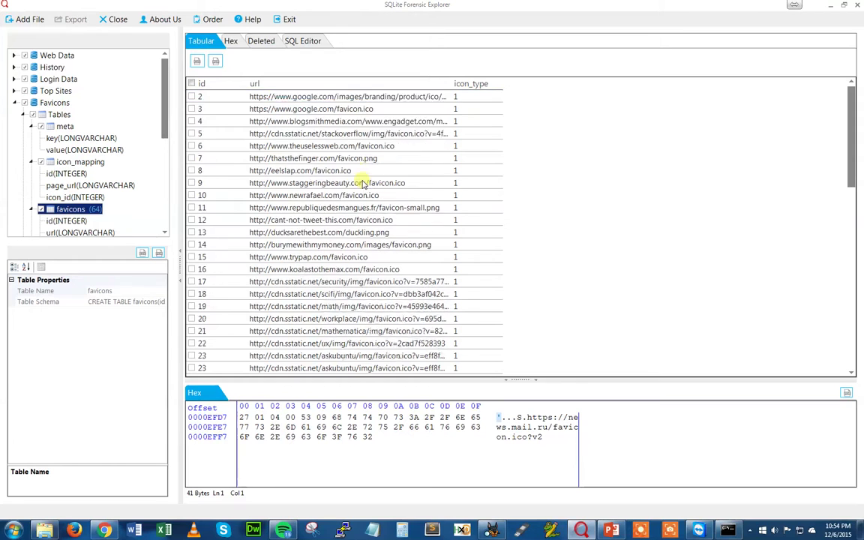
scroll(363, 183, "down", 2)
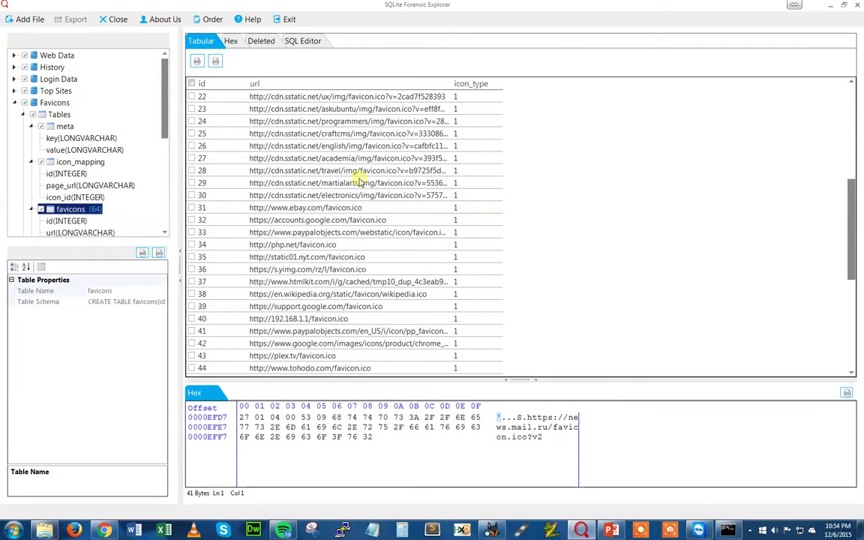
scroll(361, 184, "down", 3)
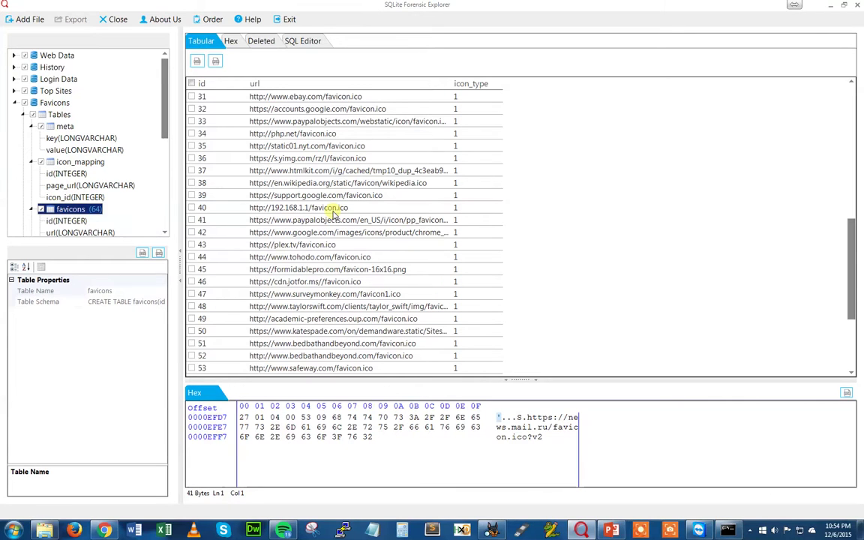
scroll(73, 212, "down", 1)
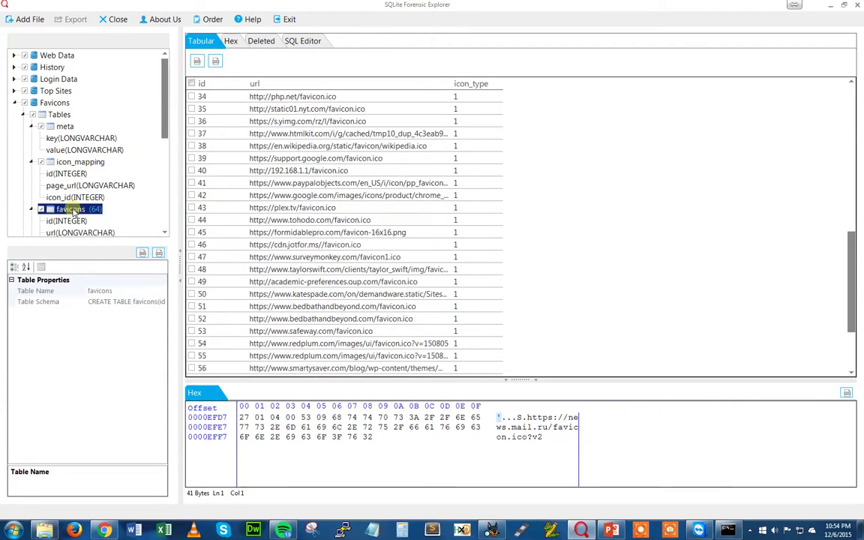
left_click(15, 104)
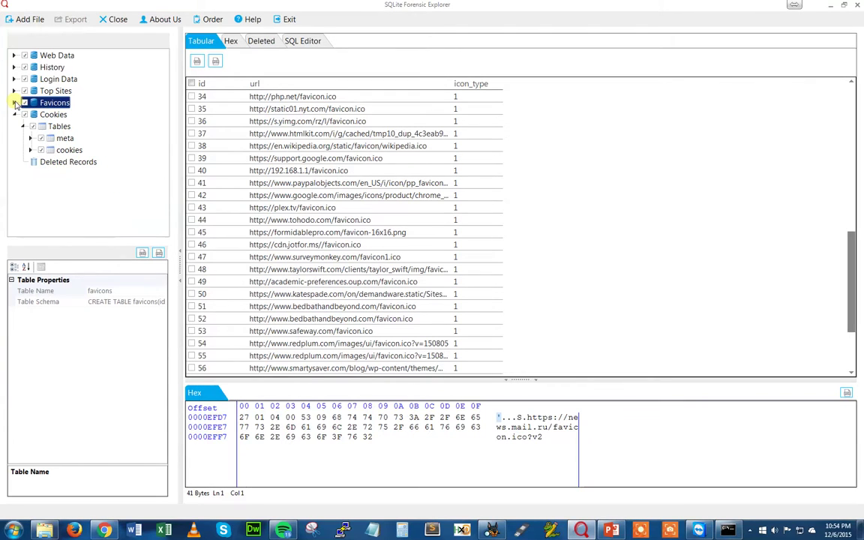
- Examine the record in the Login Data database's logins table, then collapse Login Data
left_click(14, 91)
left_click(14, 78)
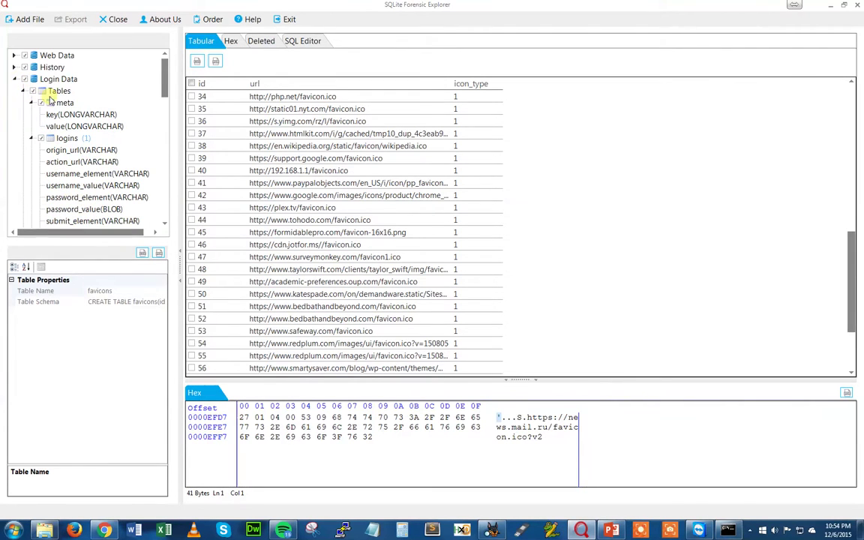
left_click(66, 138)
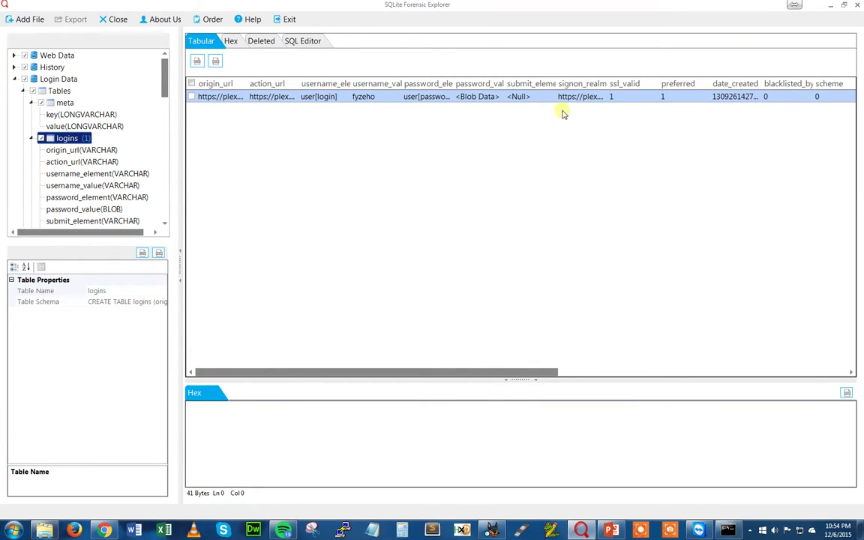
left_click_drag(291, 367, 233, 365)
left_click_drag(451, 372, 68, 129)
left_click(14, 79)
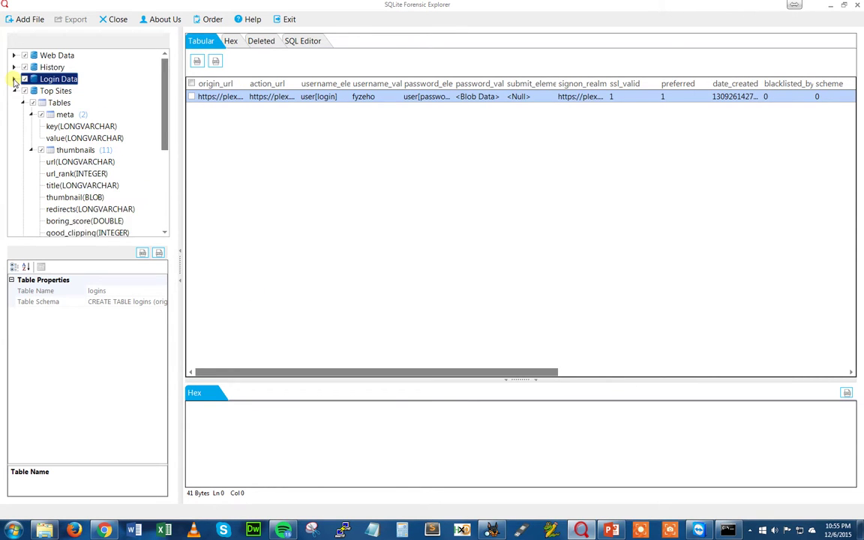
- Examine the meta and downloads tables in the History database, then collapse History
left_click(14, 79)
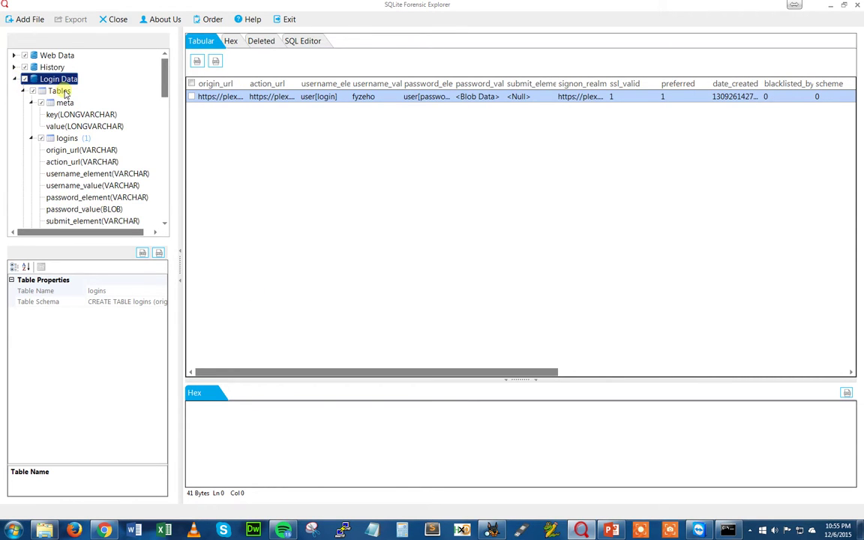
left_click(14, 67)
left_click(64, 90)
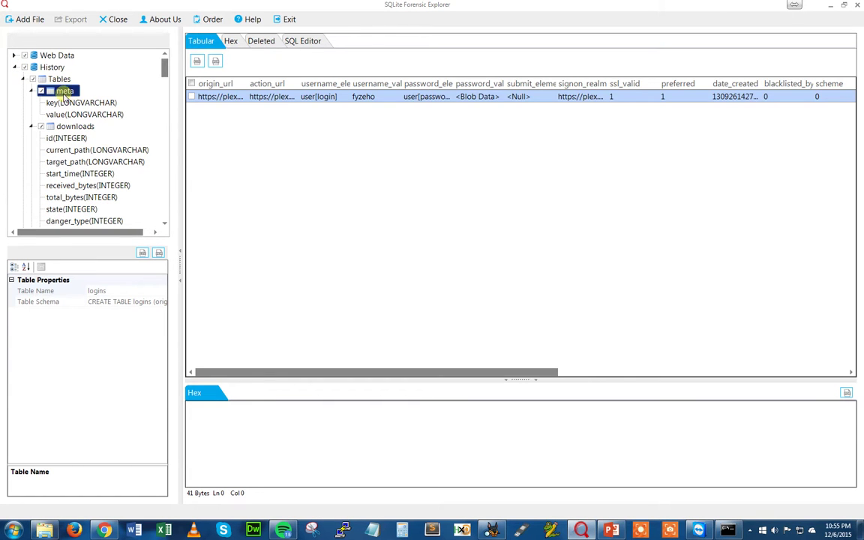
left_click(492, 531)
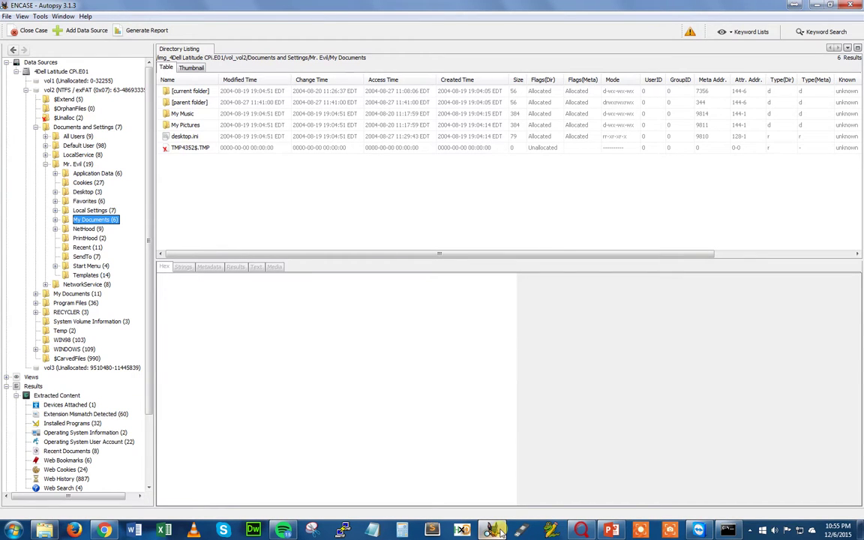
left_click(492, 531)
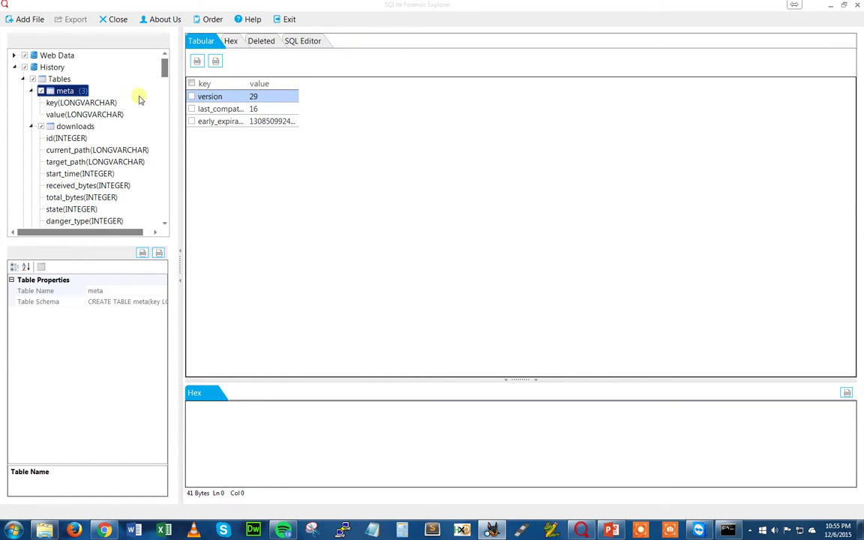
left_click(84, 127)
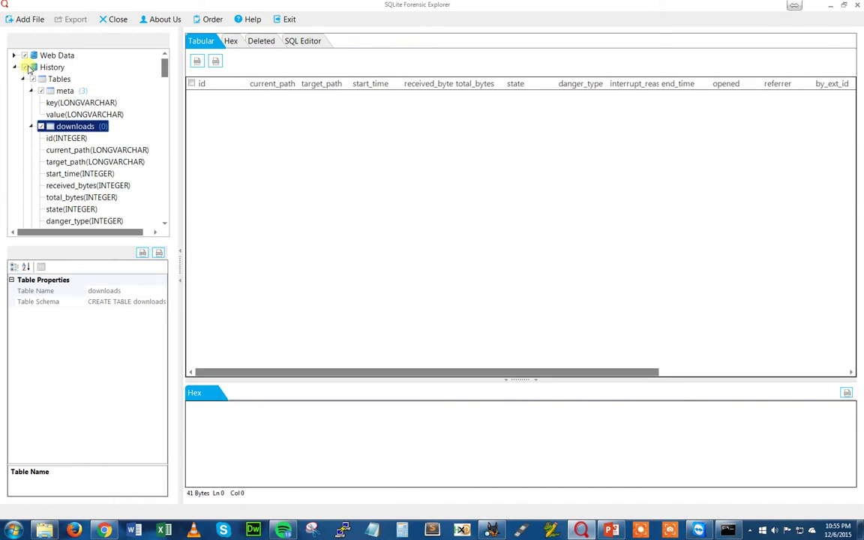
scroll(77, 140, "down", 3)
scroll(52, 105, "up", 3)
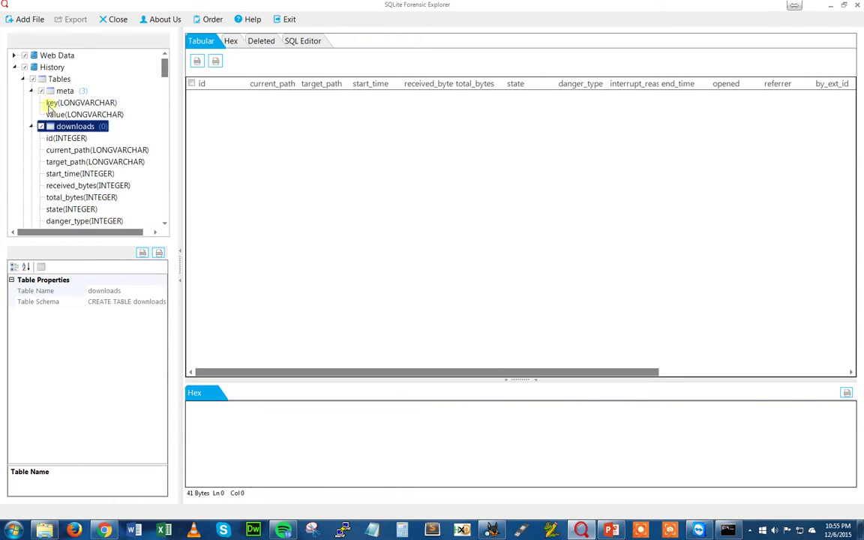
left_click(14, 66)
- Expand the Web Data database's tables and display the autofill table's records in tabular form
left_click(15, 55)
left_click(55, 67)
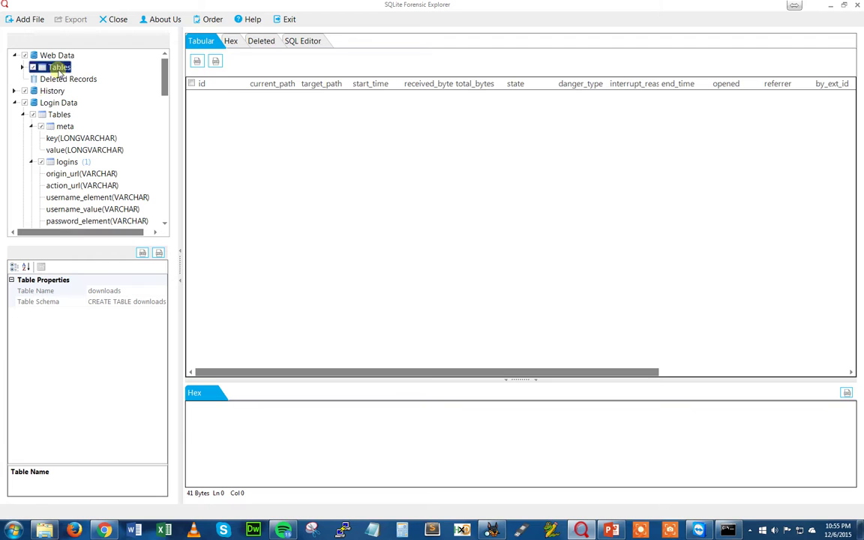
left_click(30, 78)
left_click(22, 68)
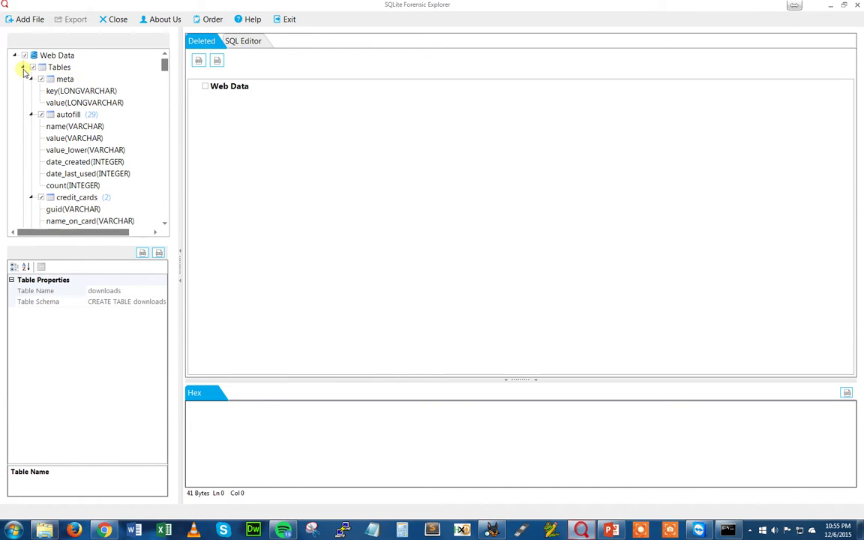
left_click(67, 114)
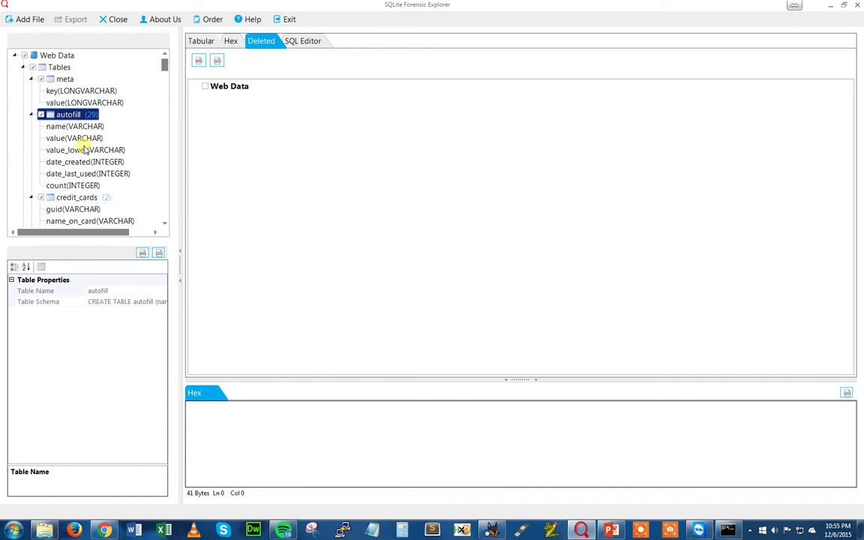
scroll(111, 154, "down", 1)
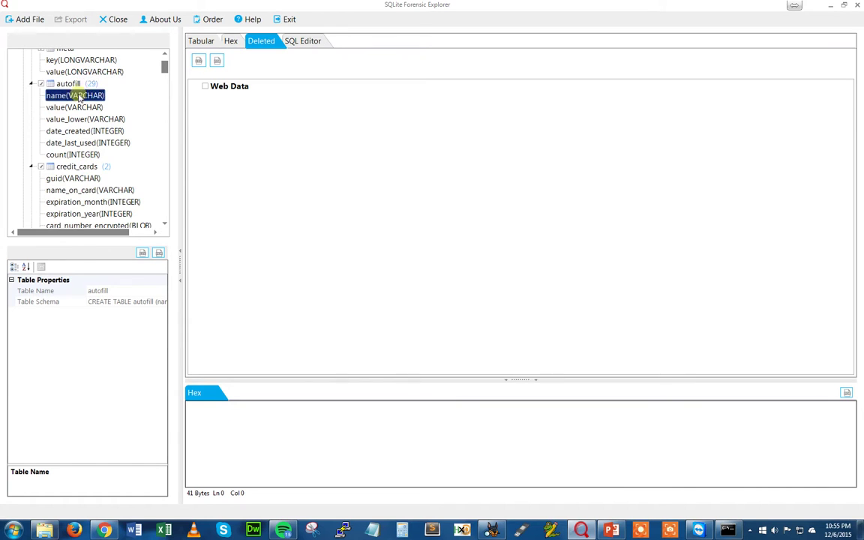
left_click(200, 41)
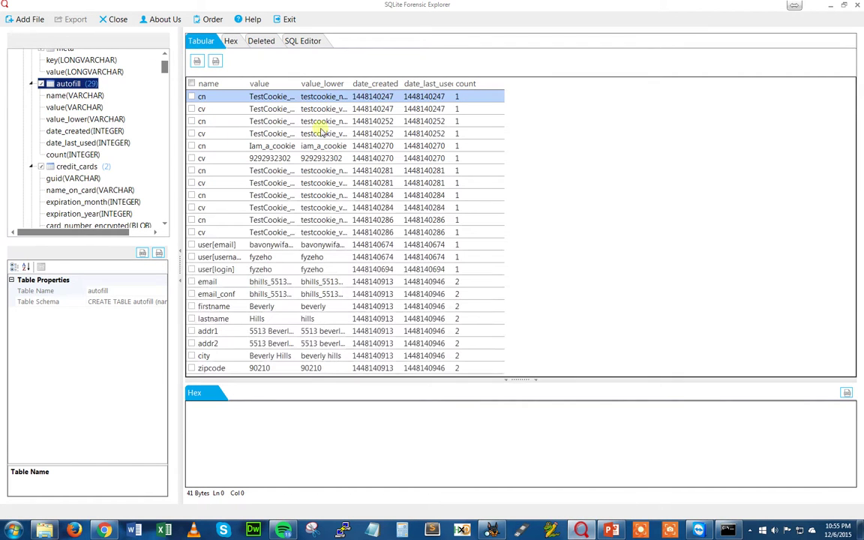
- Widen the name, value, value_lower and date_created columns of the autofill records
left_click_drag(301, 83, 423, 84)
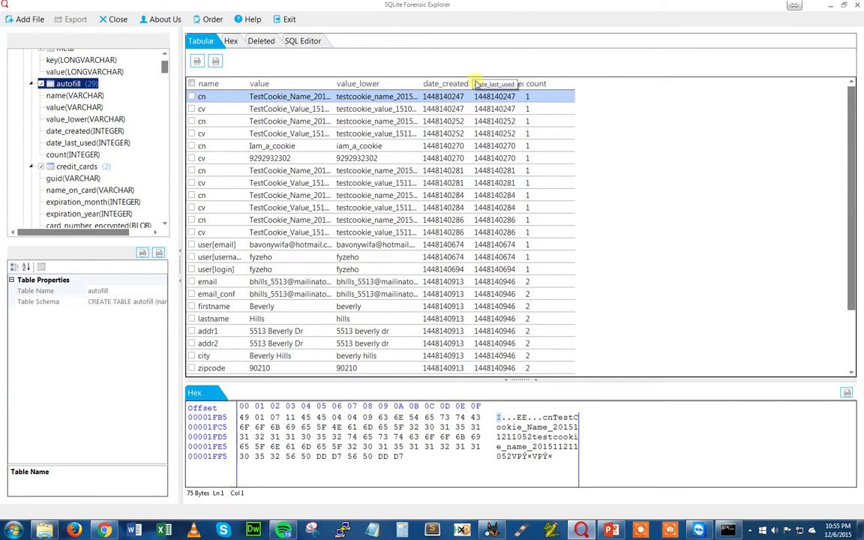
left_click_drag(499, 85, 501, 84)
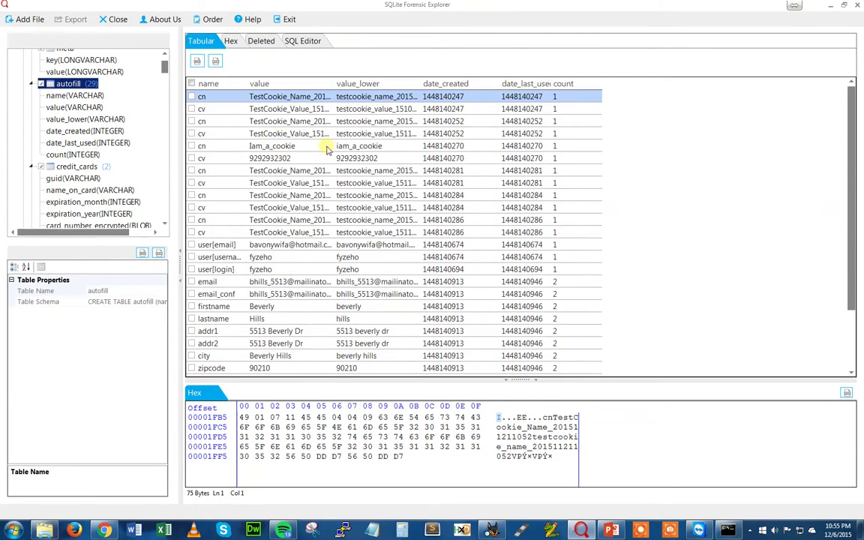
left_click_drag(247, 84, 263, 83)
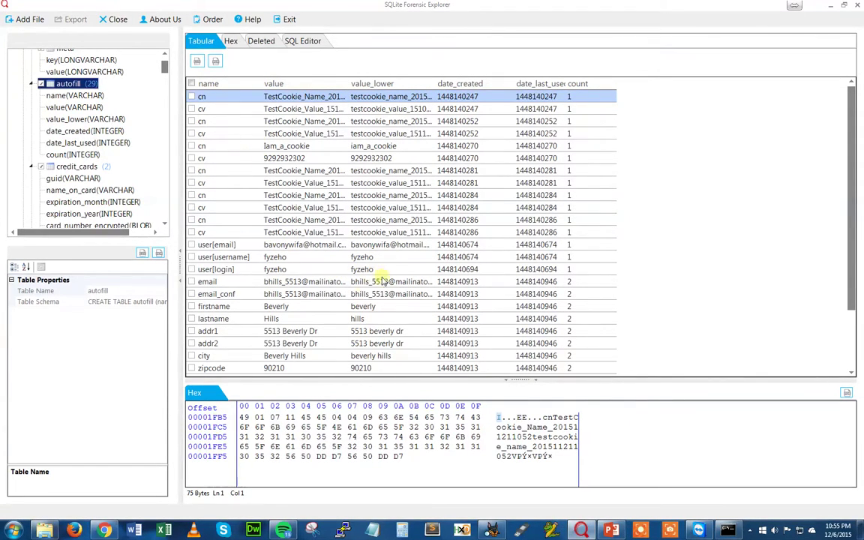
- Examine the email entry and the other autofill records, widening the value_lower column, then collapse Web Data
left_click(318, 283)
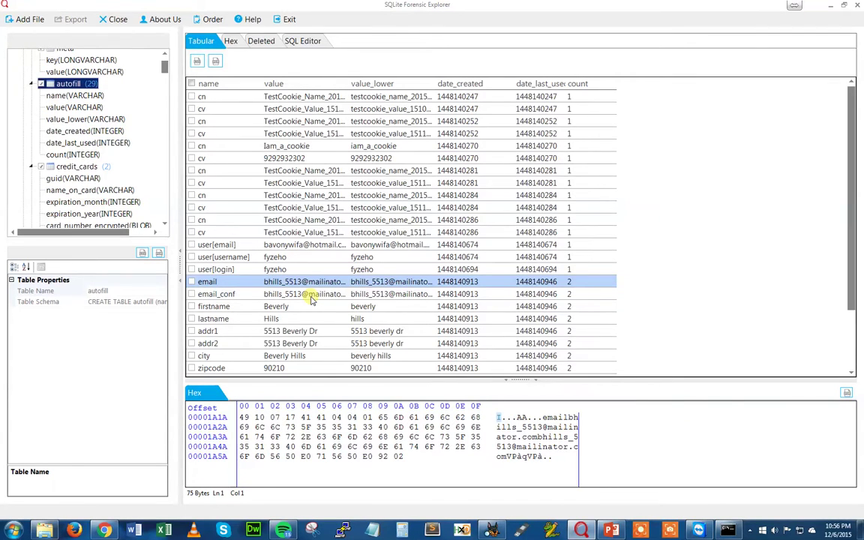
scroll(315, 297, "down", 2)
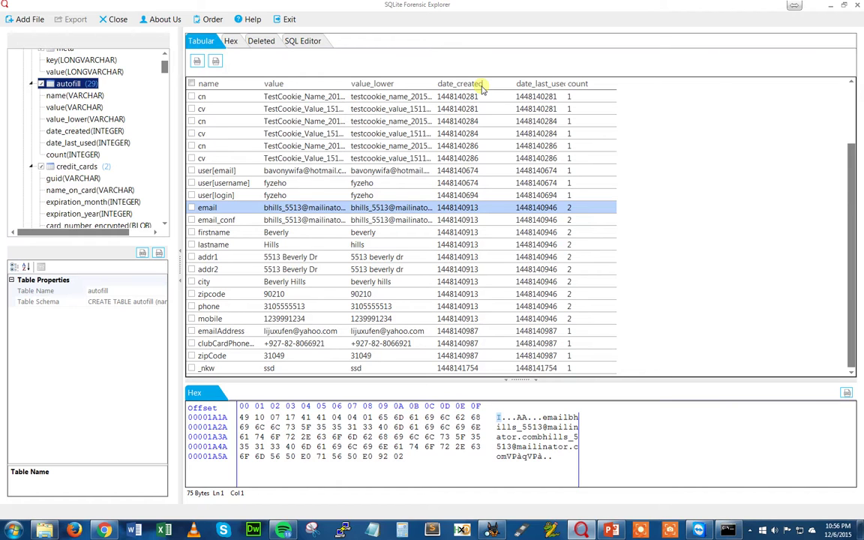
scroll(495, 142, "up", 3)
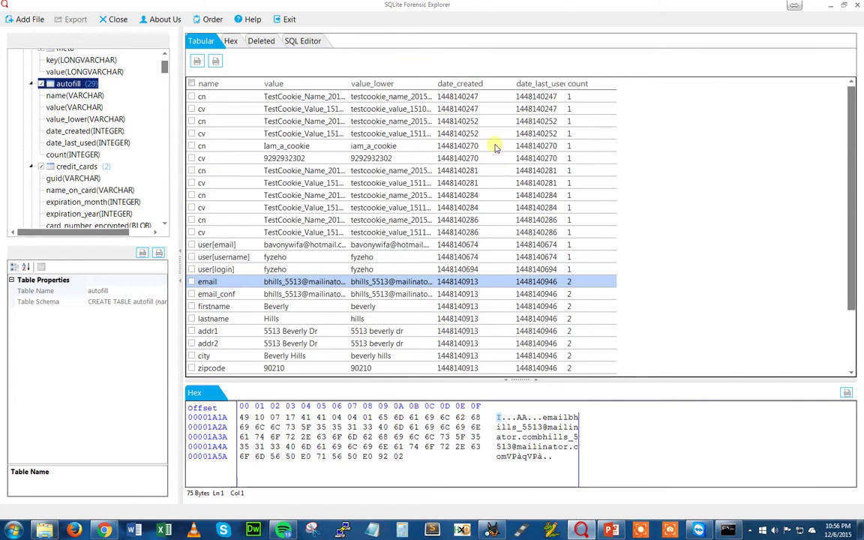
scroll(555, 279, "down", 2)
scroll(555, 280, "up", 1)
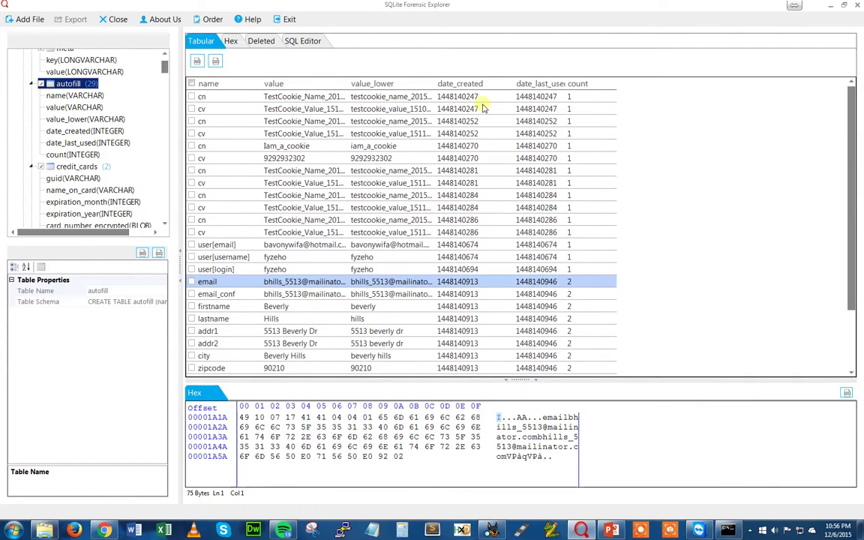
left_click_drag(435, 83, 453, 83)
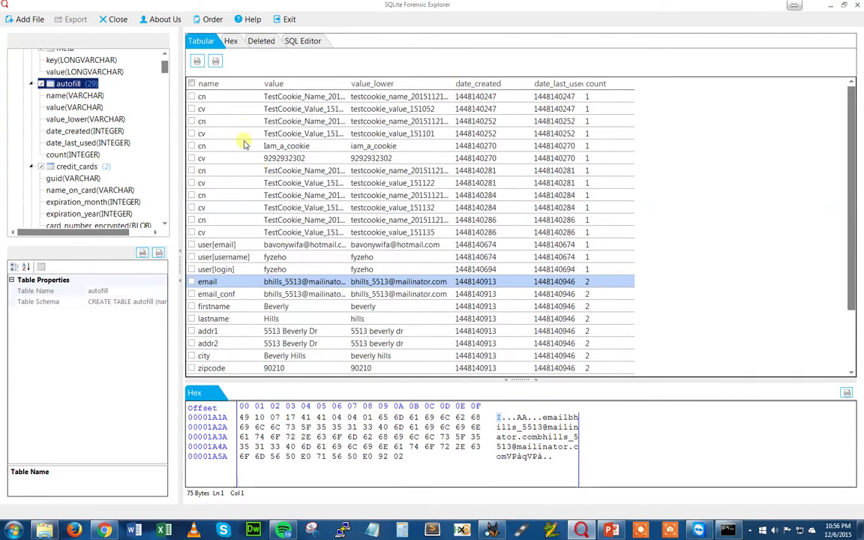
scroll(232, 225, "down", 2)
scroll(227, 259, "up", 2)
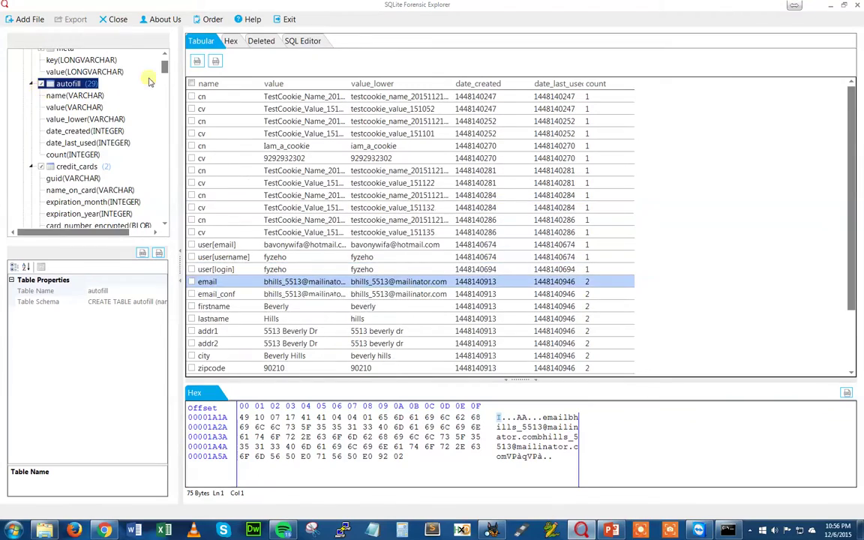
scroll(142, 60, "up", 1)
left_click(14, 56)
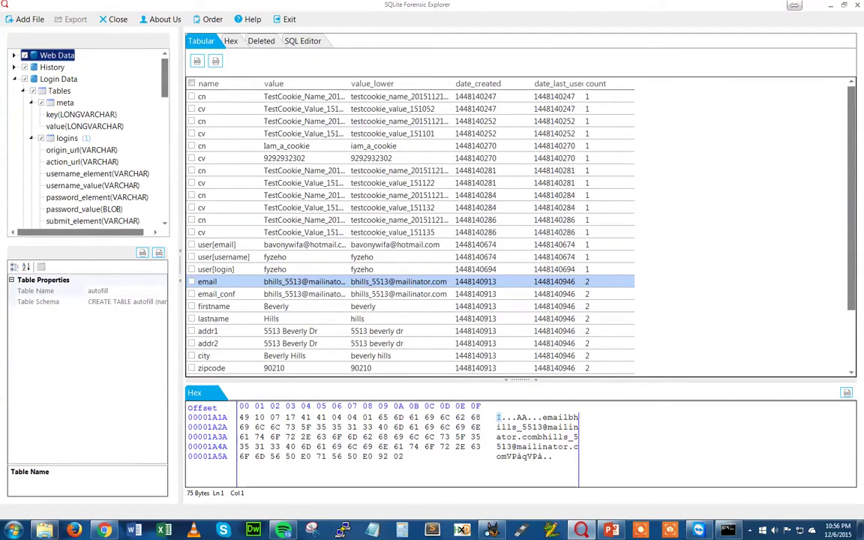
- Minimize SQLite Forensic Explorer and sort the Default folder's files by type to group the CSV outputs
left_click(828, 6)
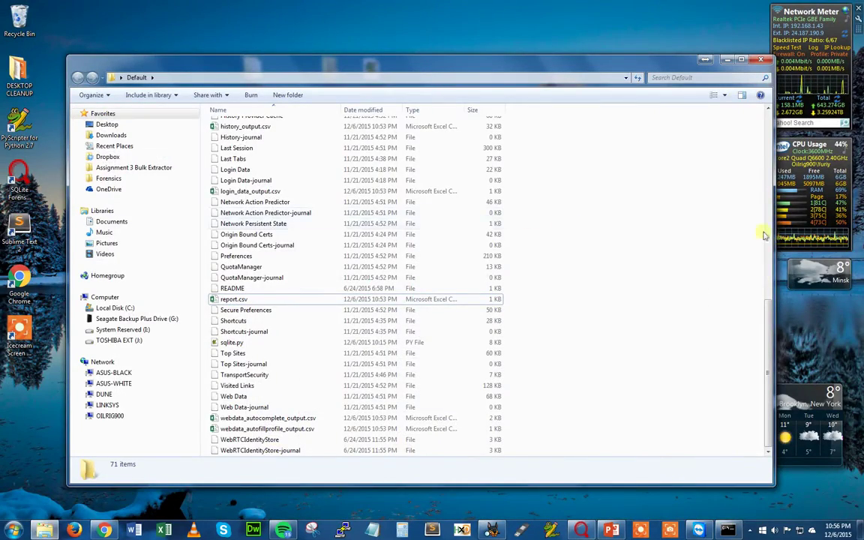
scroll(610, 224, "up", 7)
scroll(611, 223, "up", 6)
left_click(430, 110)
scroll(417, 215, "down", 13)
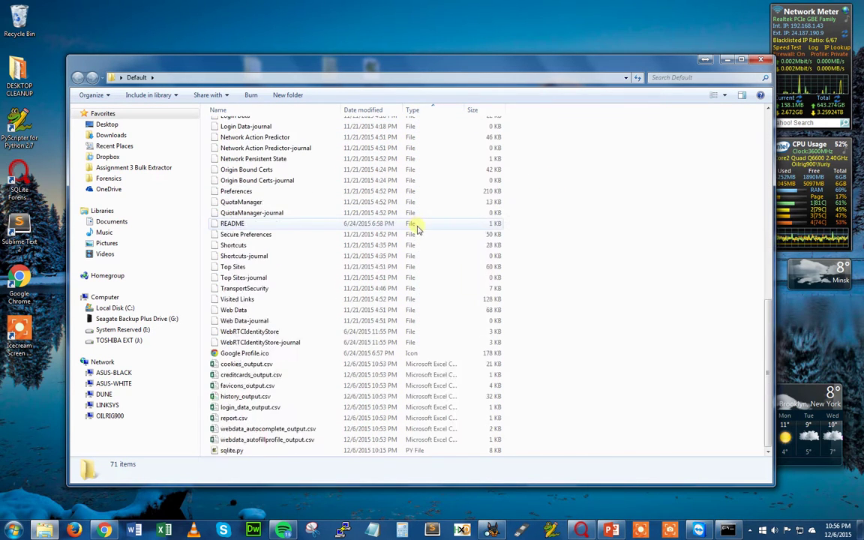
- Open report.csv in Excel and read the script's report on the saved output files
left_click(229, 418)
double_click(229, 418)
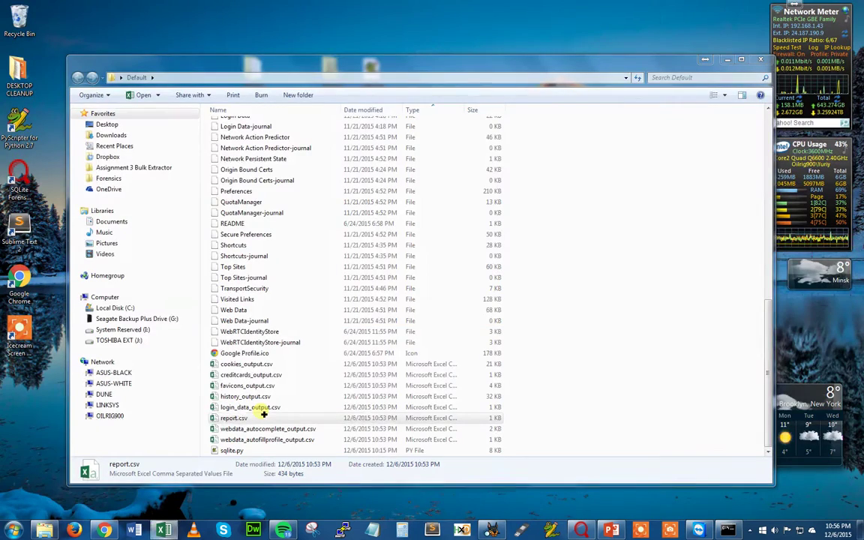
left_click(160, 531)
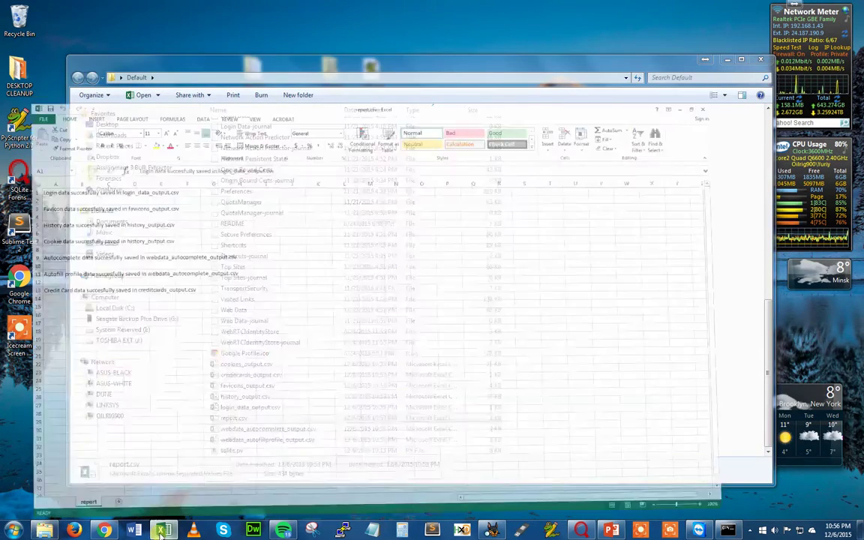
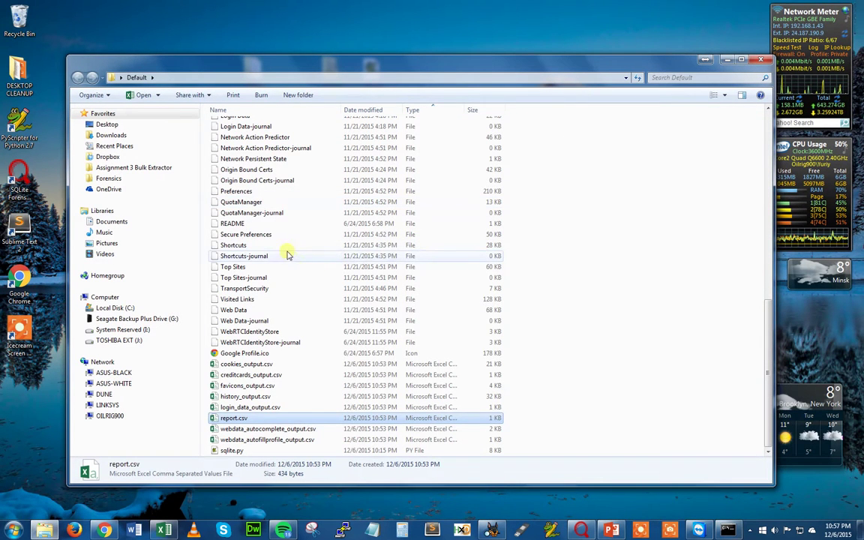
- Review the original Chrome profile files and the generated CSV files in the Default folder
left_click(285, 256)
scroll(290, 279, "up", 5)
scroll(288, 279, "up", 3)
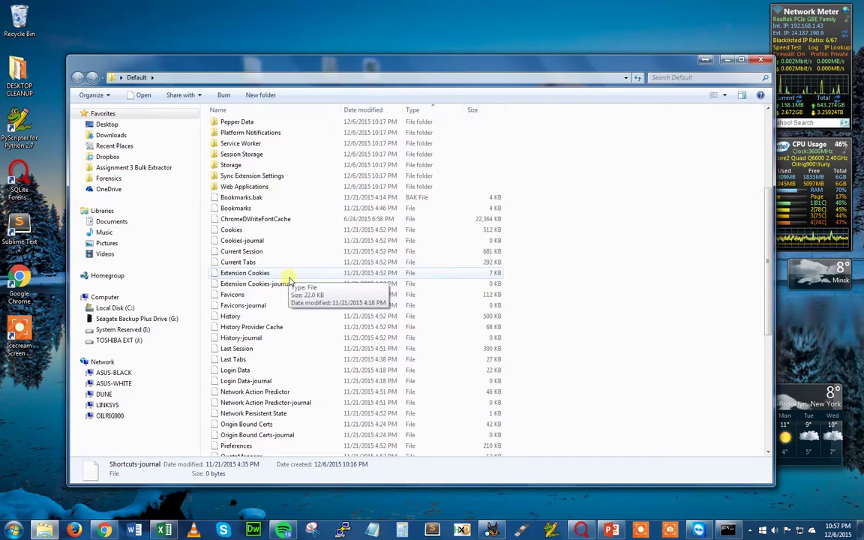
left_click(409, 263)
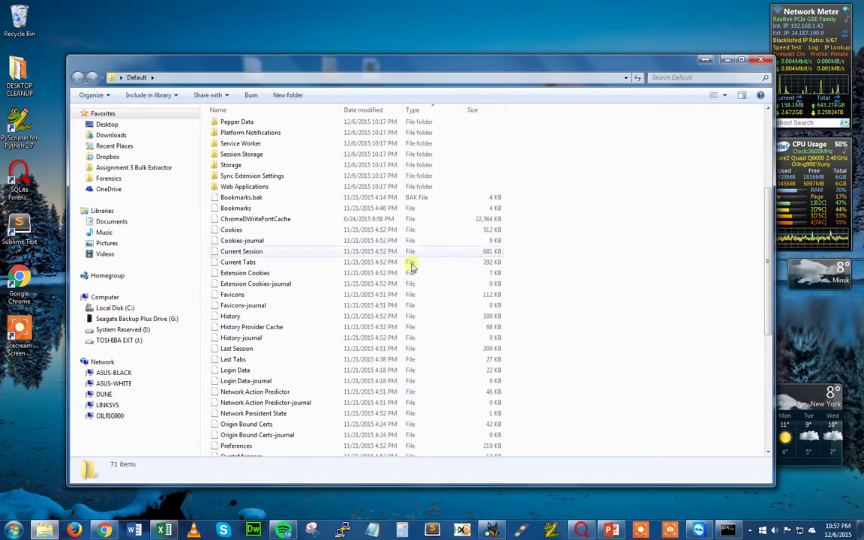
left_click(294, 199)
scroll(278, 420, "down", 8)
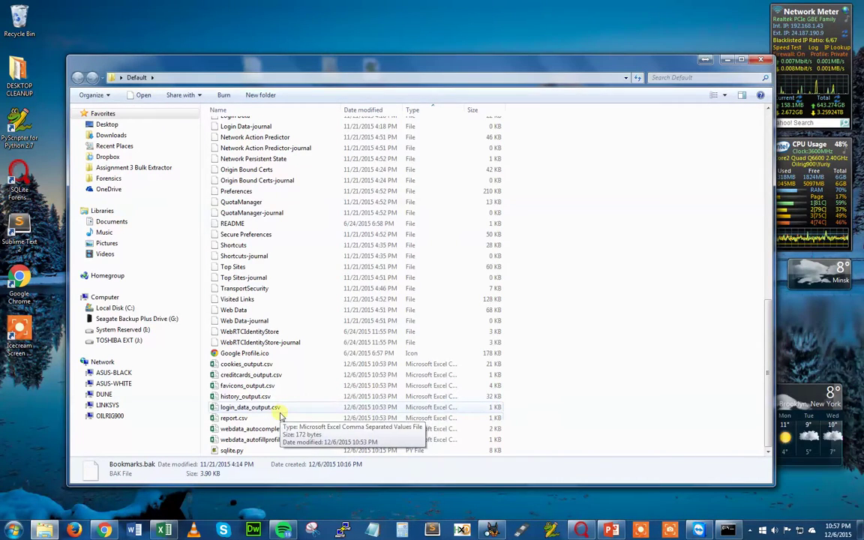
- Open cookies_output.csv in Excel and autofit all of its columns to their contents
double_click(268, 364)
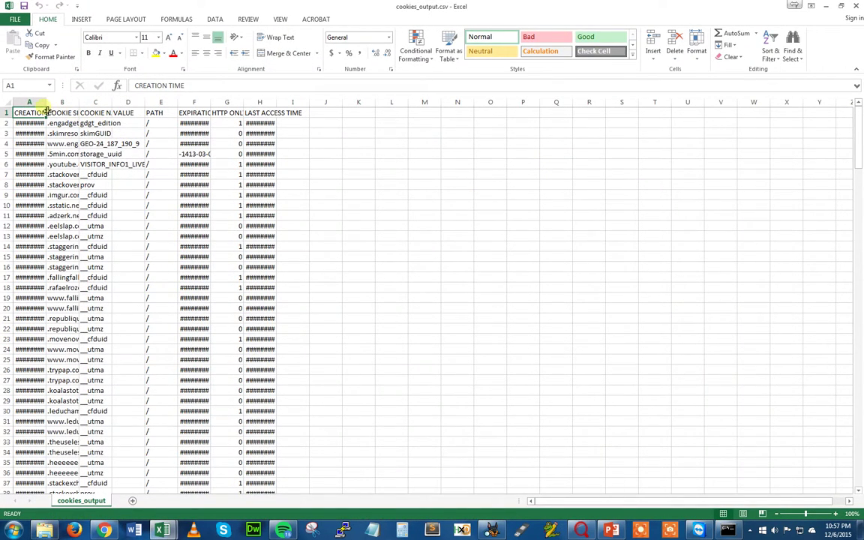
key("ctrl+shift+End")
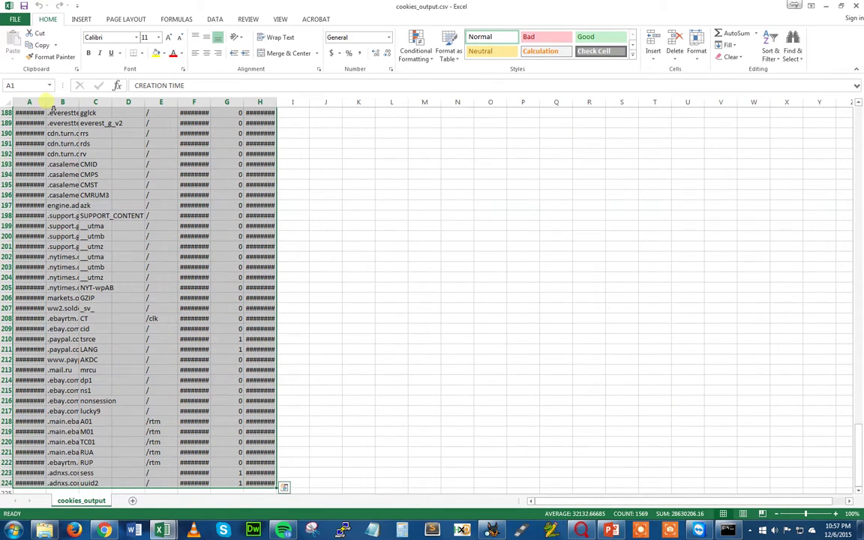
double_click(45, 102)
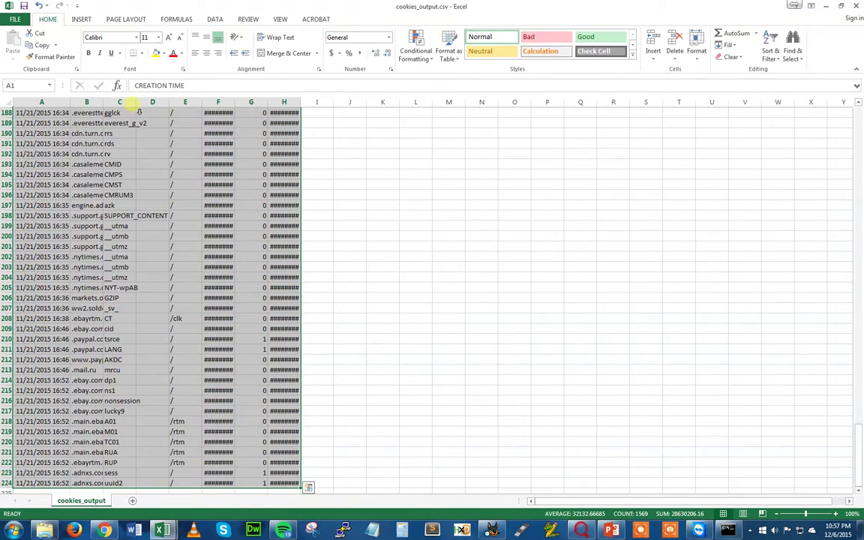
left_click(75, 111)
key("ctrl+space")
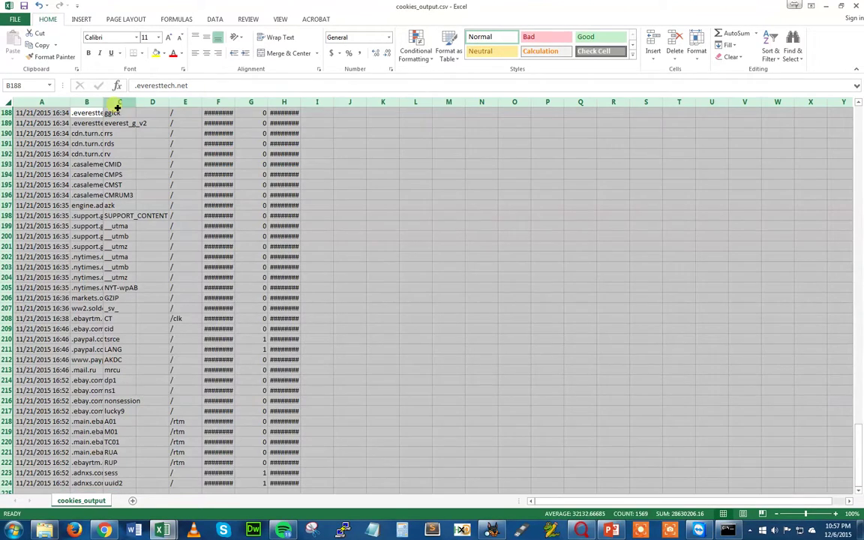
left_click(120, 102)
key("ctrl+a")
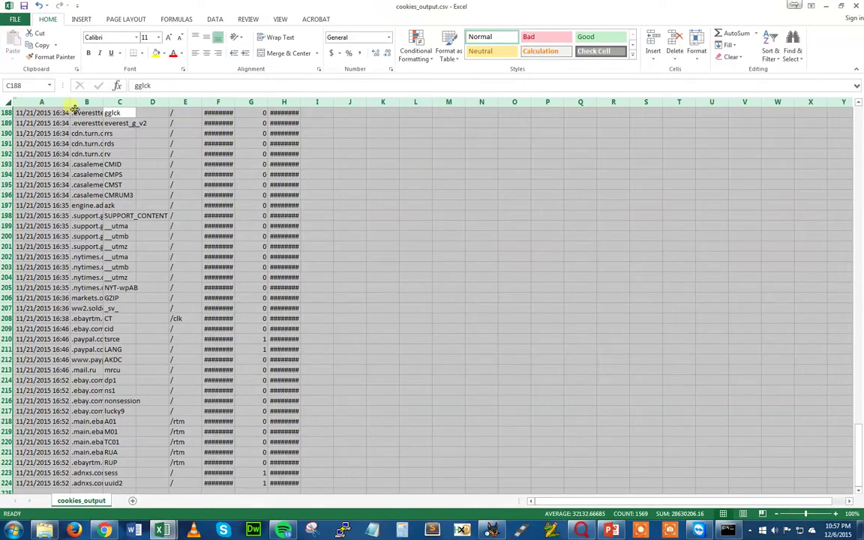
double_click(71, 102)
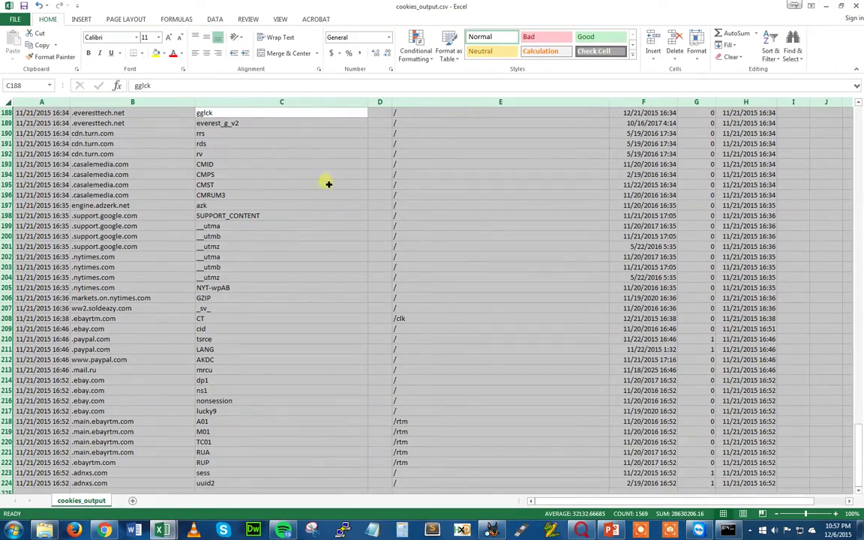
- Make the header row of cookies_output.csv bold
left_click(214, 184)
scroll(113, 173, "up", 20)
scroll(99, 195, "up", 20)
left_click_drag(859, 234, 861, 113)
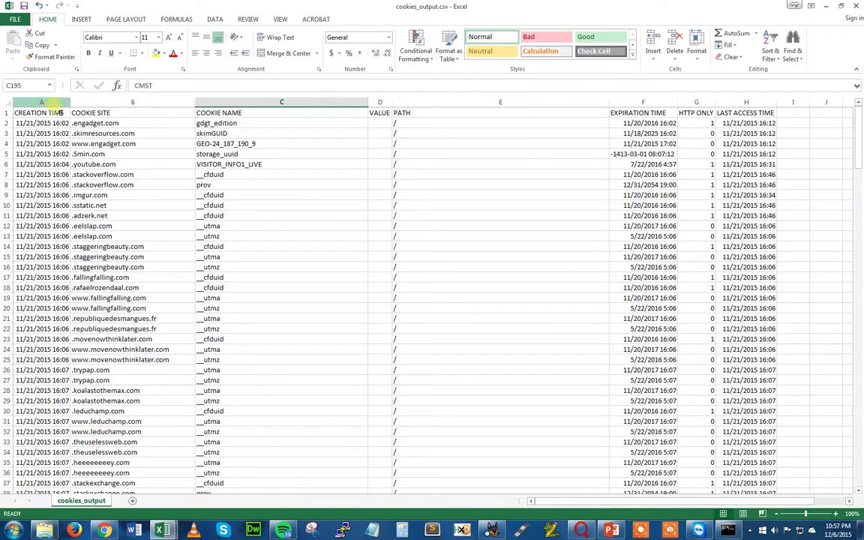
left_click(7, 113)
key("ctrl+b")
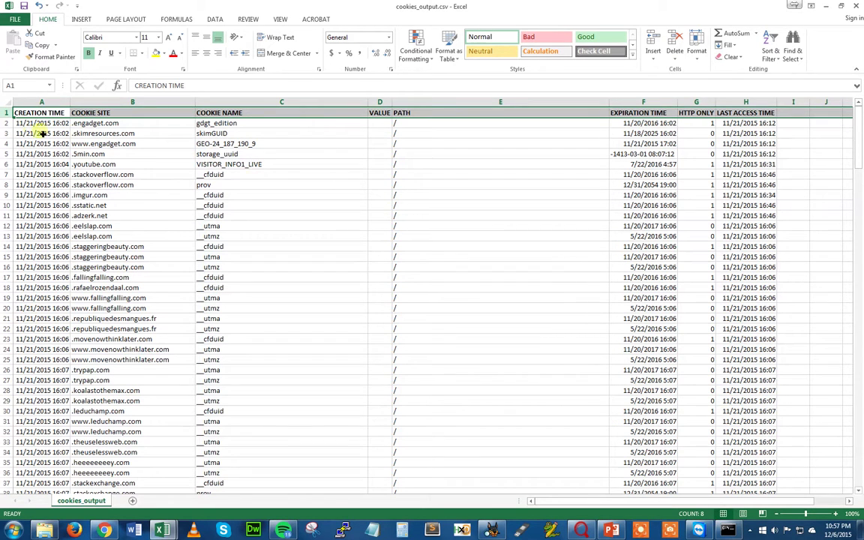
- Review the cookie records in cookies_output.csv, examining the cookie sites, names, paths, expiration times and last access times
scroll(59, 188, "down", 4)
scroll(63, 219, "up", 4)
scroll(204, 153, "down", 1)
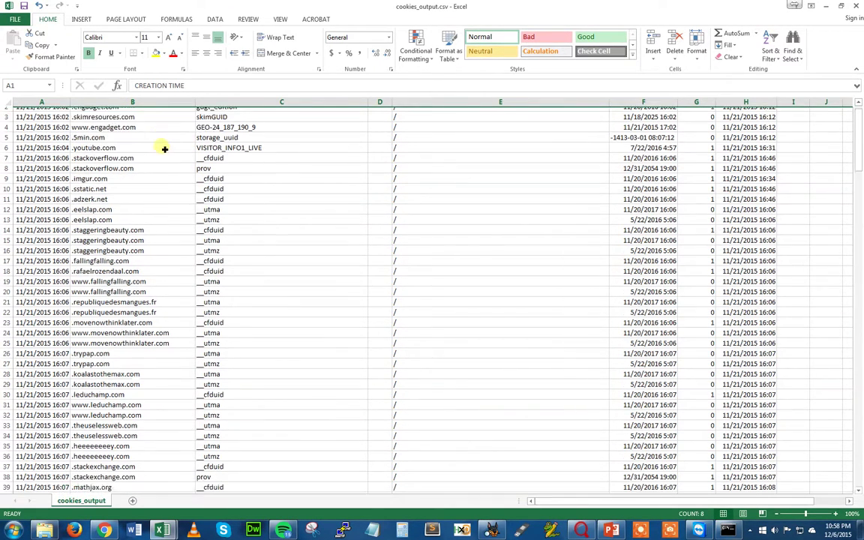
scroll(204, 163, "up", 1)
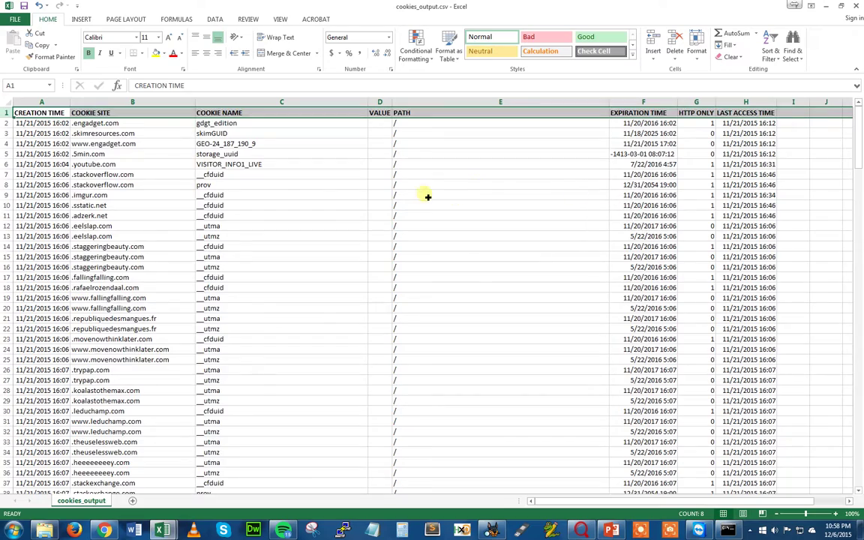
scroll(429, 192, "down", 13)
scroll(502, 237, "down", 6)
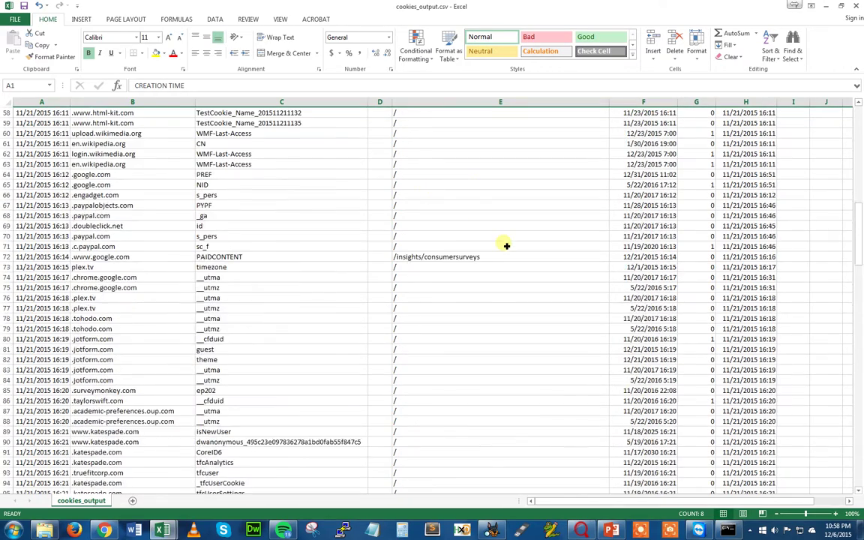
scroll(488, 275, "down", 10)
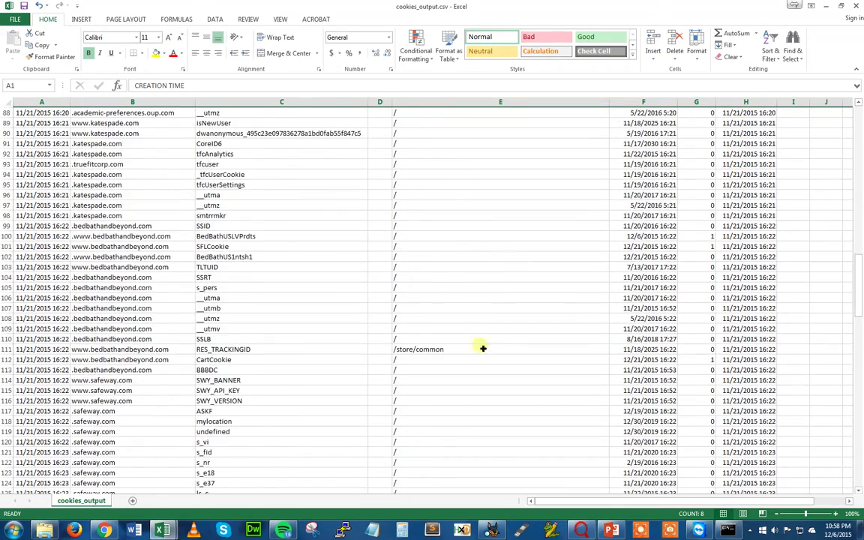
scroll(624, 318, "up", 13)
scroll(629, 306, "up", 17)
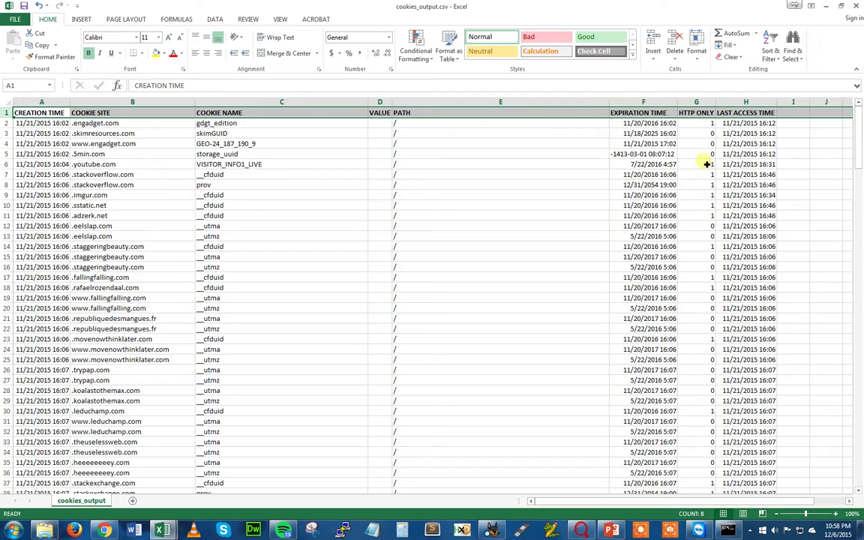
left_click(747, 236)
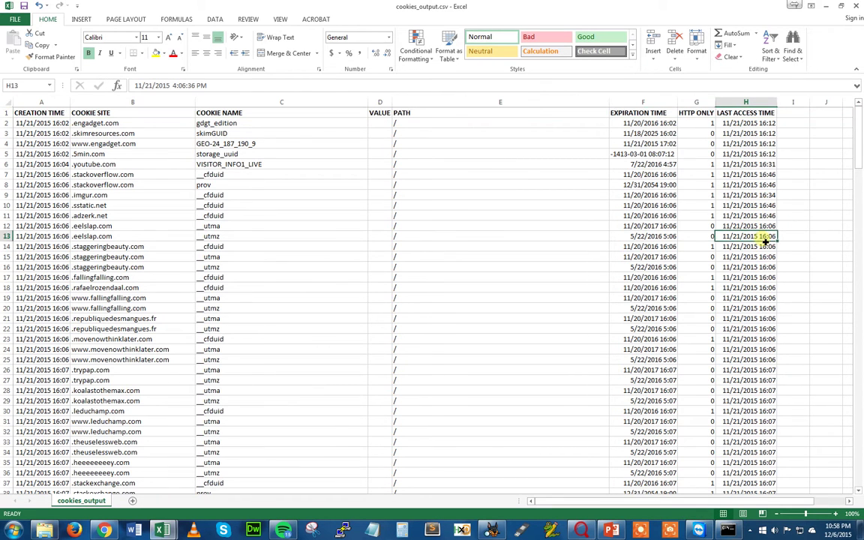
left_click(759, 267)
scroll(762, 278, "down", 8)
scroll(758, 270, "up", 8)
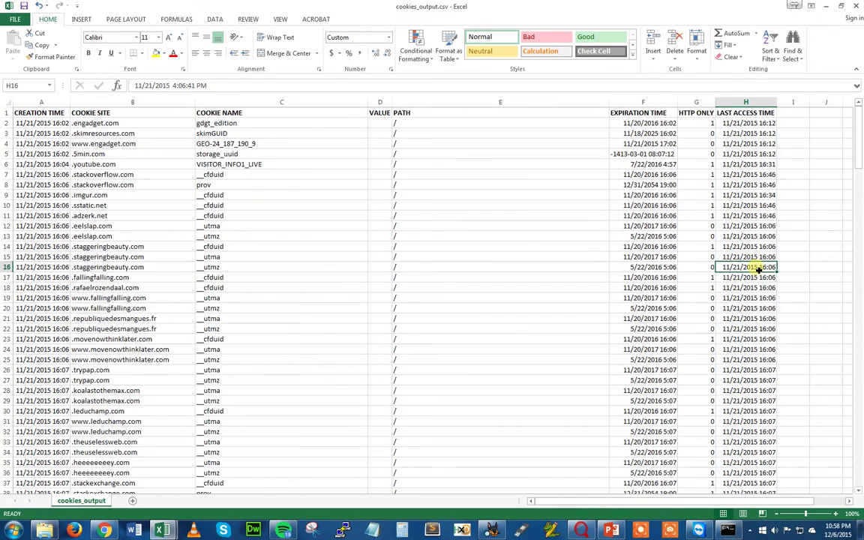
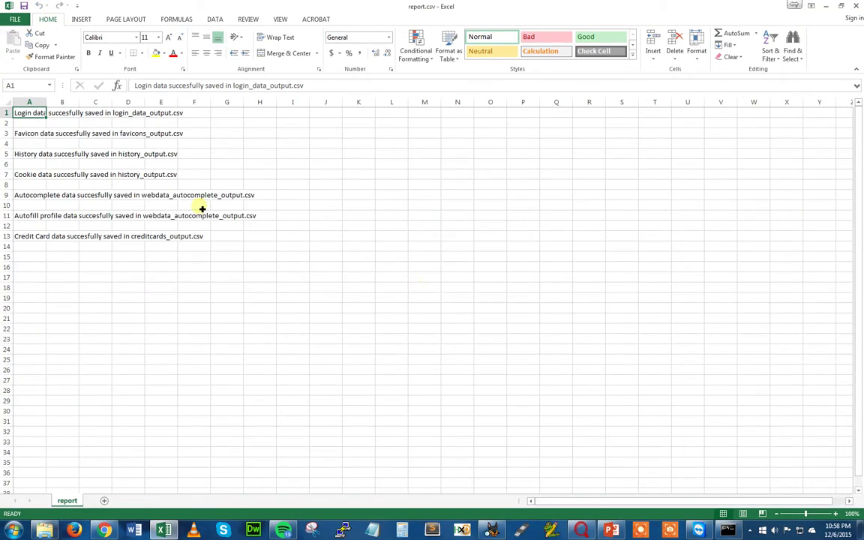
- Close report.csv and autofit all columns of login_data_output.csv to their contents in Excel
left_click(856, 6)
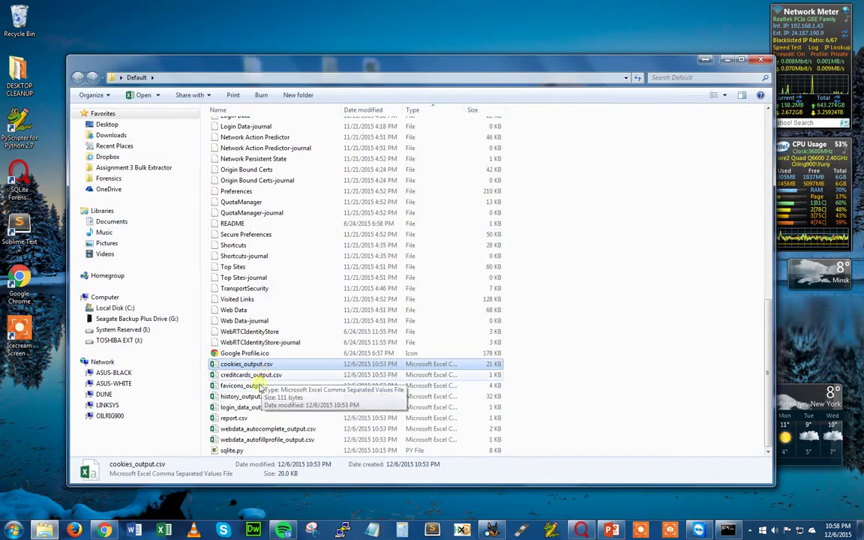
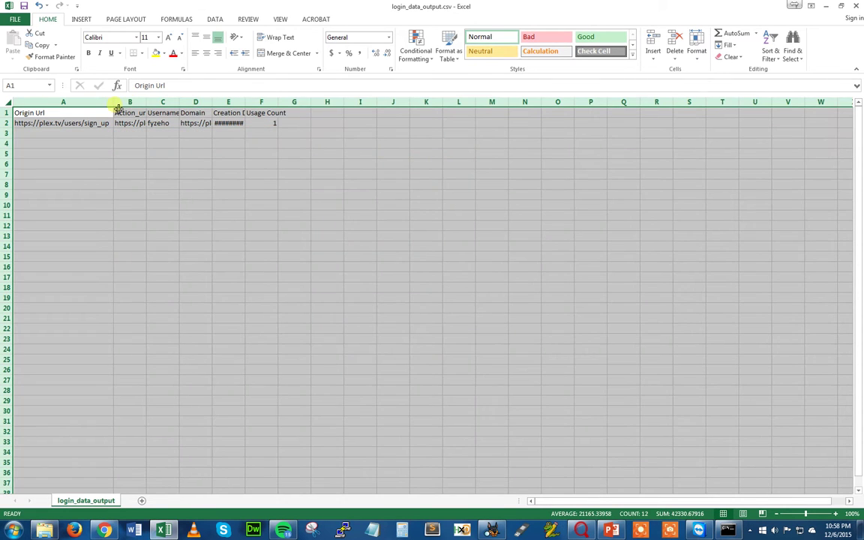
double_click(114, 102)
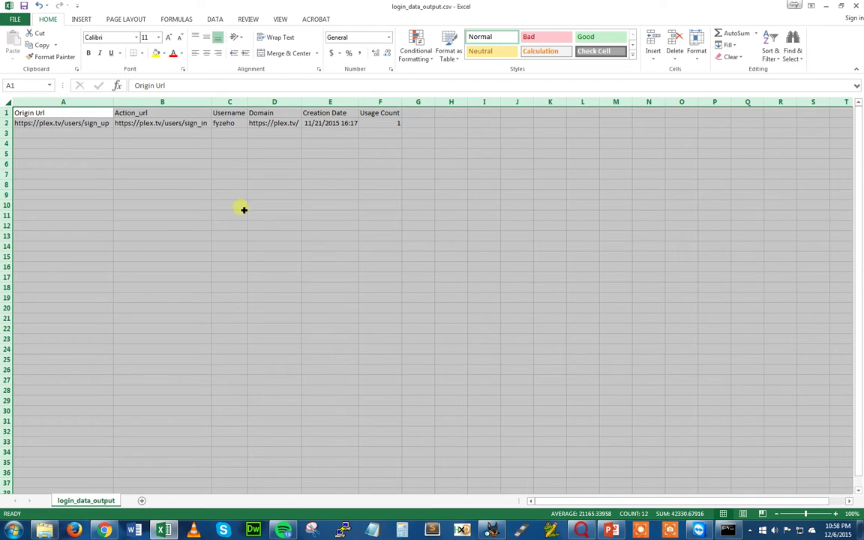
left_click(216, 154)
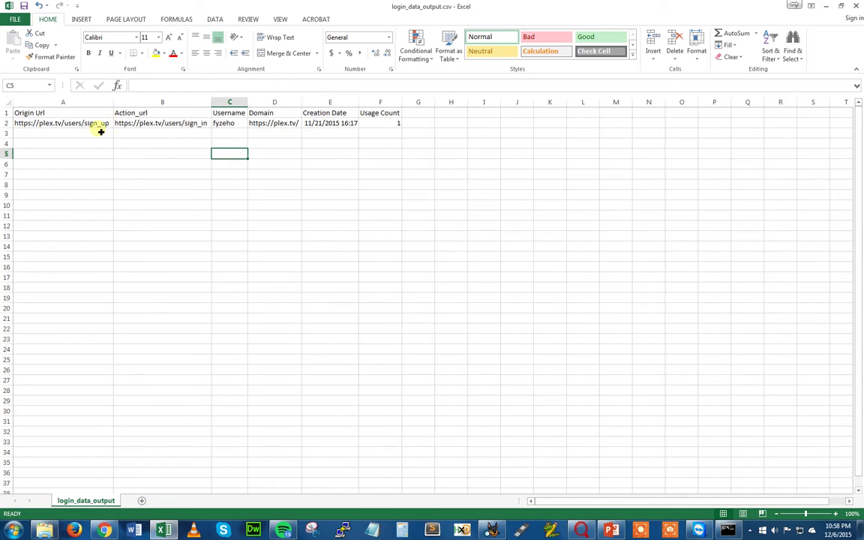
- Switch to Chrome to look at its main menu, and return to the login data in Excel
scroll(102, 186, "down", 16)
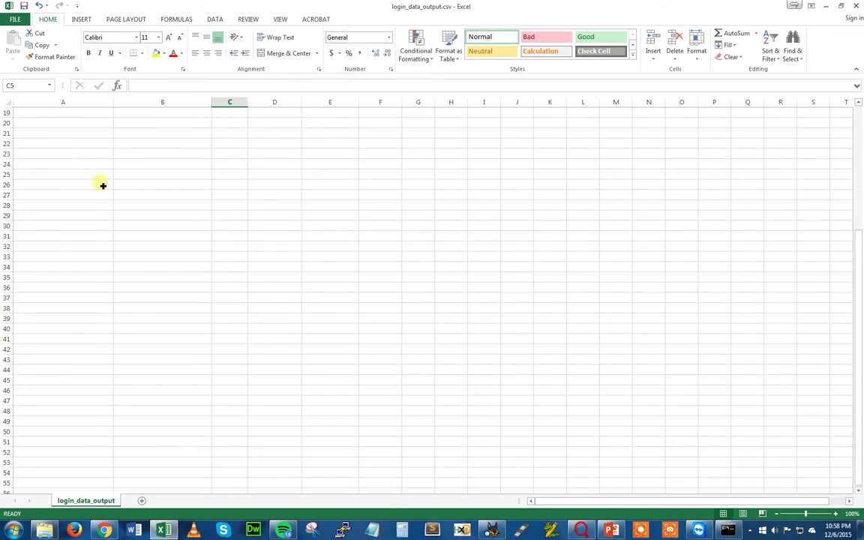
left_click(103, 530)
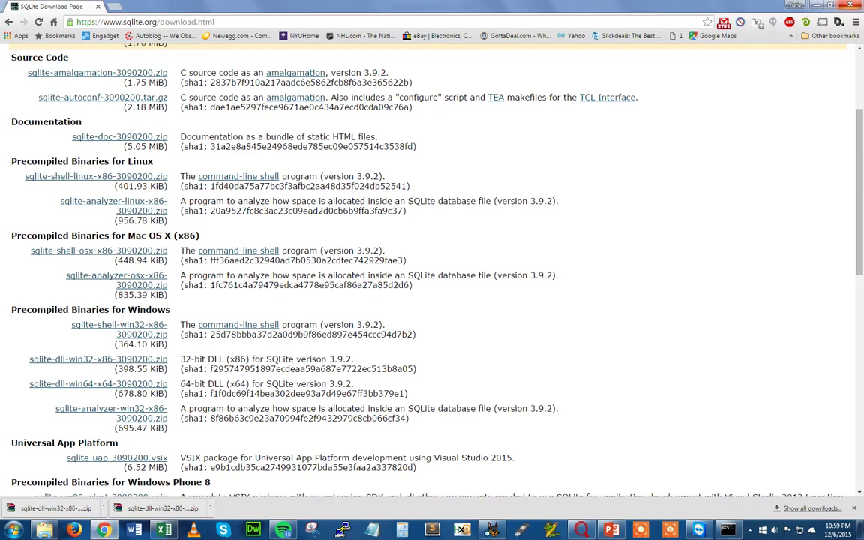
key("alt+f")
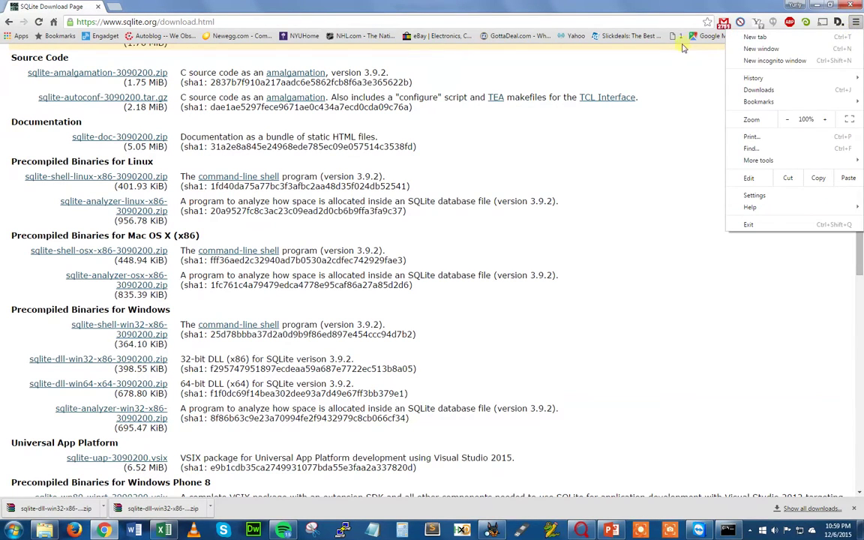
left_click(677, 96)
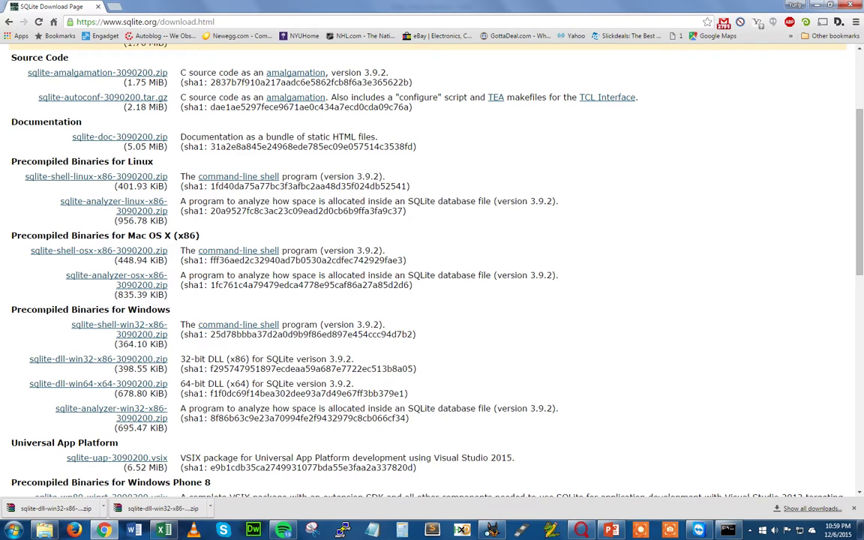
key("alt+Tab")
scroll(257, 183, "up", 13)
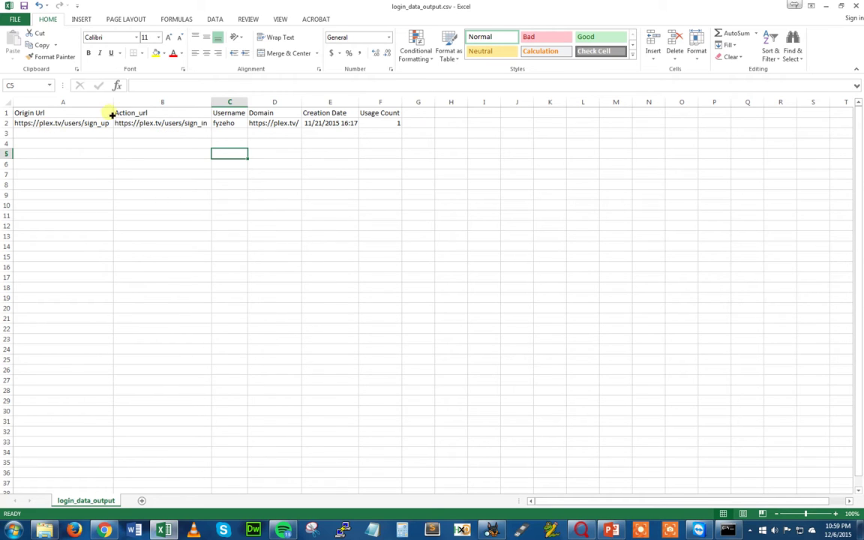
- Widen the Username, Domain and Creation Date columns of login_data_output.csv beyond their contents
left_click(176, 125)
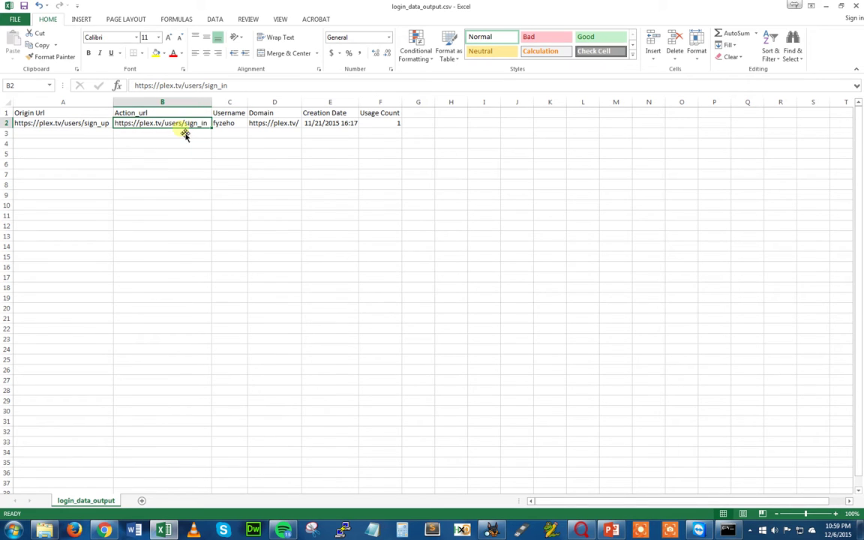
left_click_drag(248, 105, 264, 105)
left_click_drag(319, 105, 333, 105)
left_click_drag(391, 105, 421, 106)
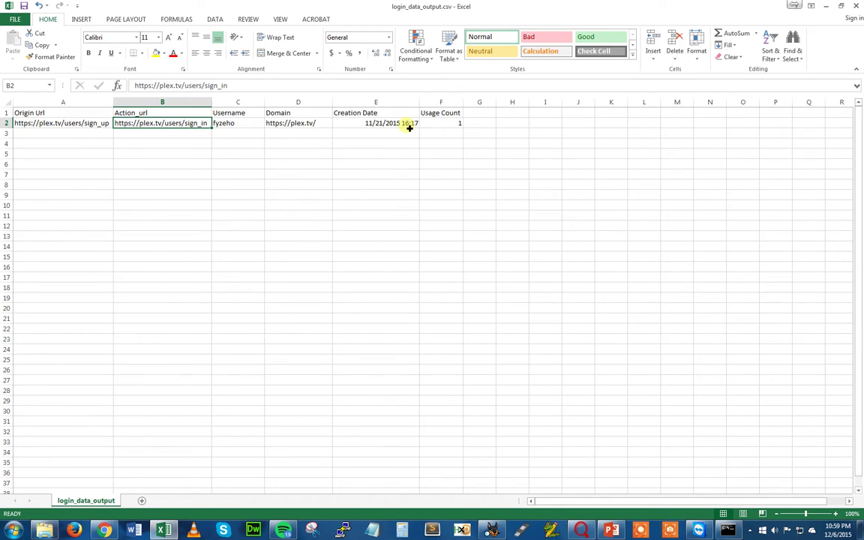
- Examine the username and domain of the stored login, and close login_data_output.csv without saving
left_click(251, 126)
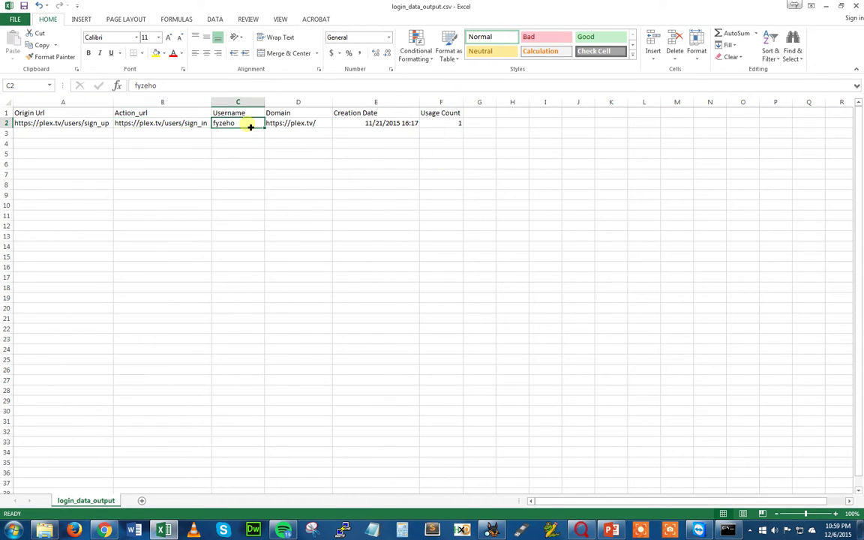
double_click(251, 126)
left_click(490, 125)
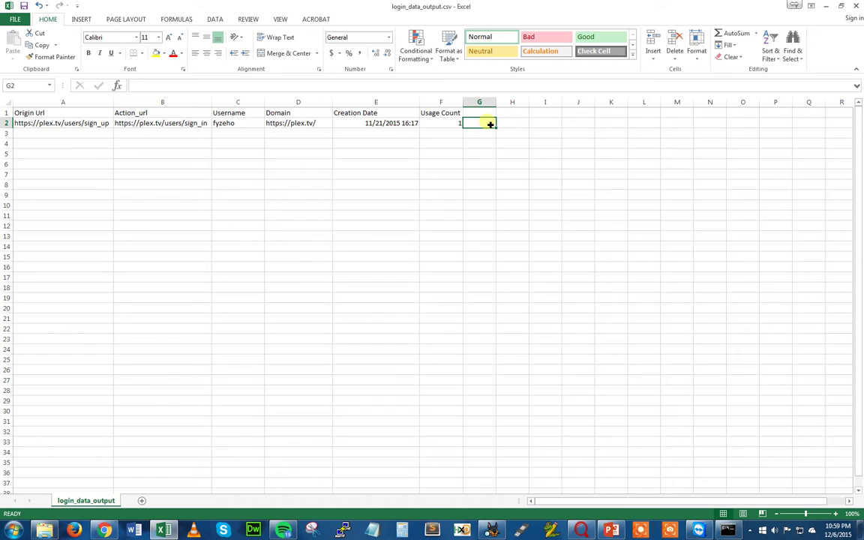
left_click(318, 126)
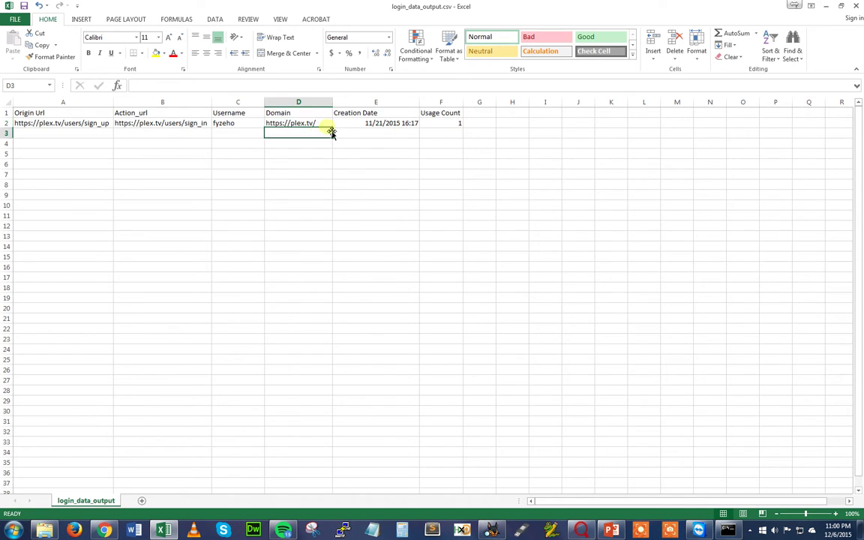
left_click_drag(244, 124, 242, 303)
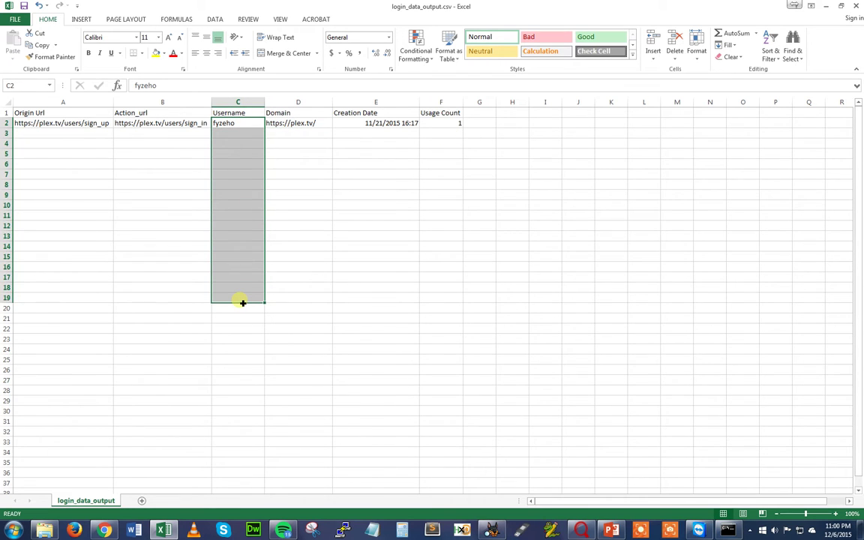
left_click(248, 126)
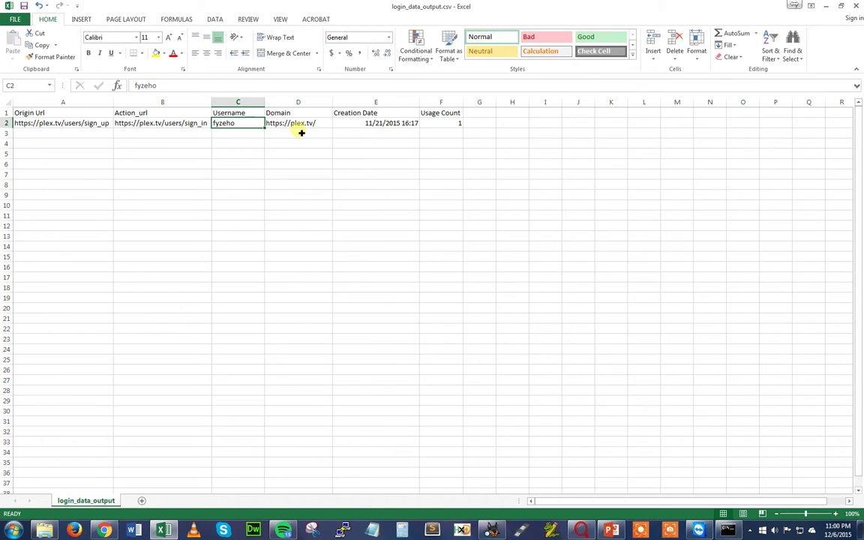
left_click(856, 5)
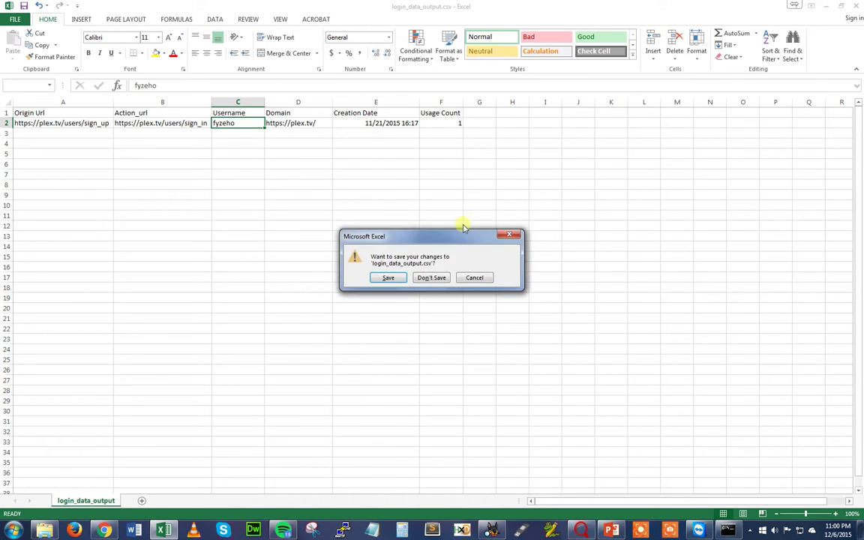
left_click(431, 278)
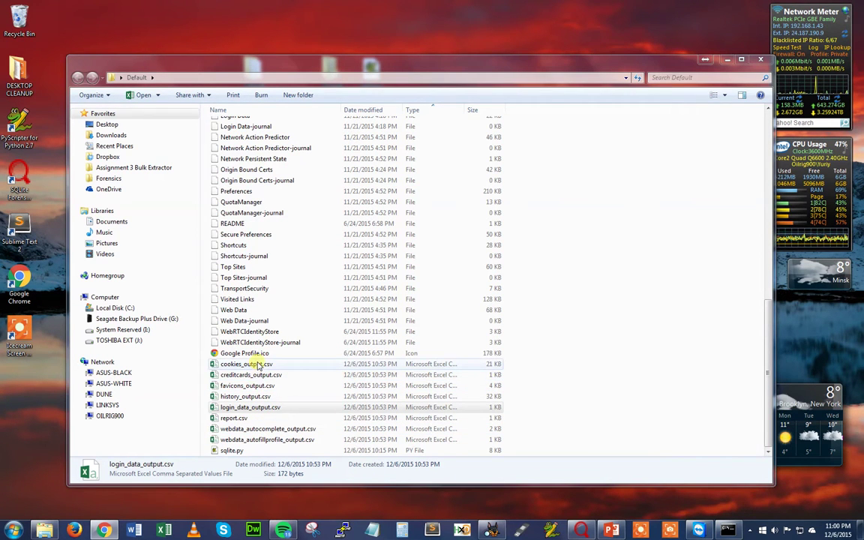
- Open favicons_output.csv in Excel and examine the favicon URLs down to the last entry in cell A127
left_click(253, 386)
double_click(252, 387)
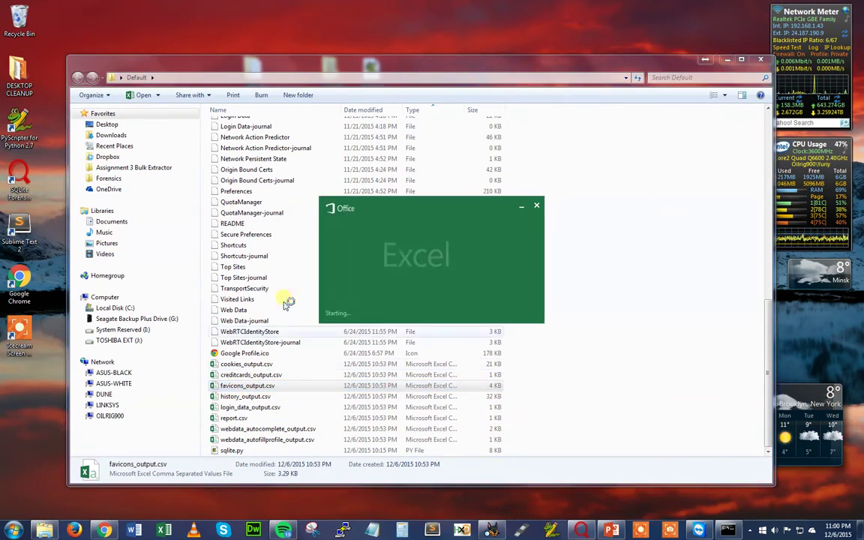
scroll(135, 253, "down", 6)
scroll(121, 321, "down", 20)
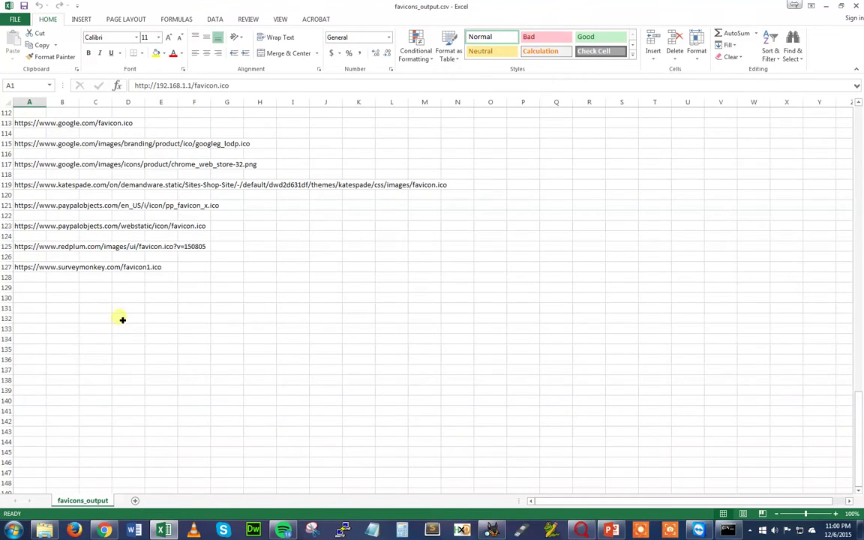
left_click(96, 269)
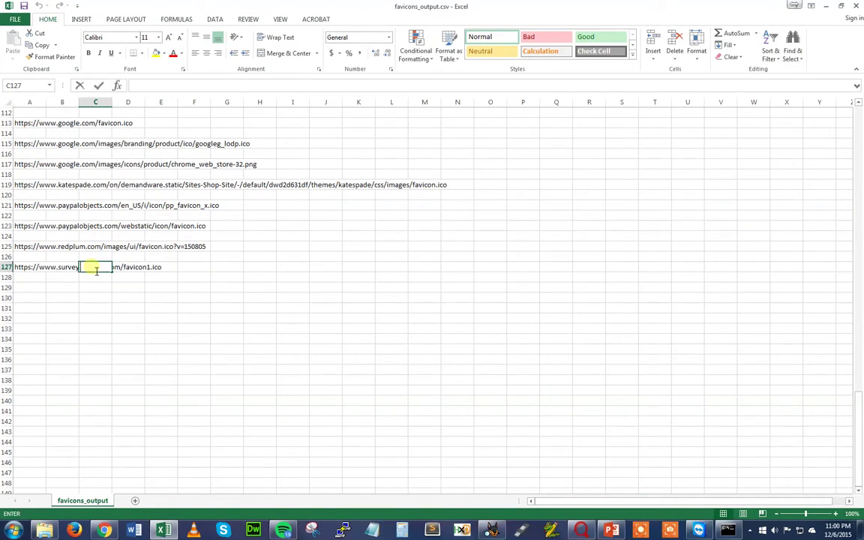
double_click(30, 272)
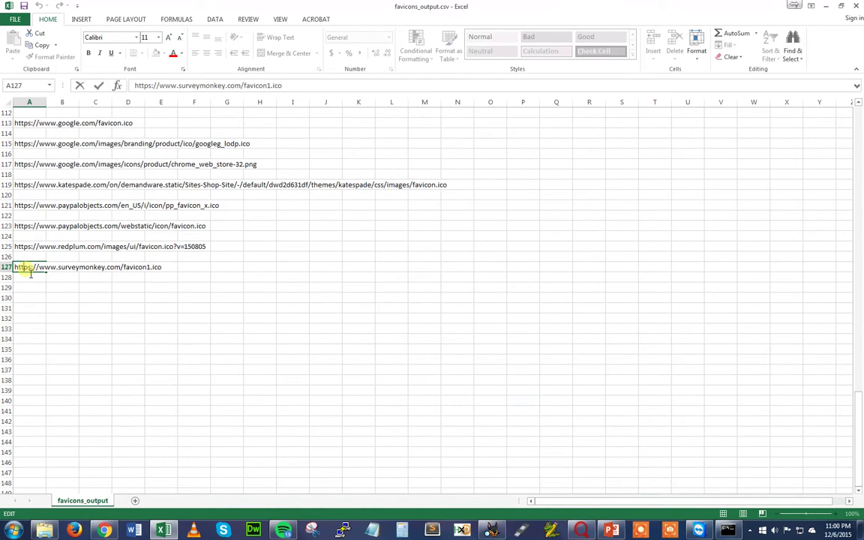
left_click_drag(24, 267, 274, 267)
left_click(166, 268)
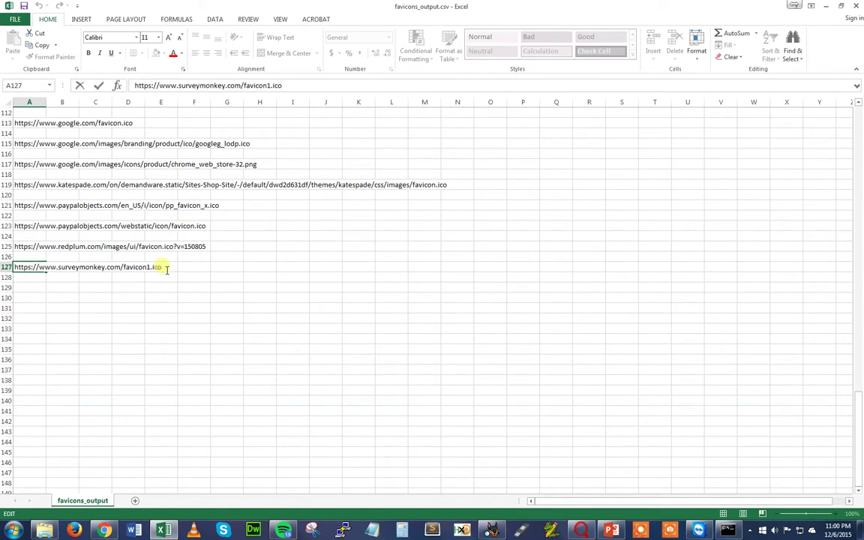
- Close favicons_output.csv without saving and open history_output.csv in Excel
left_click(858, 6)
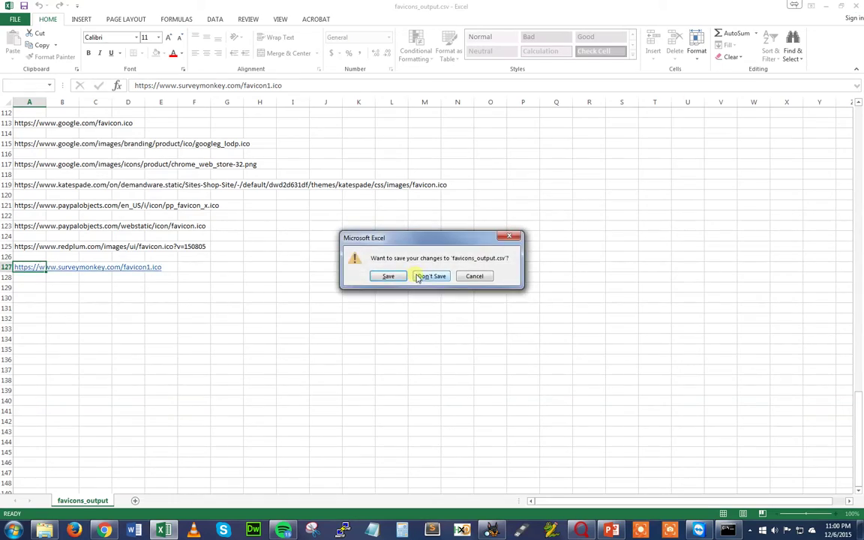
left_click(422, 276)
double_click(247, 396)
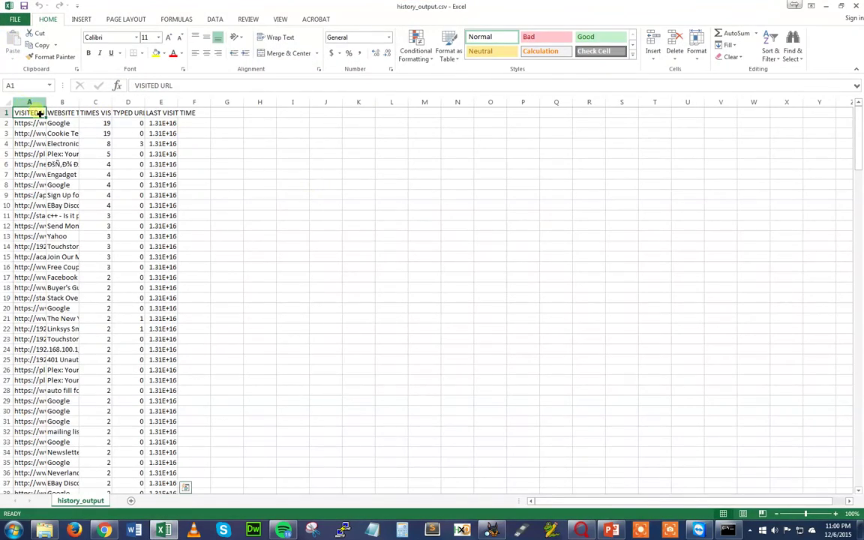
- Fit the Visited URL column of history_output.csv to its contents and examine the visited URLs
key("ctrl+shift+End")
double_click(46, 104)
scroll(182, 240, "up", 11)
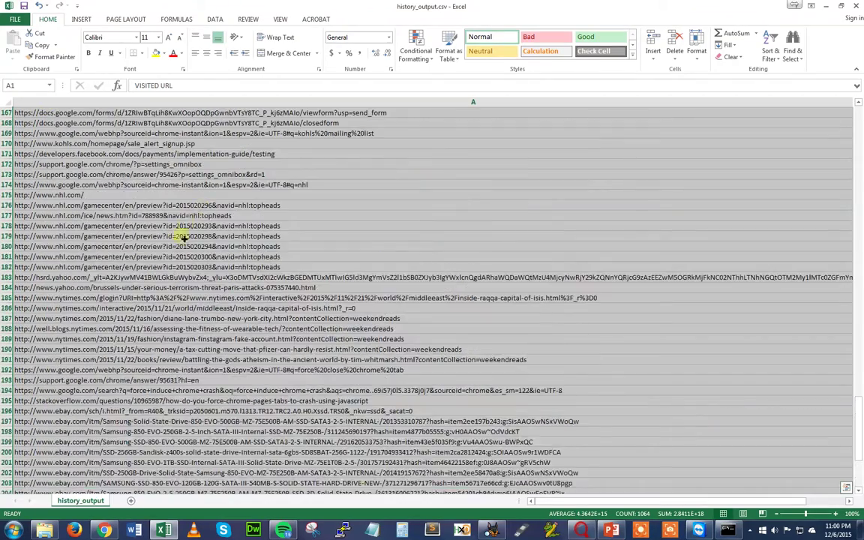
scroll(182, 246, "up", 15)
left_click_drag(860, 217, 860, 122)
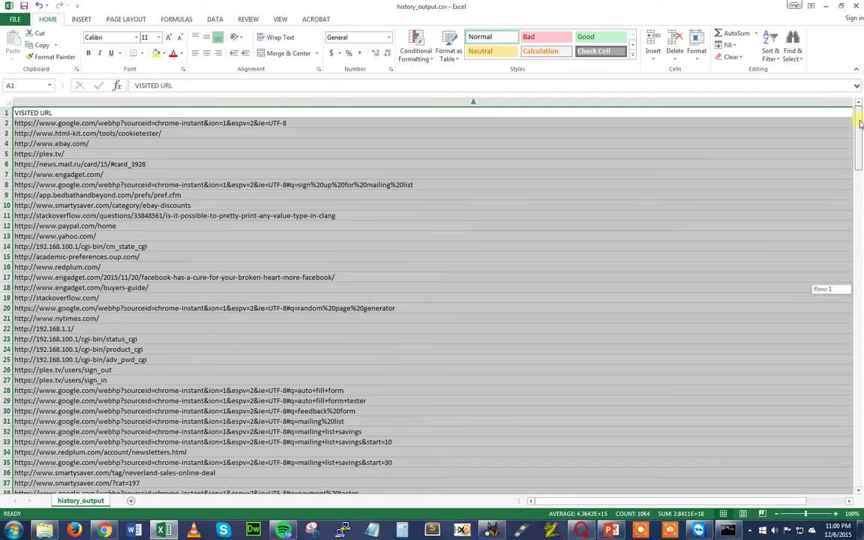
scroll(345, 383, "down", 16)
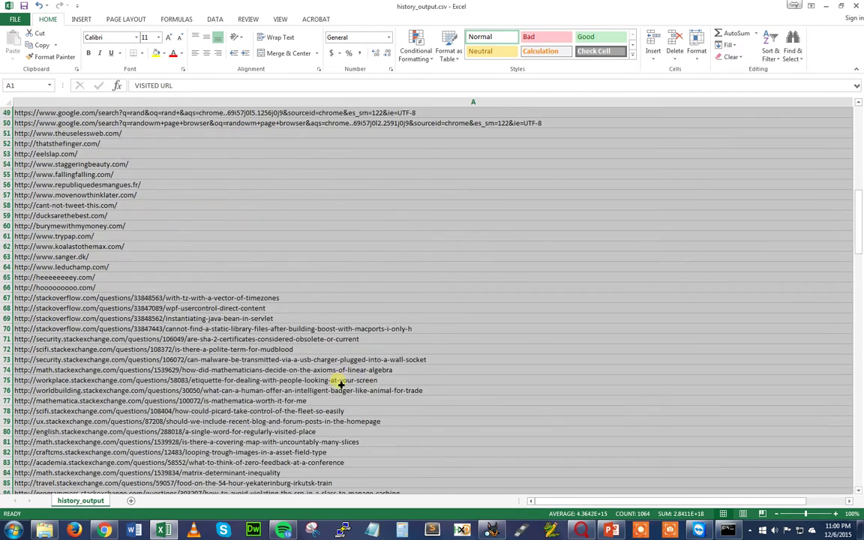
scroll(340, 382, "up", 16)
- Widen the Website Title, Times Visited and Typed URL Count columns of history_output.csv until their headings are fully readable
left_click_drag(668, 501, 702, 497)
left_click_drag(585, 497, 608, 497)
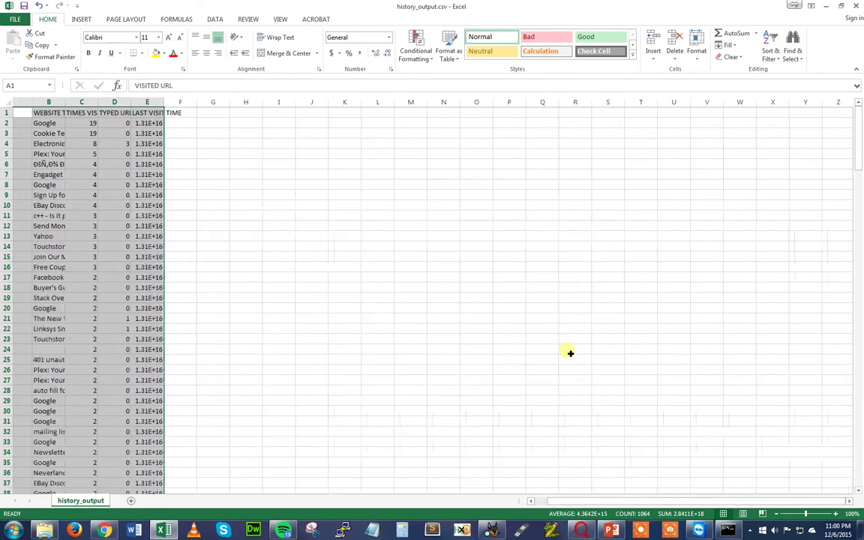
left_click_drag(45, 102, 201, 103)
left_click_drag(276, 104, 408, 105)
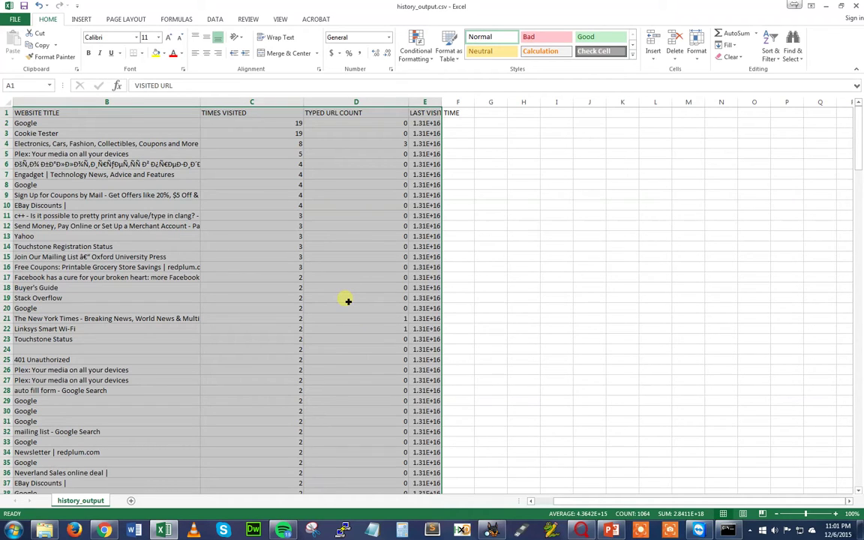
- Examine the website titles, including the garbled one in B6, and widen the Last Visit Time column beyond its heading
left_click(133, 164)
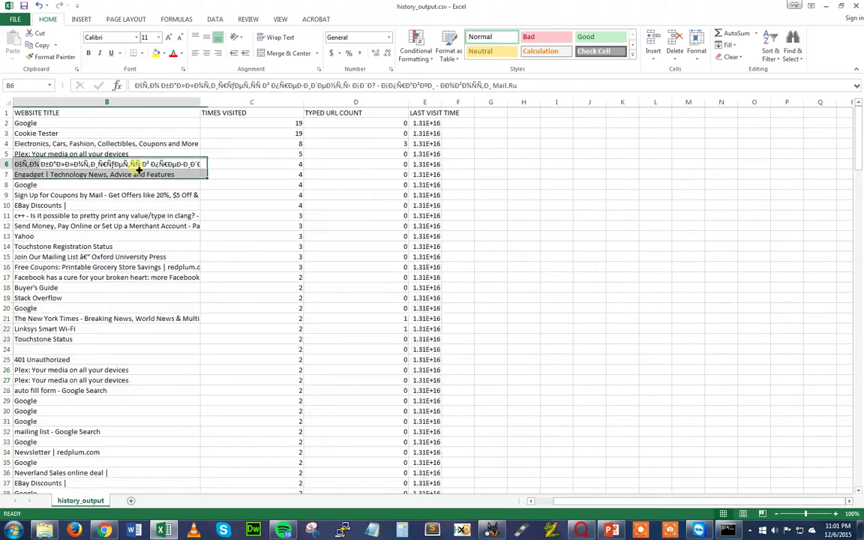
scroll(45, 195, "down", 5)
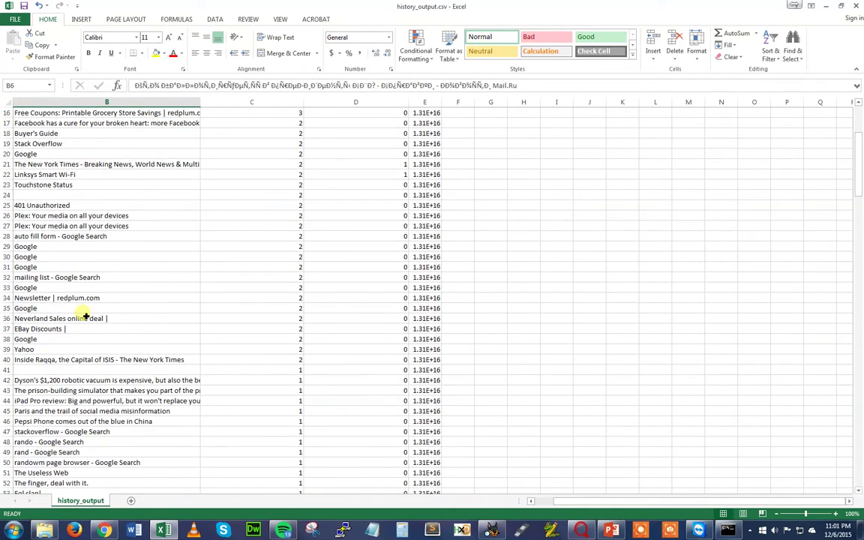
scroll(75, 225, "up", 5)
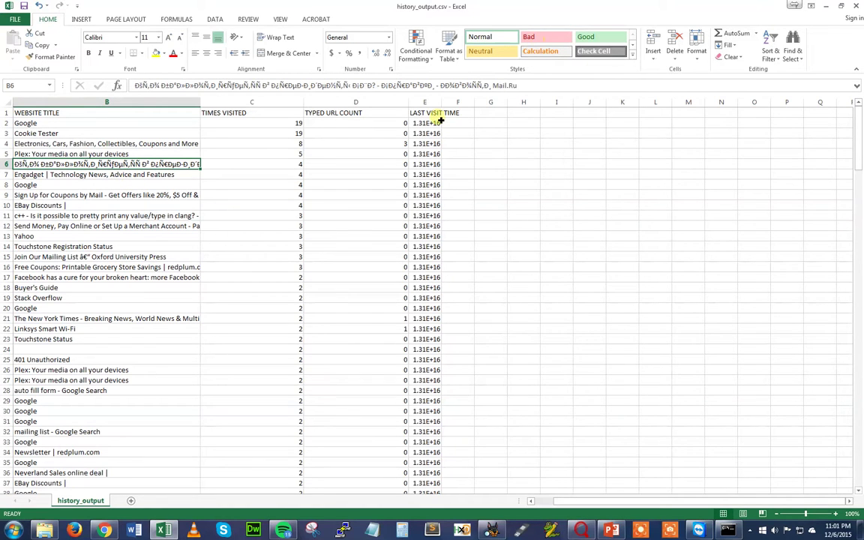
left_click_drag(442, 102, 504, 109)
scroll(309, 139, "down", 5)
scroll(307, 155, "up", 5)
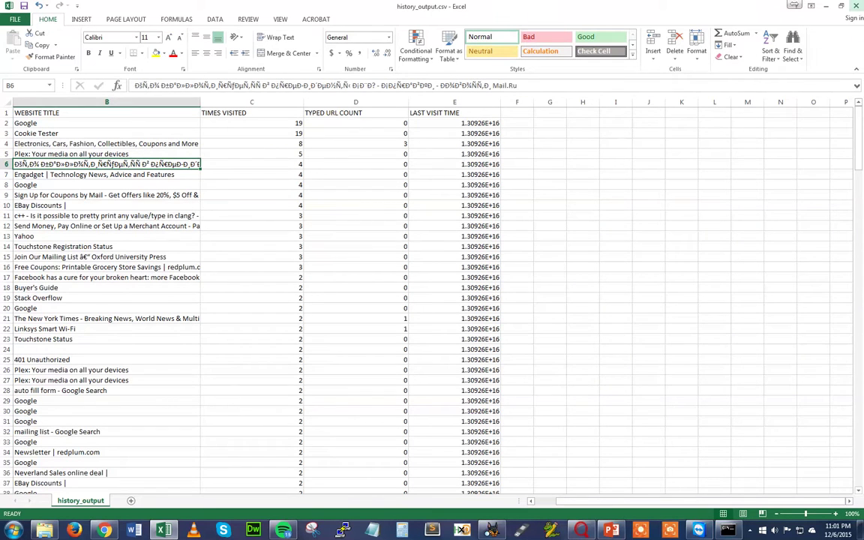
- Close history_output.csv without saving and open creditcards_output.csv in Excel
key("alt+F4")
left_click(432, 276)
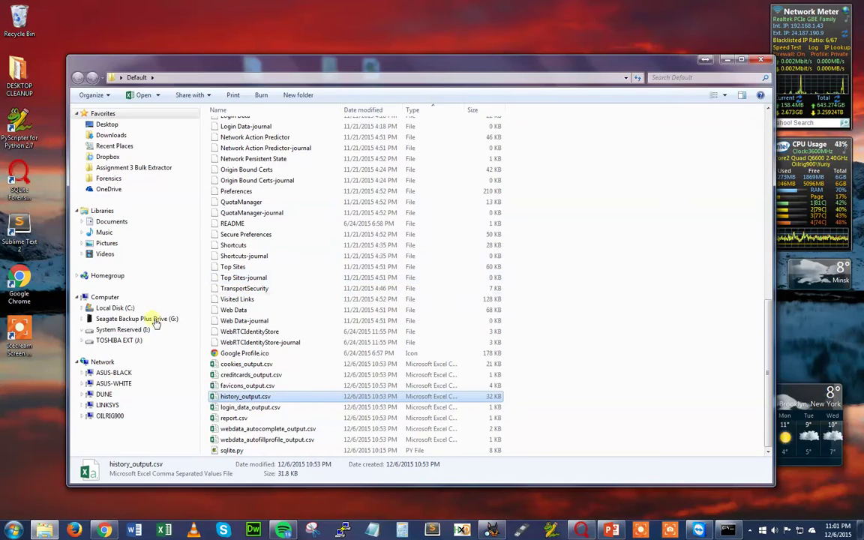
double_click(255, 375)
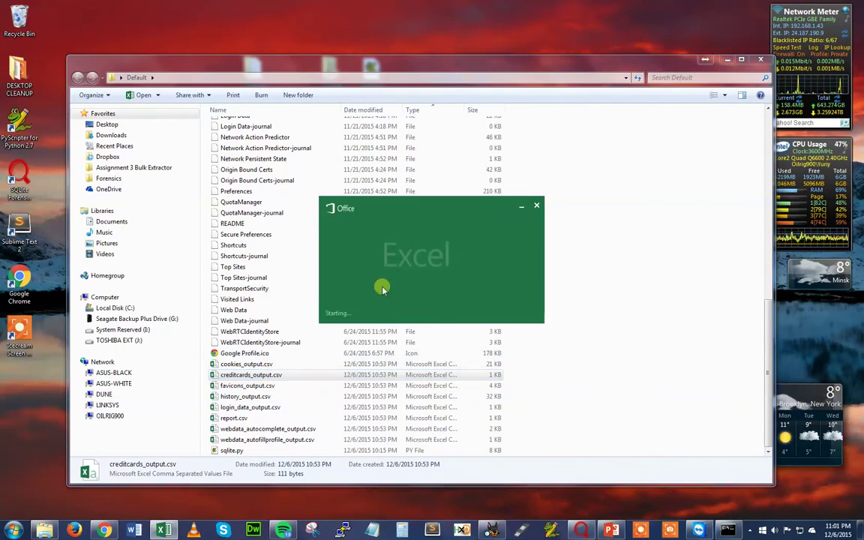
left_click(163, 530)
- Widen the Card Name through Use Date columns of creditcards_output.csv and examine the use date, user count and expiration year entries
left_click_drag(48, 105, 419, 106)
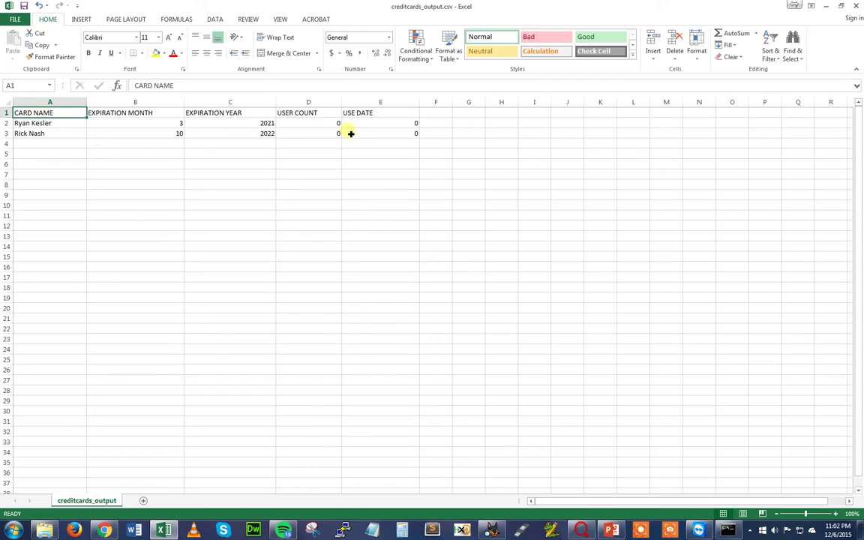
left_click(413, 130)
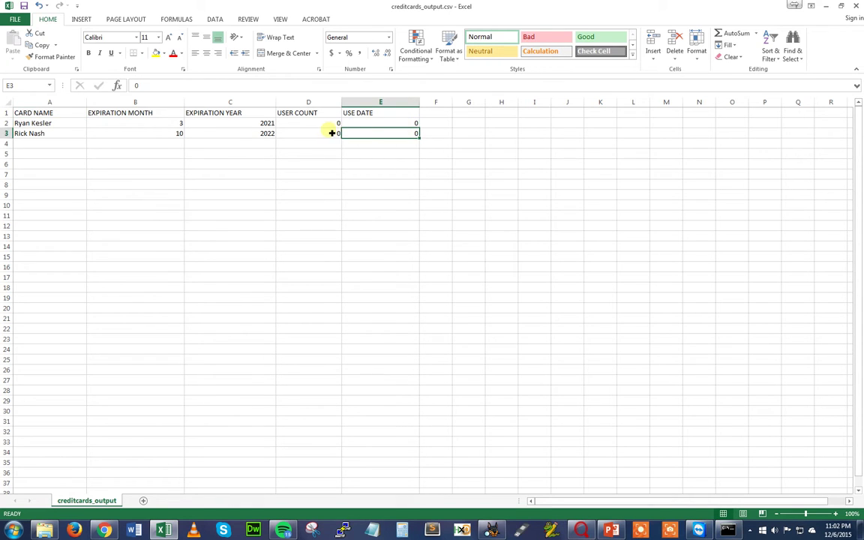
left_click(309, 135)
left_click(268, 137)
double_click(268, 135)
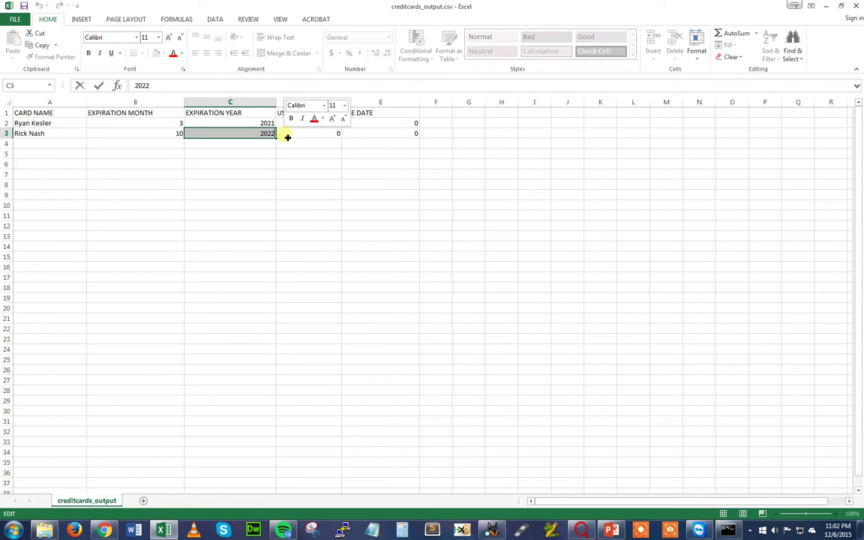
left_click(265, 124)
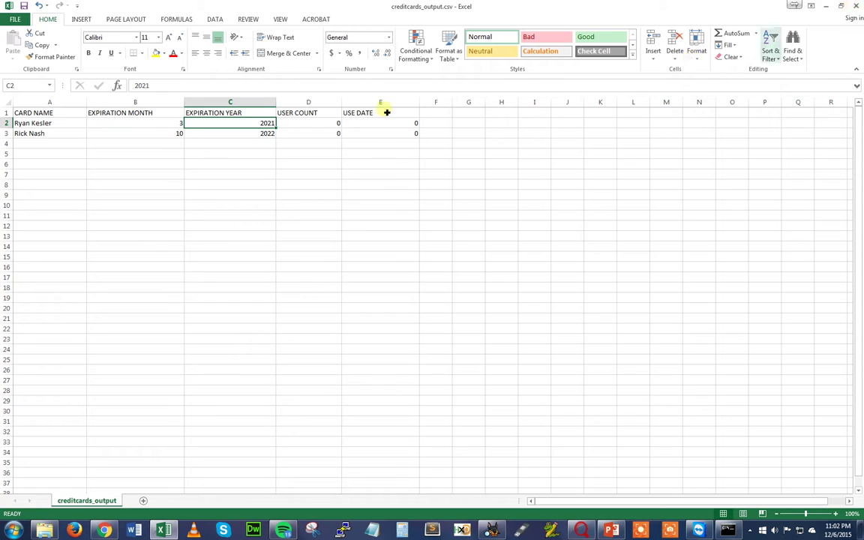
- Examine the expiration month and expiration year of both stored cards in B2:C3
left_click(270, 133)
left_click(263, 125)
left_click(266, 133)
left_click(203, 124)
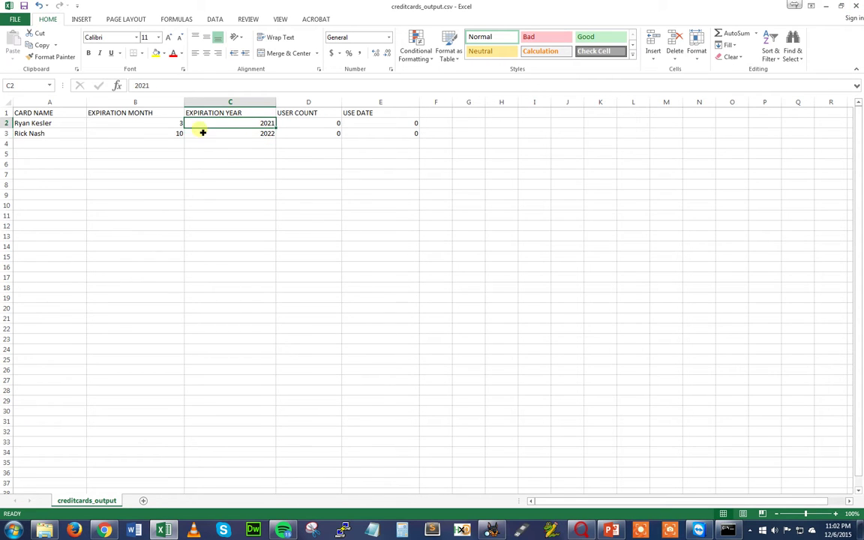
left_click(180, 133)
left_click(177, 123)
left_click(228, 125)
left_click(194, 133)
left_click(181, 125)
left_click(181, 132)
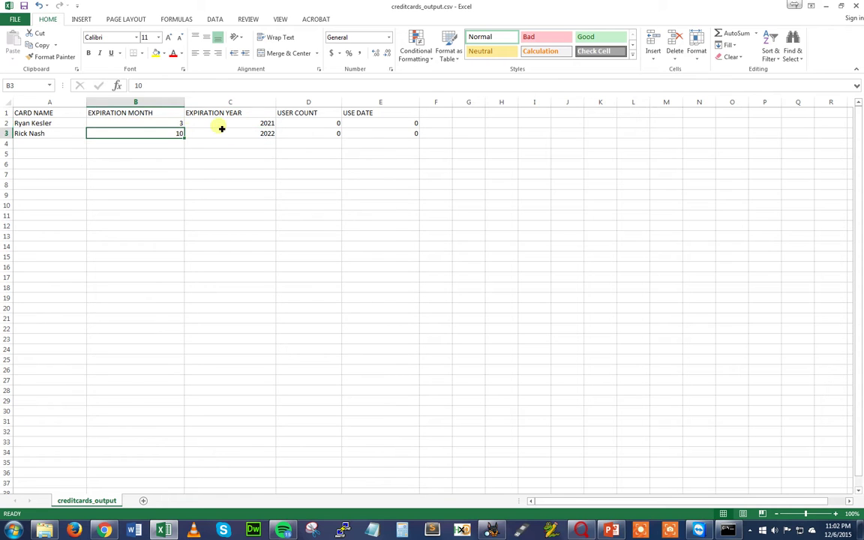
left_click(222, 125)
left_click(218, 134)
left_click(180, 125)
left_click(177, 133)
left_click(237, 126)
left_click(247, 136)
left_click(177, 123)
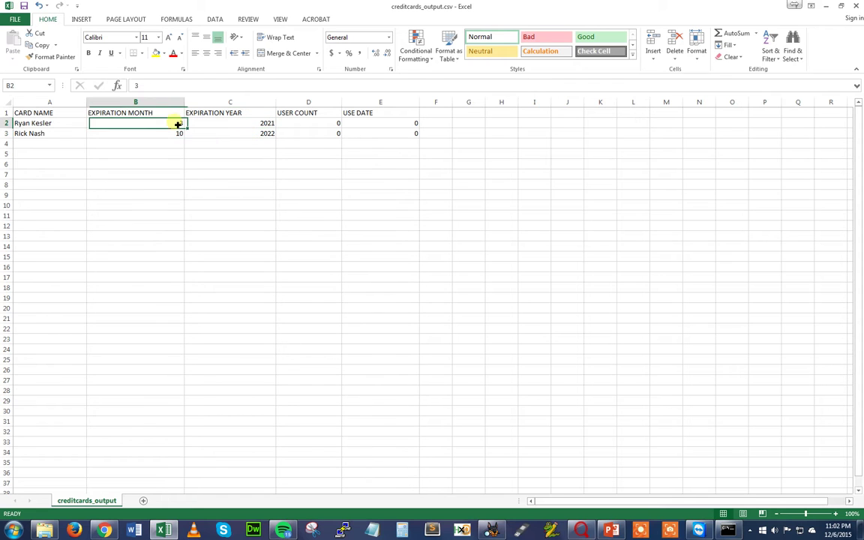
left_click(257, 126)
left_click(218, 135)
left_click(175, 134)
left_click(183, 125)
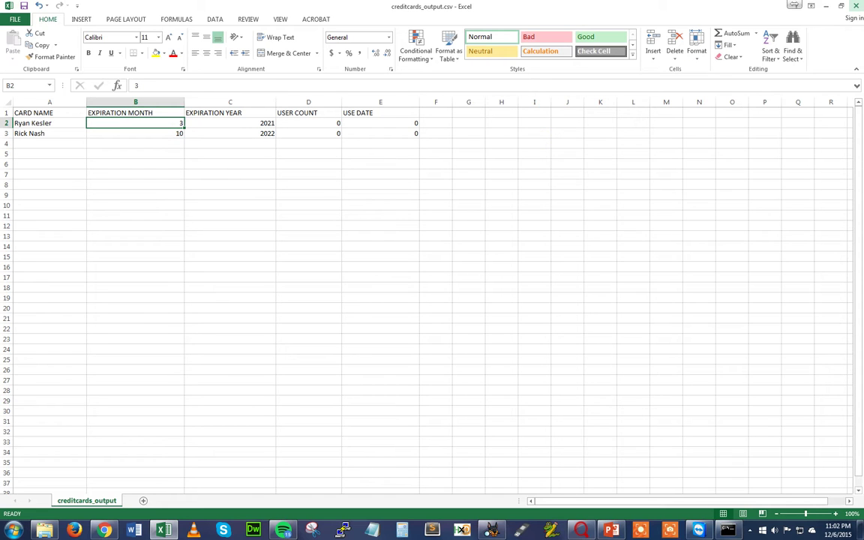
- Close creditcards_output.csv without saving and open webdata_autocomplete_output.csv in Excel
left_click(856, 6)
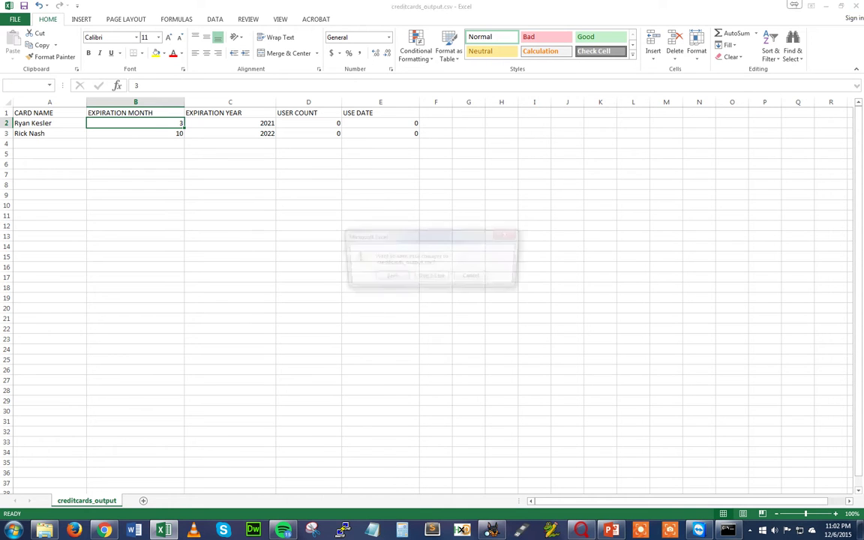
left_click(434, 279)
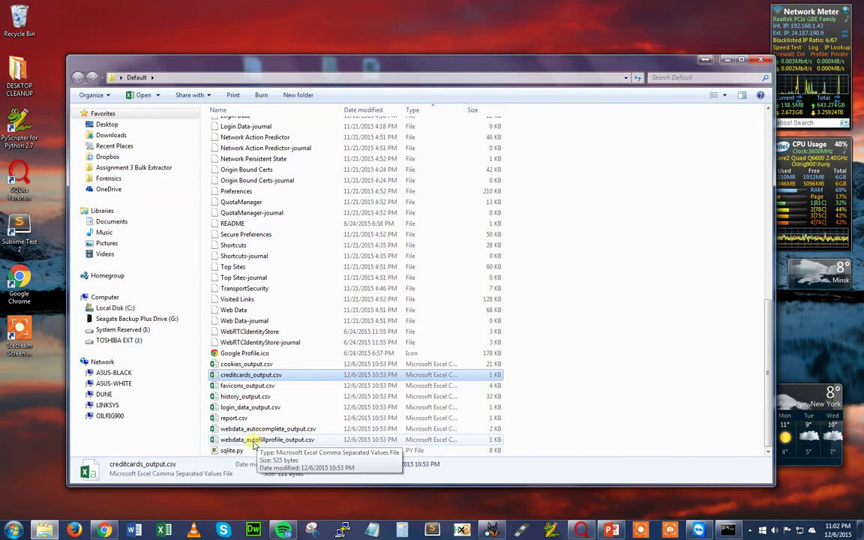
double_click(268, 429)
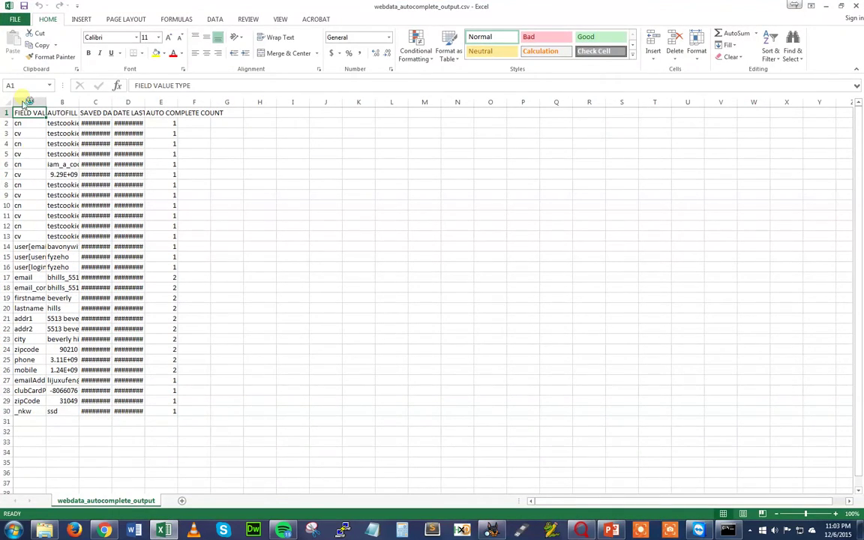
- Fit all columns of webdata_autocomplete_output.csv to their contents
key("ctrl+a")
left_click_drag(46, 105, 80, 105)
key("ctrl+a")
double_click(78, 103)
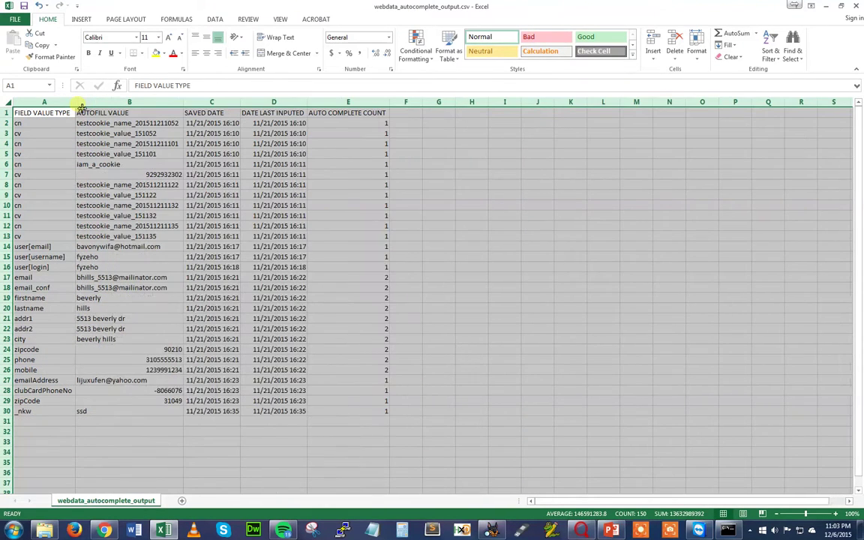
- Examine the field value types and their autofill values, from the cn and cv test cookie rows down to addr1 in A21
left_click(46, 129)
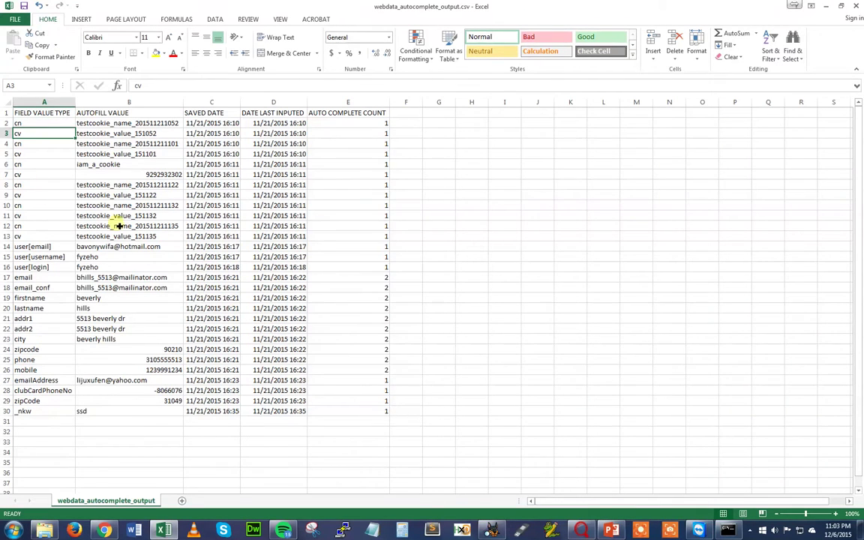
left_click(38, 125)
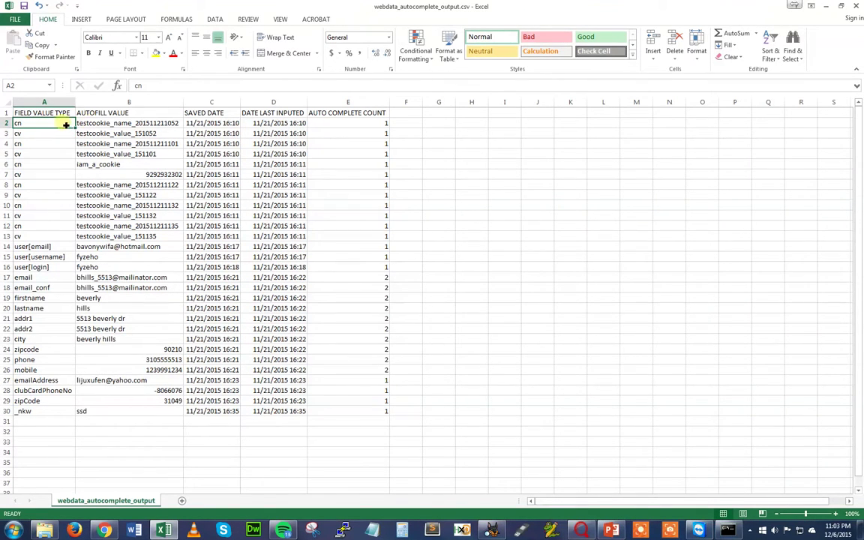
left_click(43, 132)
left_click(122, 135)
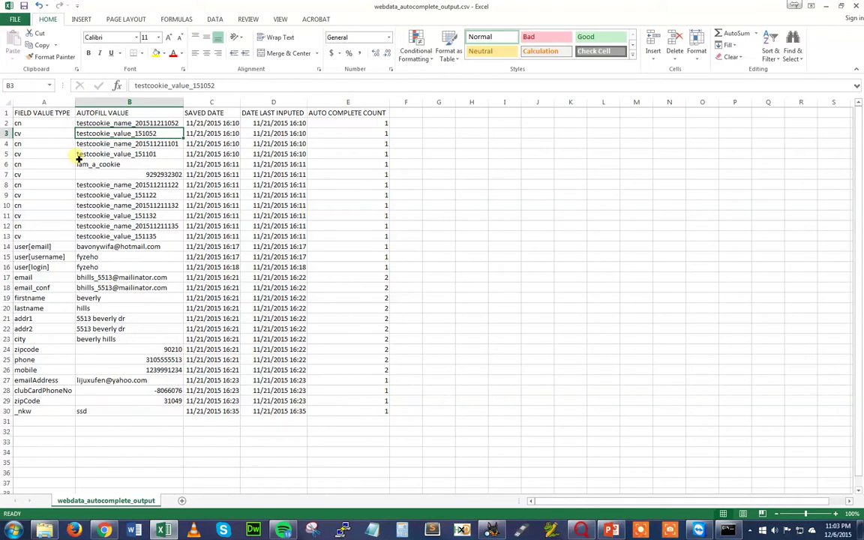
left_click(57, 143)
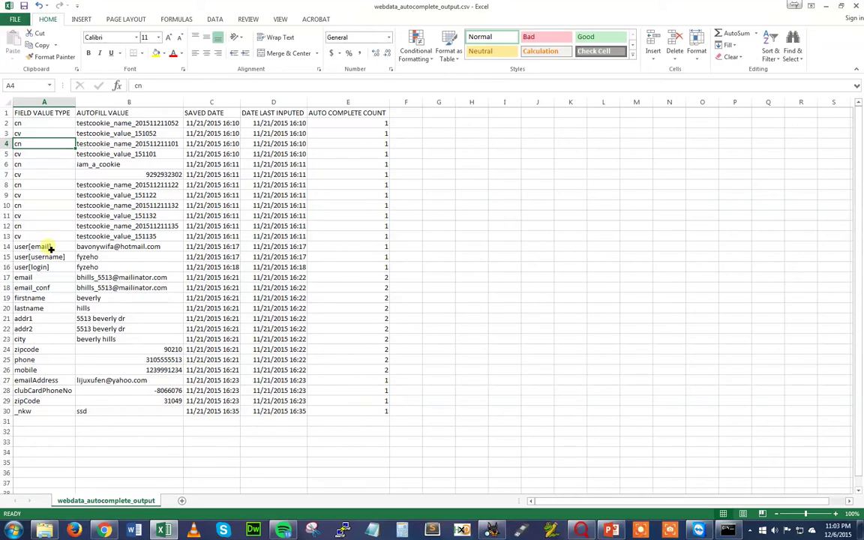
left_click(66, 319)
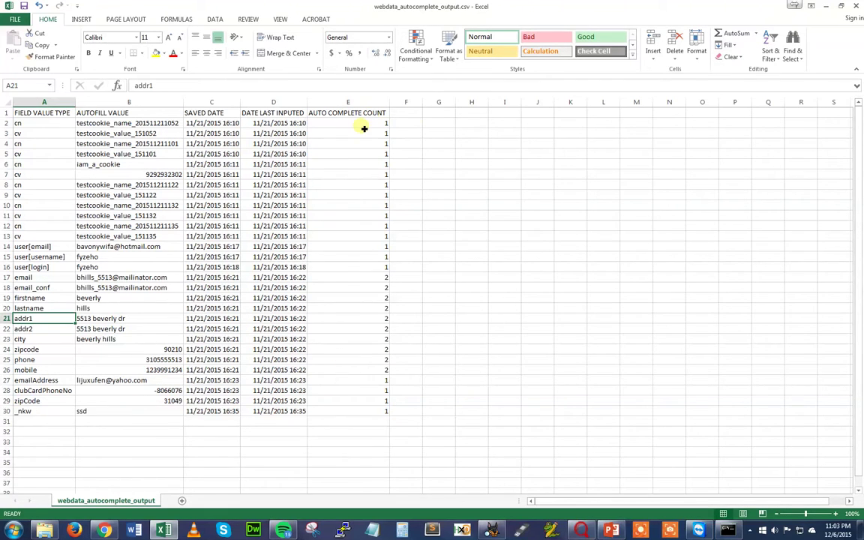
- Examine the Auto Complete Count values in E2:E30, particularly those of the lastname and email rows
left_click_drag(377, 127, 372, 415)
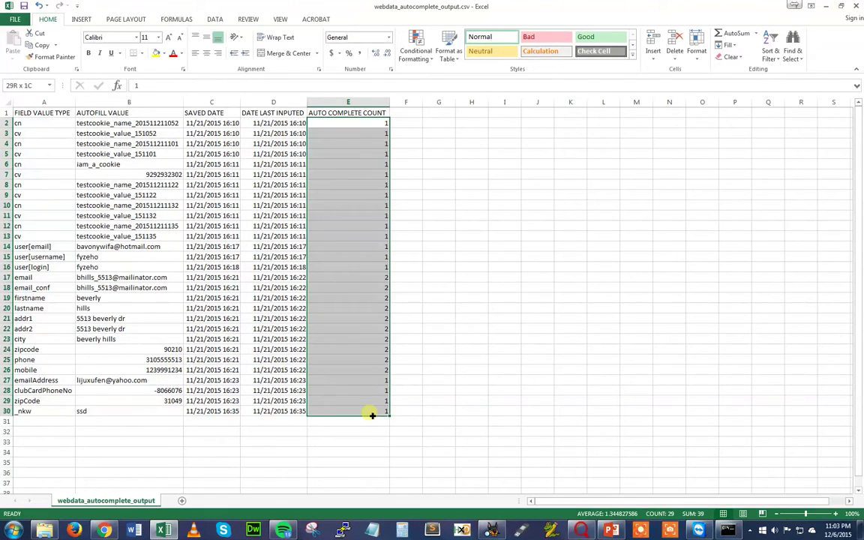
left_click(368, 307)
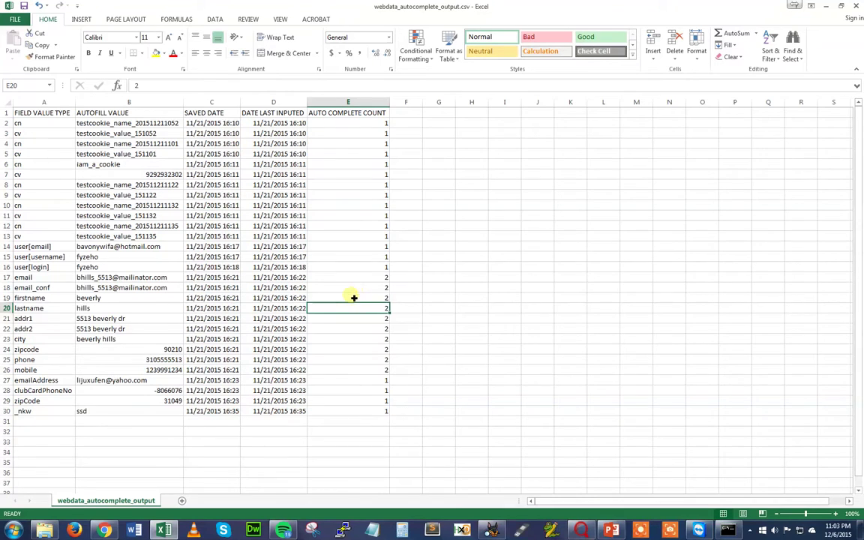
left_click(362, 276)
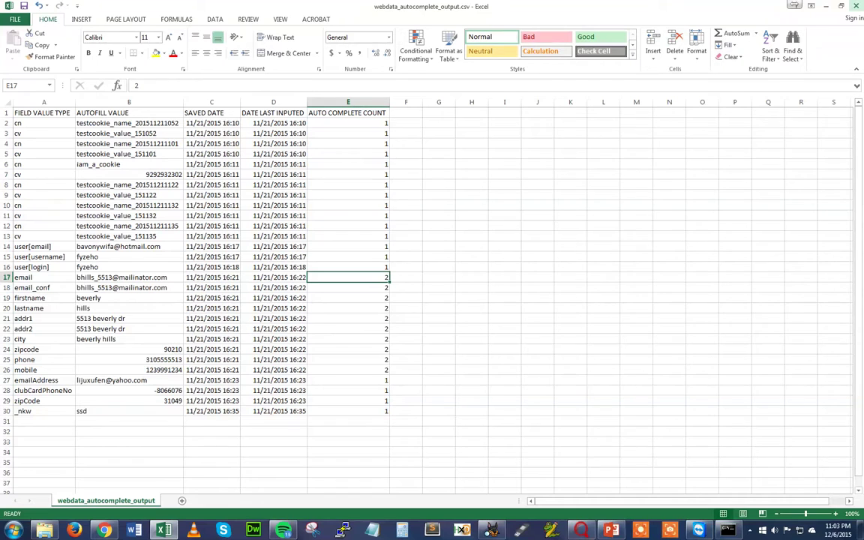
- Close webdata_autocomplete_output.csv without saving and open webdata_autofillprofile_output.csv in Excel
key("alt+F4")
left_click(428, 276)
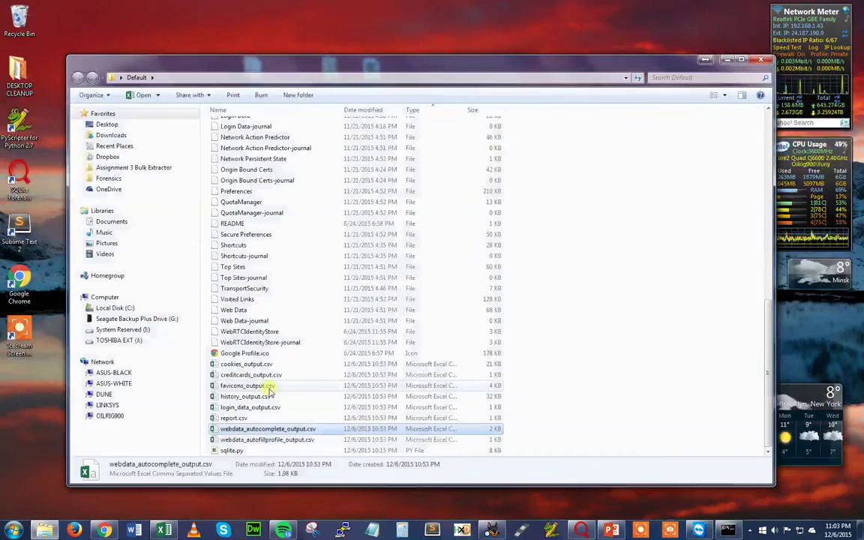
left_click(290, 441)
double_click(290, 444)
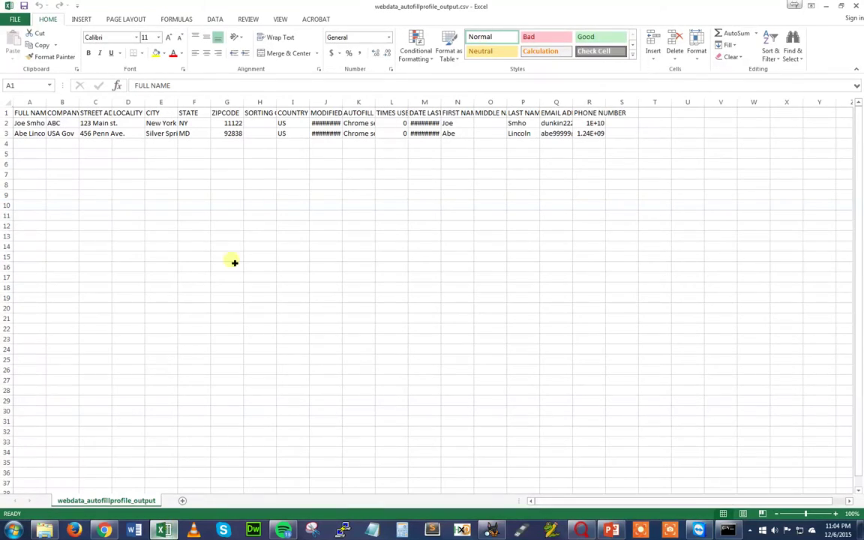
- Fit all columns of webdata_autofillprofile_output.csv to their contents
key("ctrl+a")
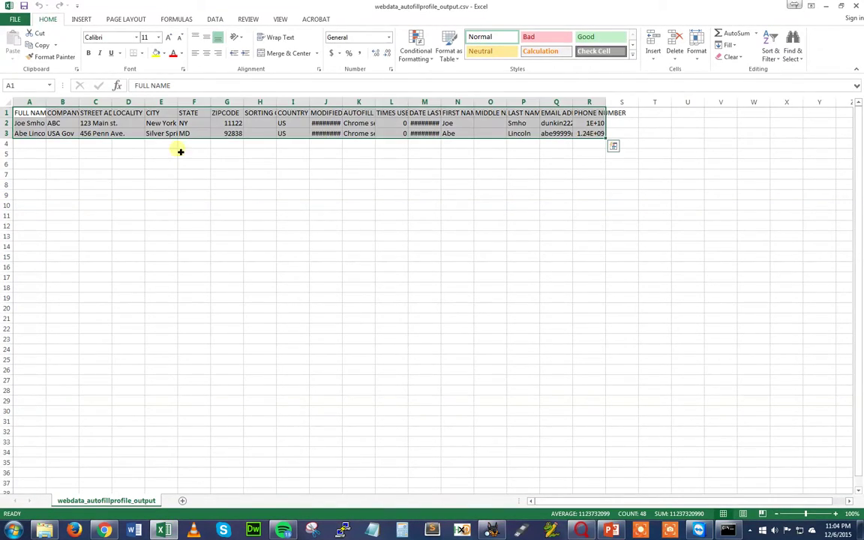
key("ctrl+a")
double_click(46, 102)
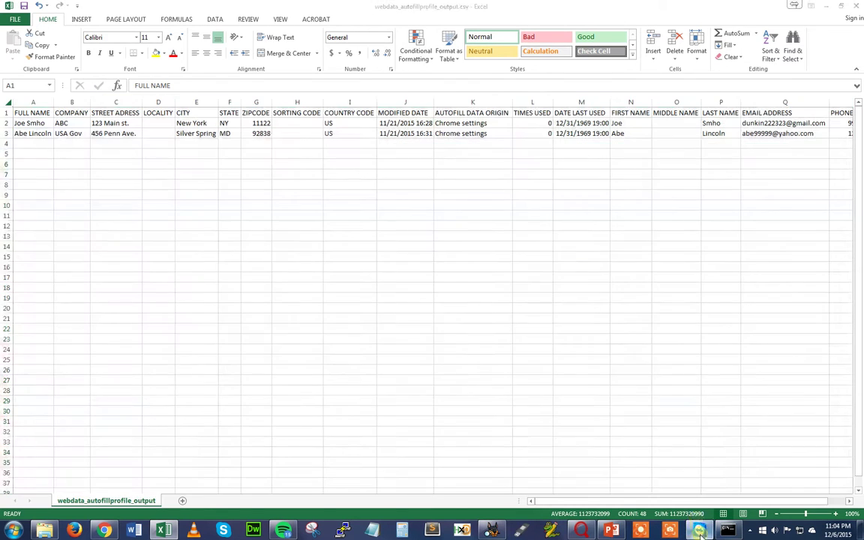
- Switch to the TeamViewer remote session and, in its Chrome window, close the developer tools, the Plex sign-in tab and the Settings tab
left_click(698, 530)
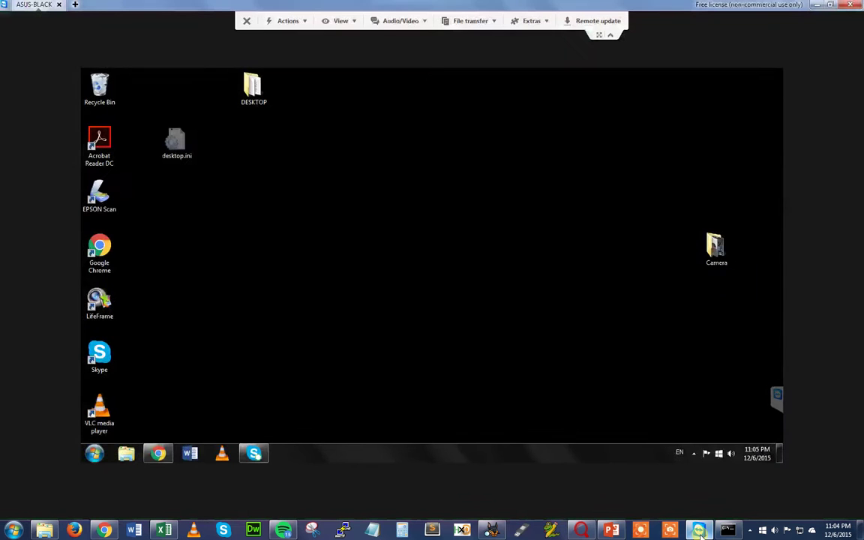
left_click(158, 453)
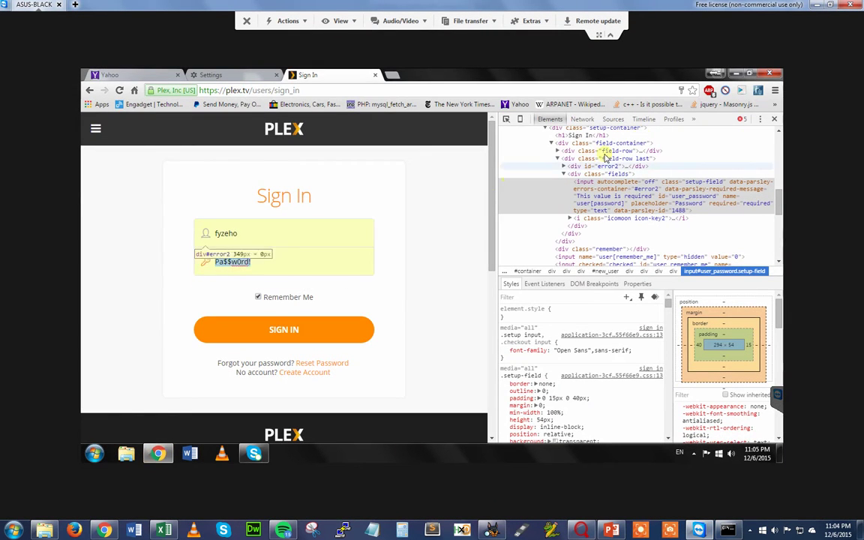
key("F12")
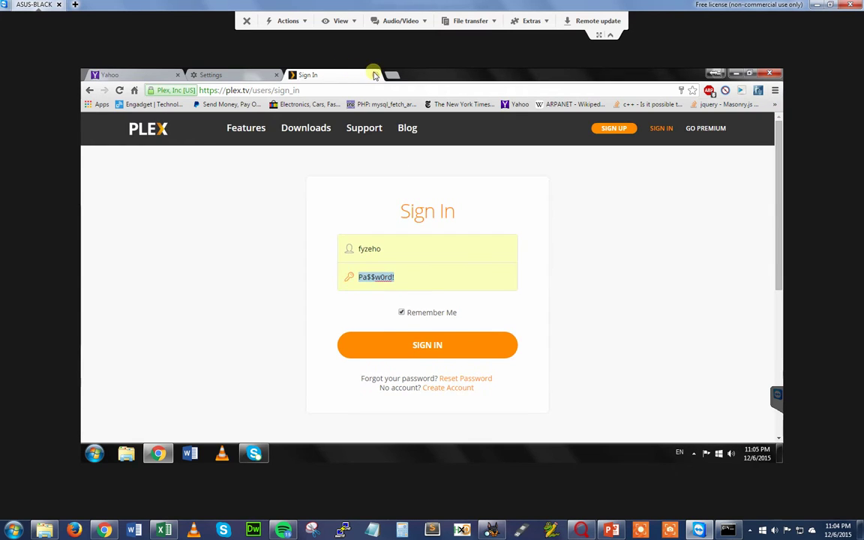
left_click(374, 75)
left_click(277, 75)
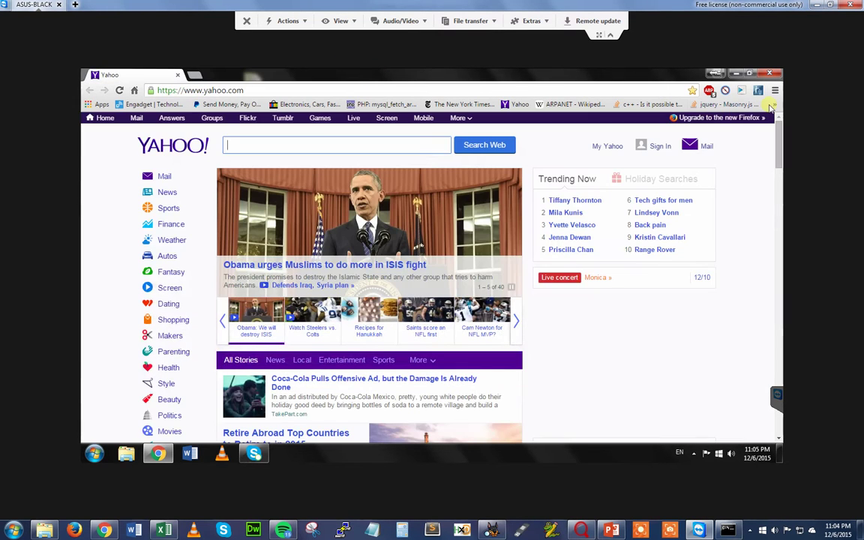
- Open the Autofill settings from the Passwords and forms section of the remote Chrome's advanced settings
left_click(775, 90)
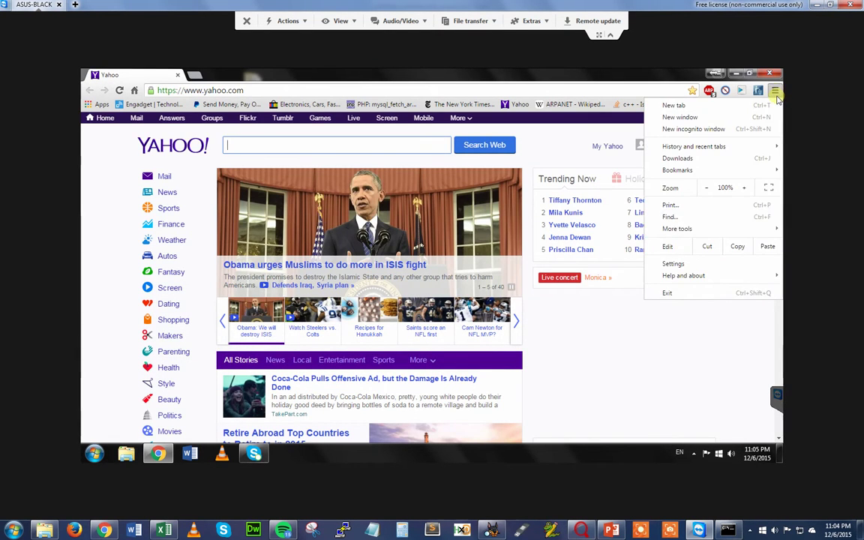
left_click(675, 264)
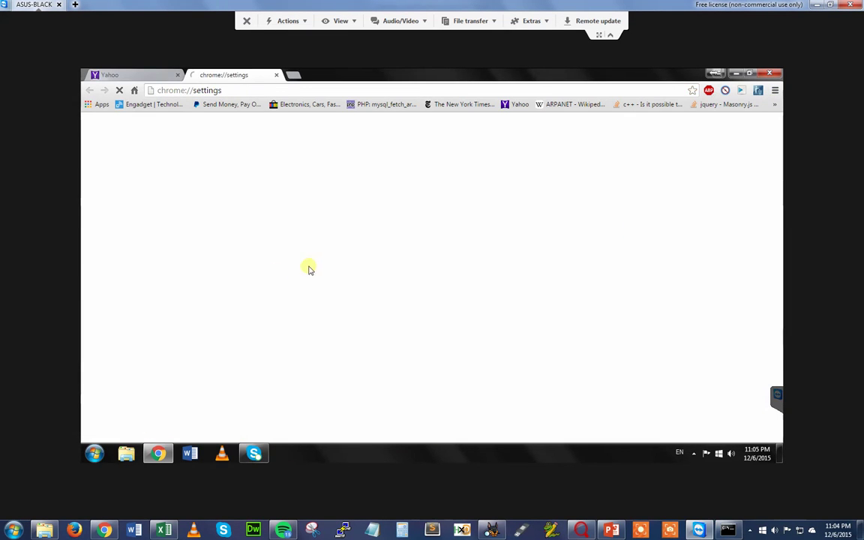
scroll(349, 334, "down", 3)
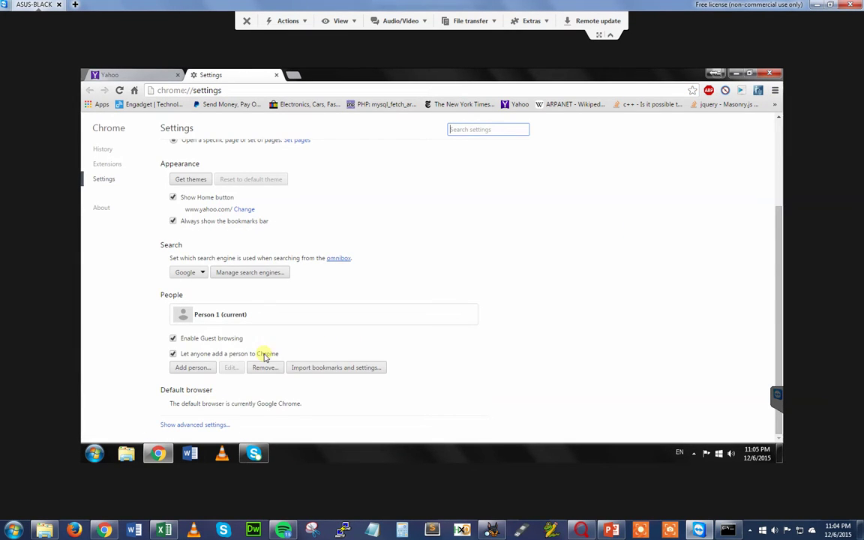
left_click(204, 426)
scroll(294, 368, "down", 4)
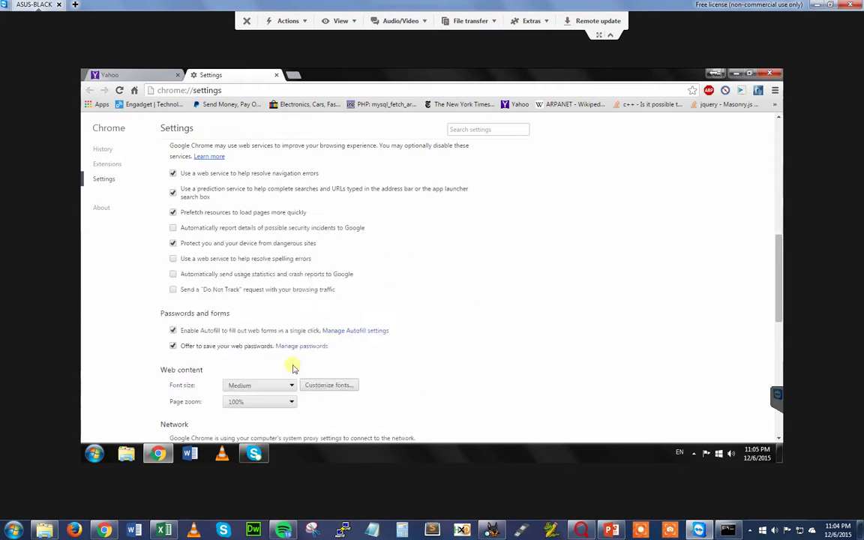
scroll(345, 337, "down", 2)
scroll(379, 315, "up", 1)
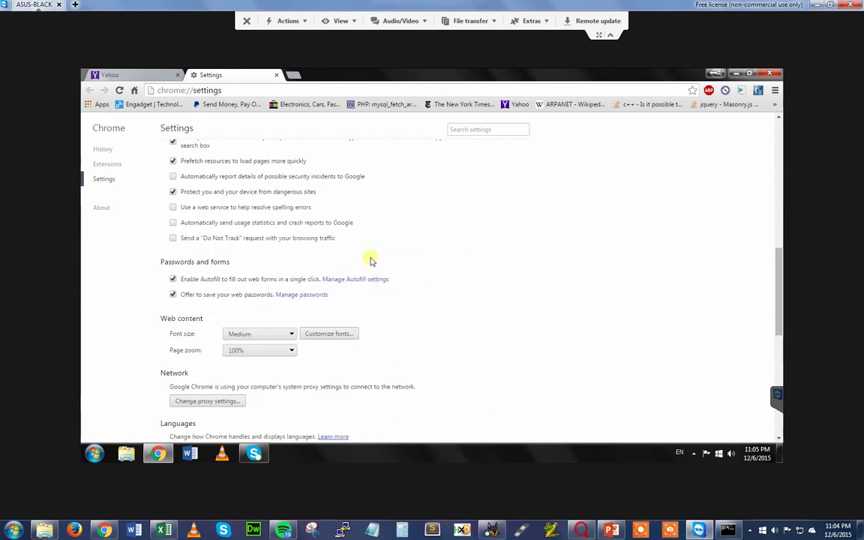
left_click(358, 279)
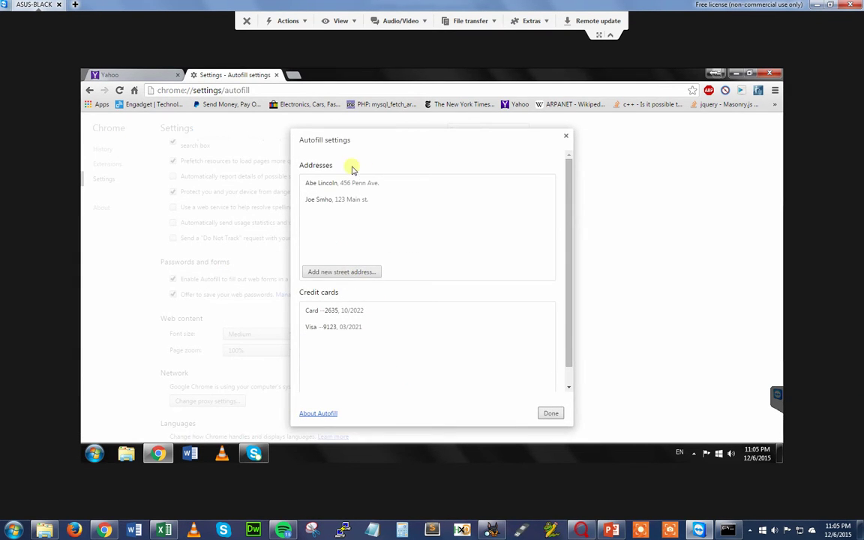
- View the details of the first saved Autofill address, cancel its editing and return to the autofill profile sheet in Excel
mouse_move(495, 190)
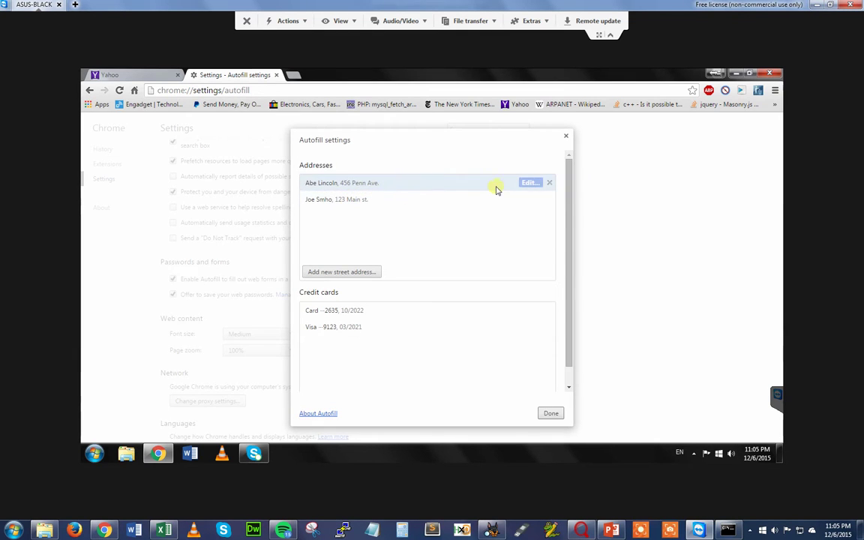
left_click(529, 182)
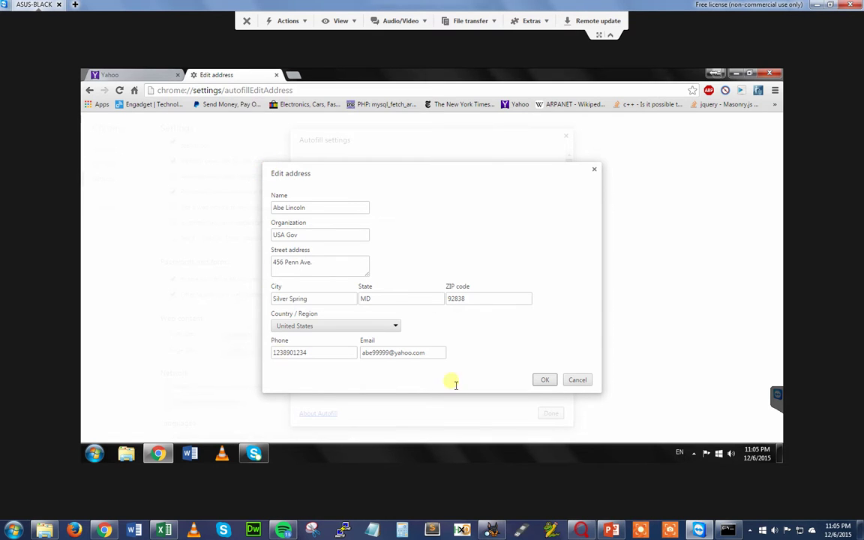
left_click(577, 381)
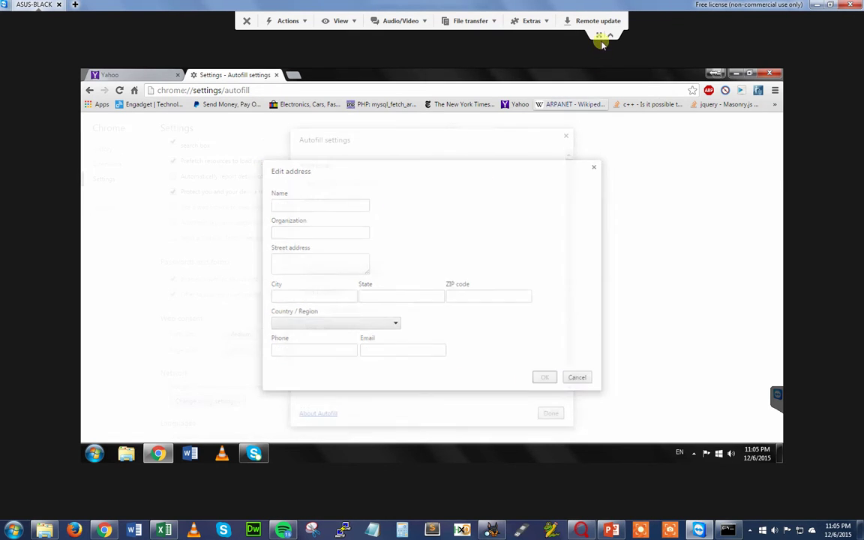
left_click(849, 4)
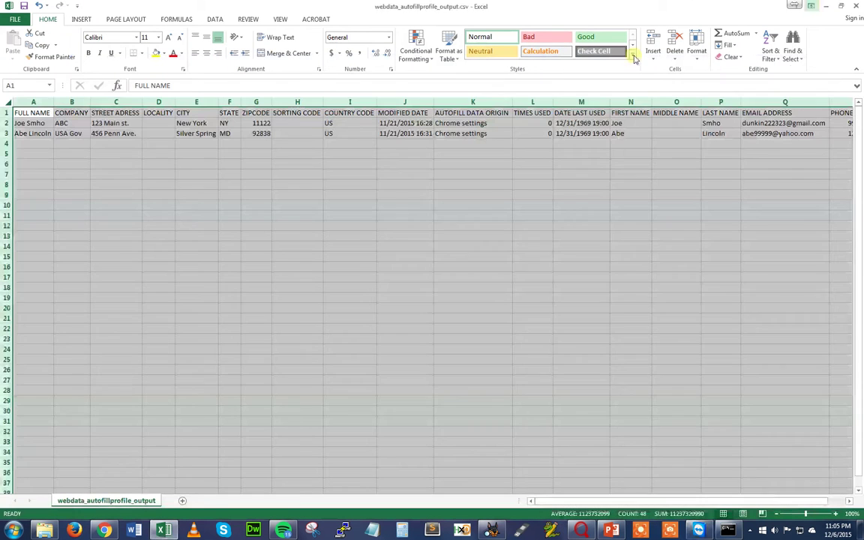
- Examine the Autofill Data Origin and Times Used values of both profile rows in K2:L3
left_click(34, 122)
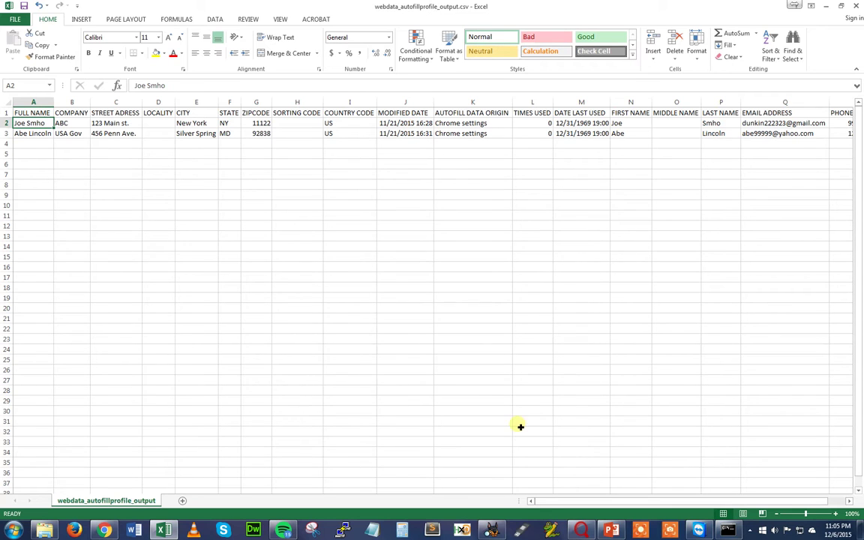
left_click(486, 133)
key("Up")
key("Down")
key("Up")
key("Down")
key("Up")
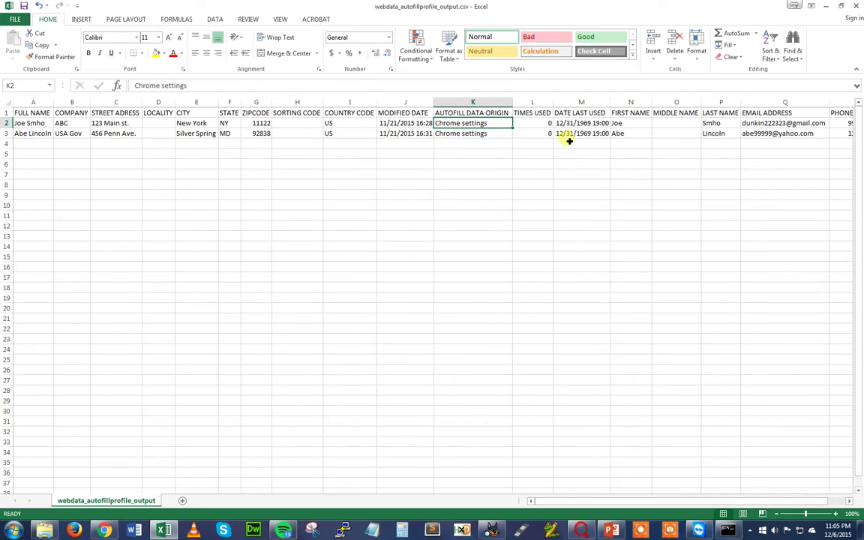
key("Right")
key("Down")
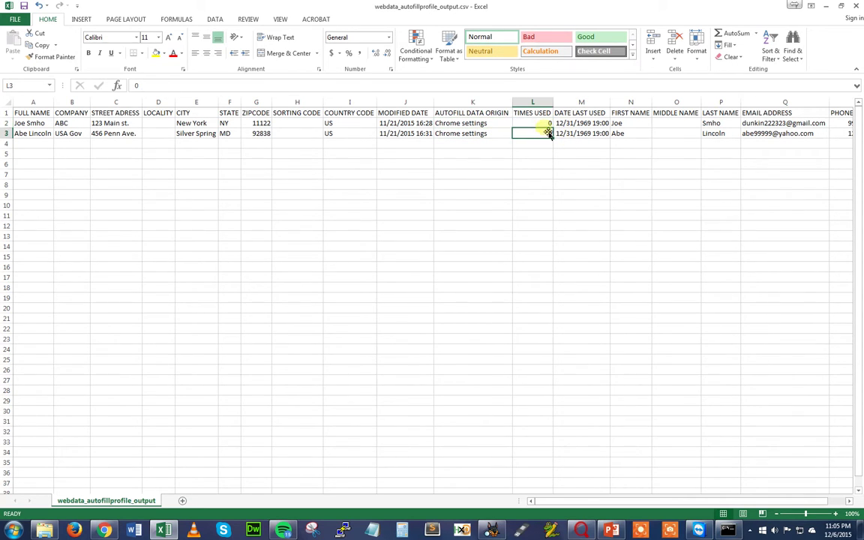
left_click_drag(691, 502, 739, 505)
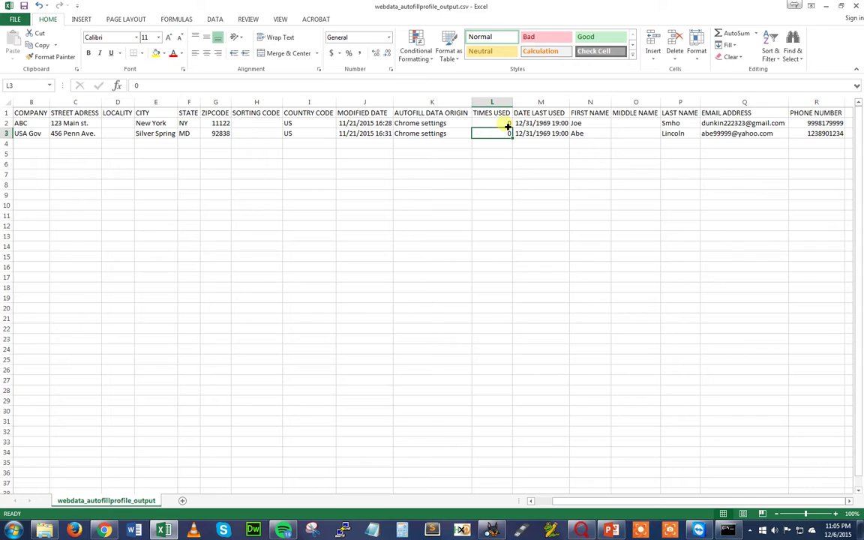
left_click_drag(747, 500, 577, 486)
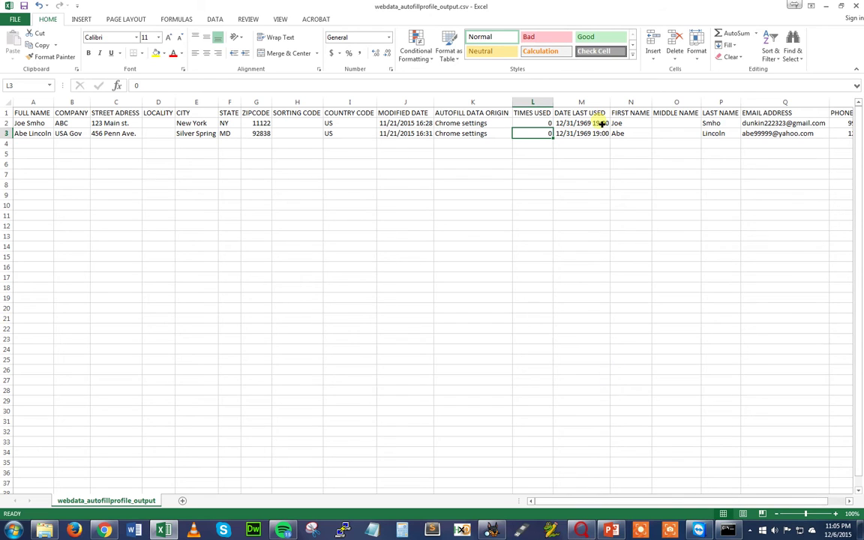
- Examine the Date Last Used value in M2 and the Email Address and Phone Number columns
left_click(589, 123)
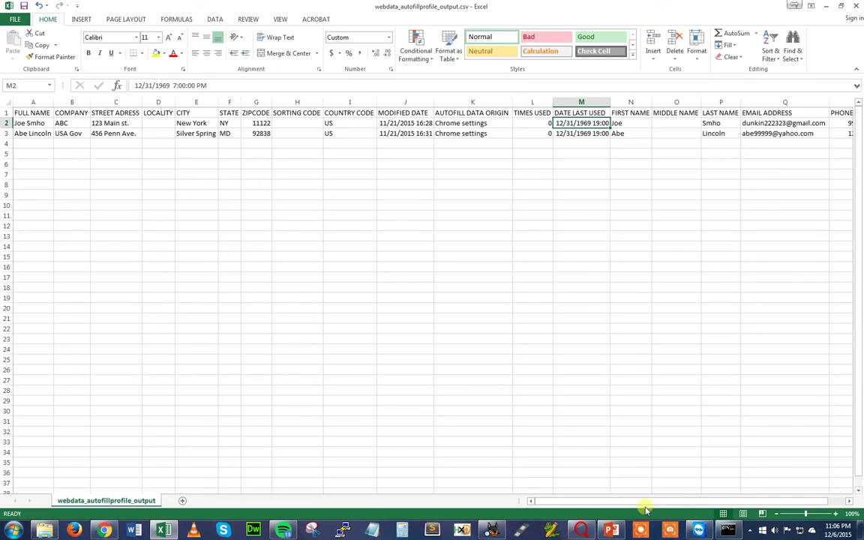
left_click_drag(698, 502, 746, 504)
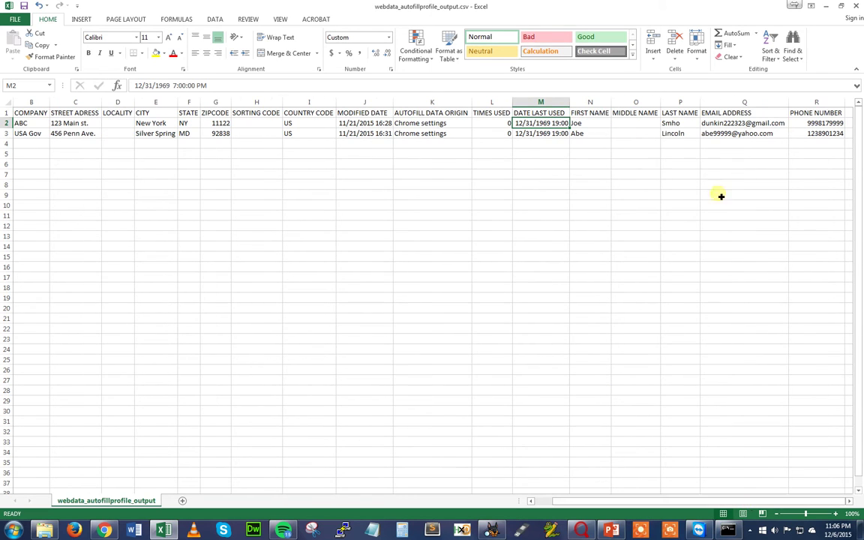
left_click(737, 114)
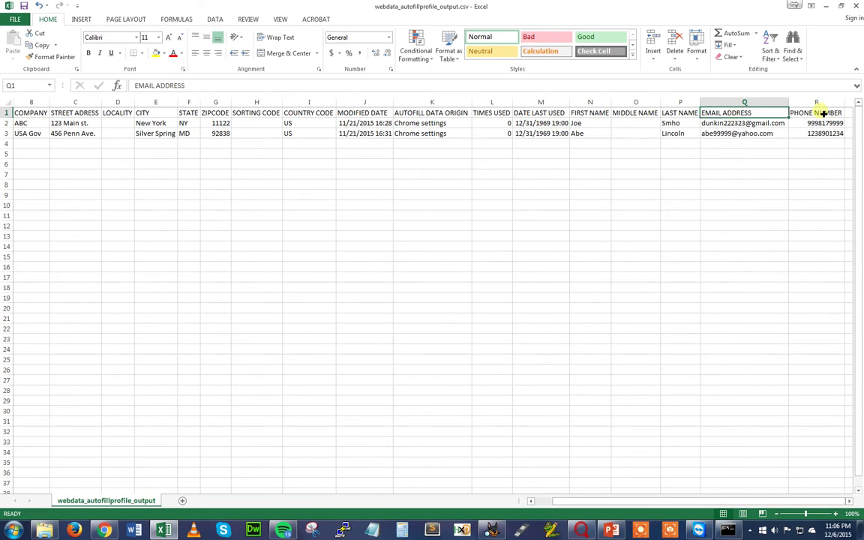
left_click(819, 111)
left_click(812, 133)
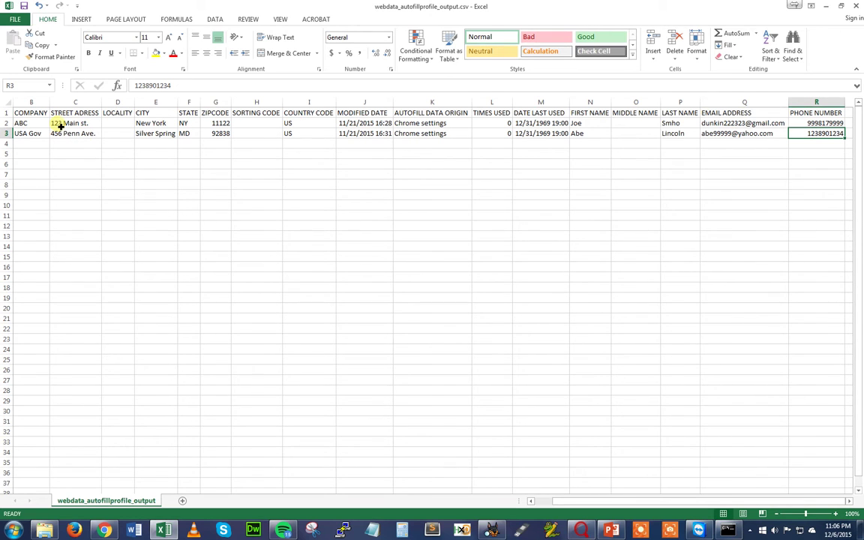
scroll(50, 297, "down", 12)
scroll(88, 442, "up", 12)
- Close webdata_autofillprofile_output.csv without saving and go through the other exported CSV files in the Default folder, up to creditcards_output.csv
left_click(855, 6)
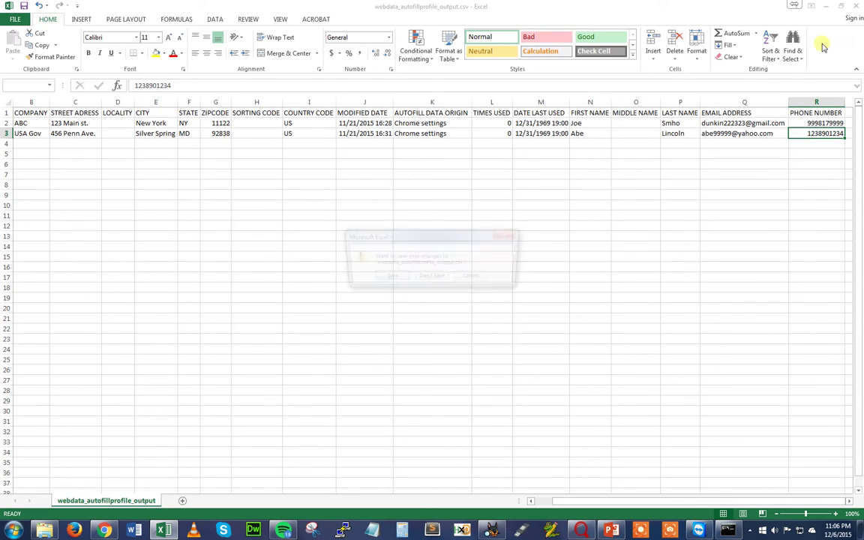
left_click(432, 276)
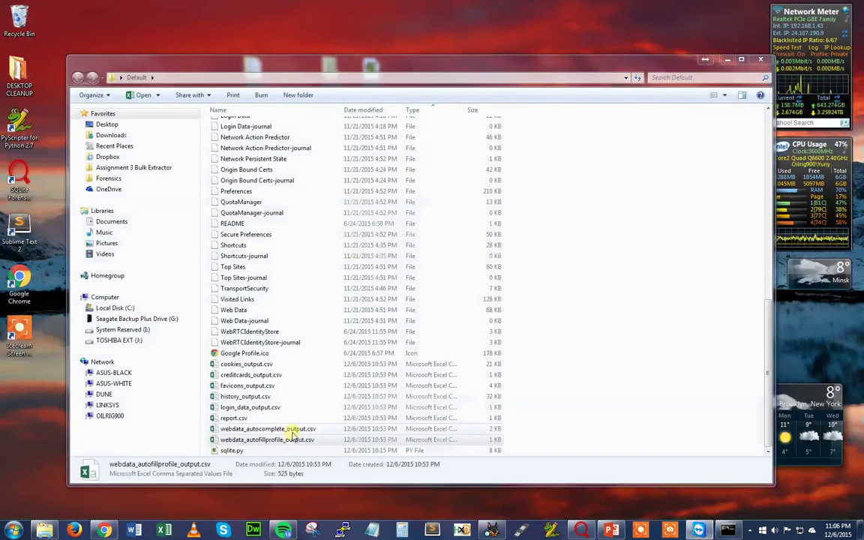
left_click(256, 407)
left_click(240, 397)
left_click(268, 385)
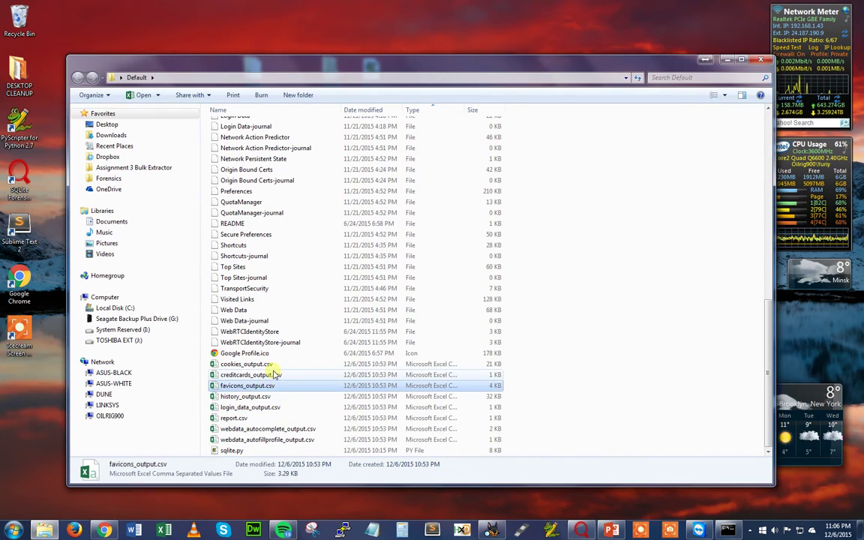
left_click(274, 374)
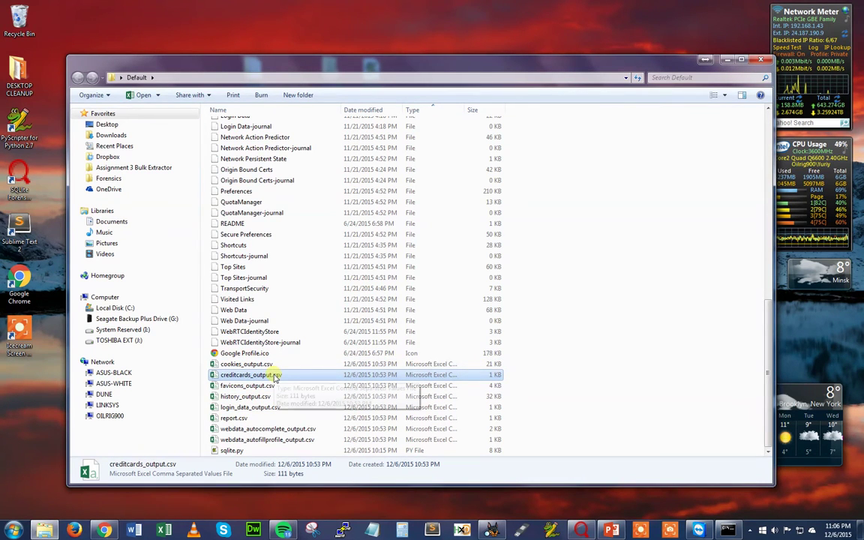
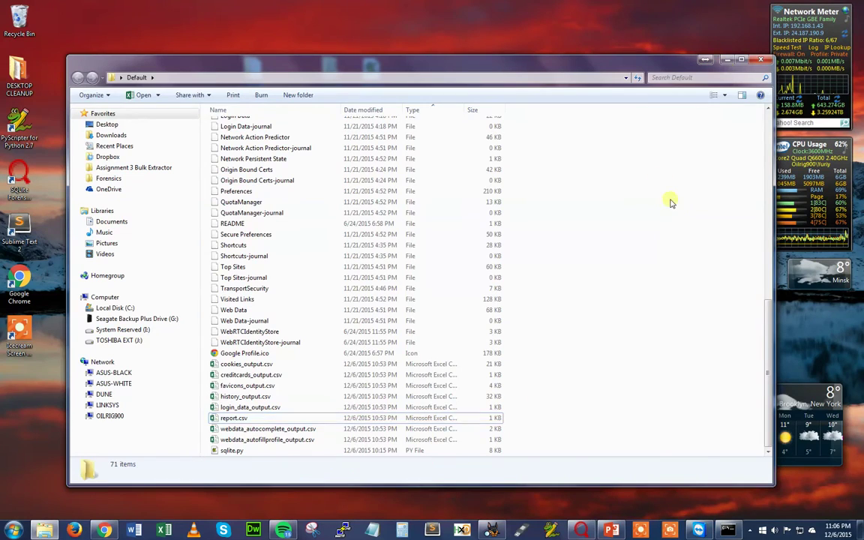
- Minimize the Default folder, switch to sqlite.py in Sublime Text and review its import statements in lines 6 to 11
left_click(707, 60)
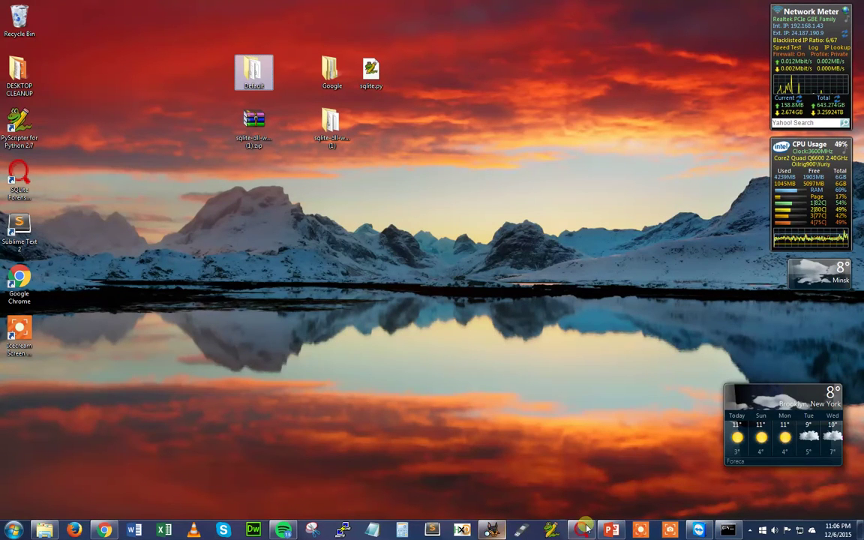
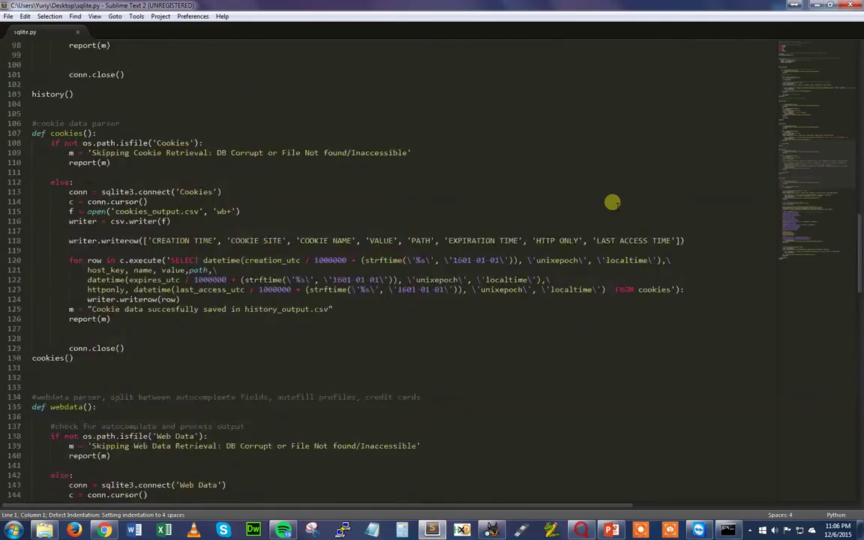
scroll(617, 215, "up", 8)
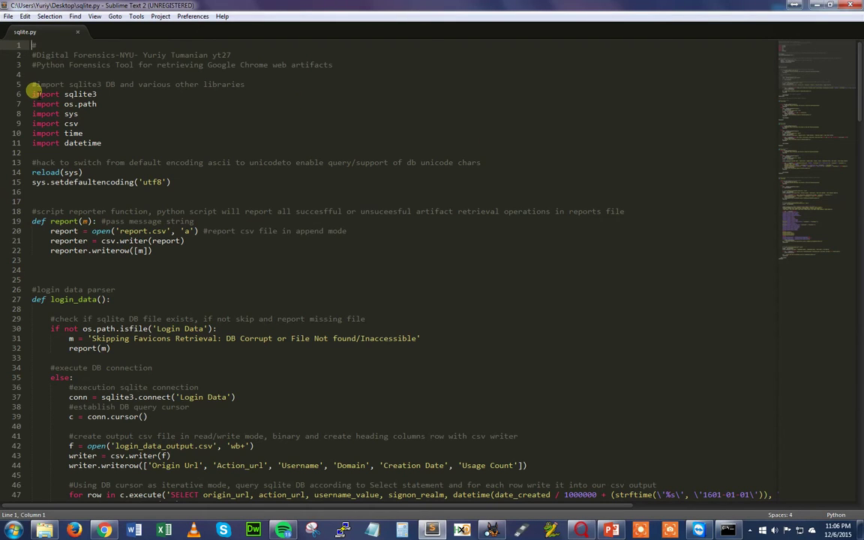
left_click_drag(33, 91, 102, 143)
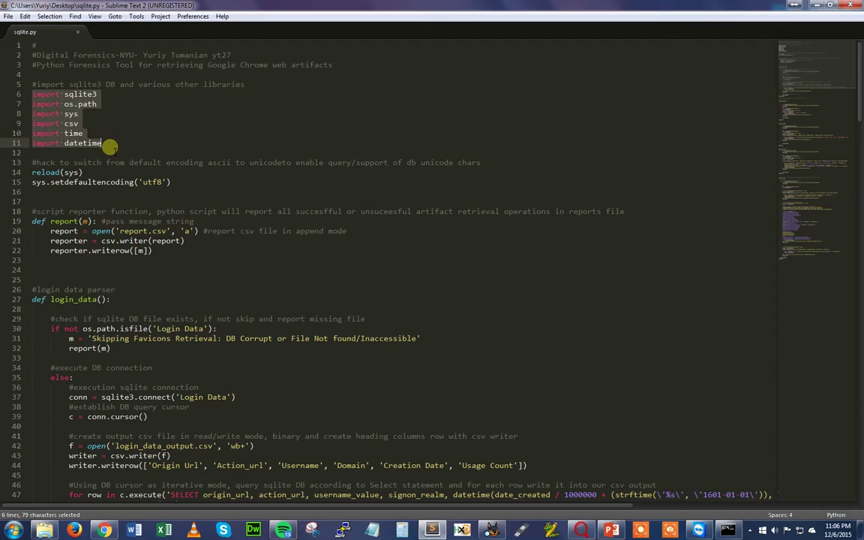
key("ctrl+shift+Down")
key("ctrl+z")
key("ctrl+z")
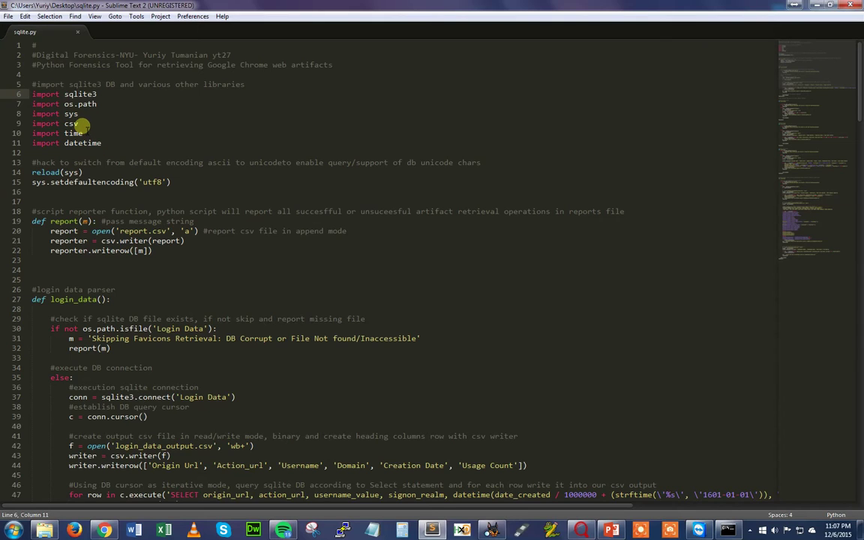
- Examine the csv import in line 9 and the reload(sys) encoding workaround in line 14
left_click_drag(65, 123, 71, 123)
left_click(64, 123)
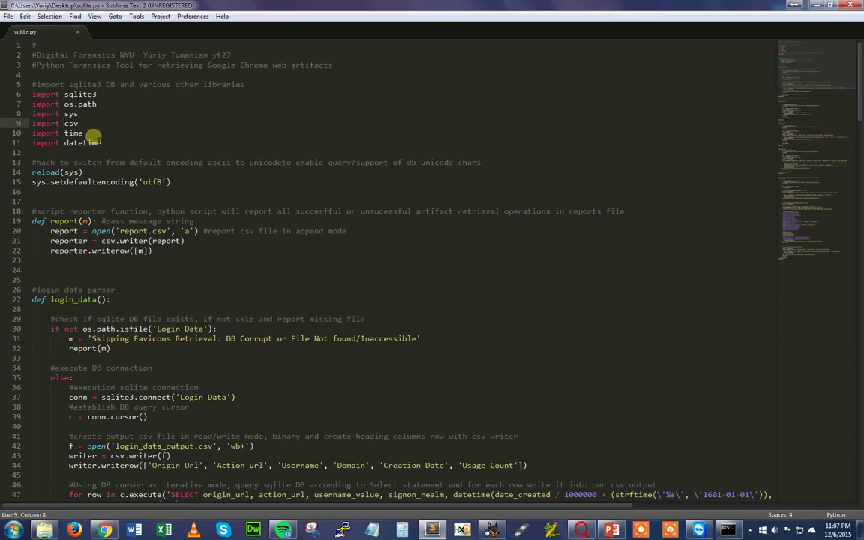
left_click(25, 172)
left_click(45, 172)
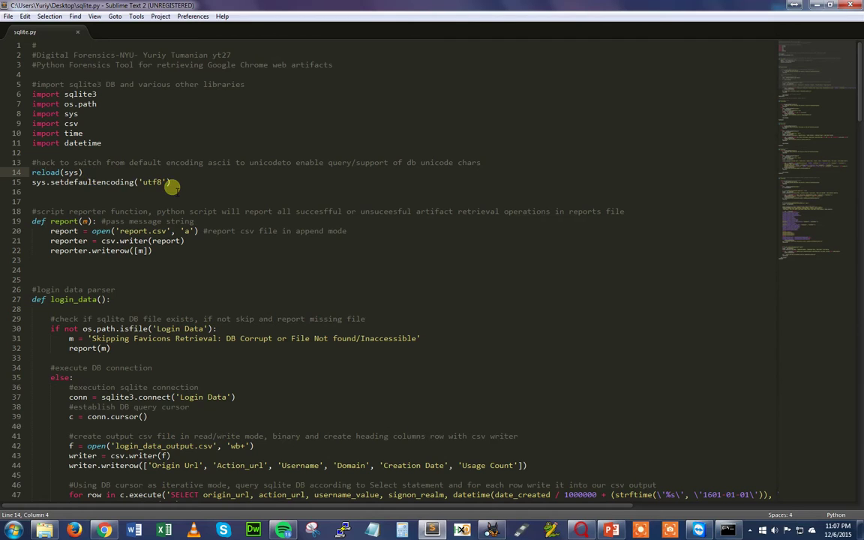
- Examine the utf8 default encoding workaround in lines 14 and 15
left_click_drag(170, 183, 27, 171)
left_click(32, 172)
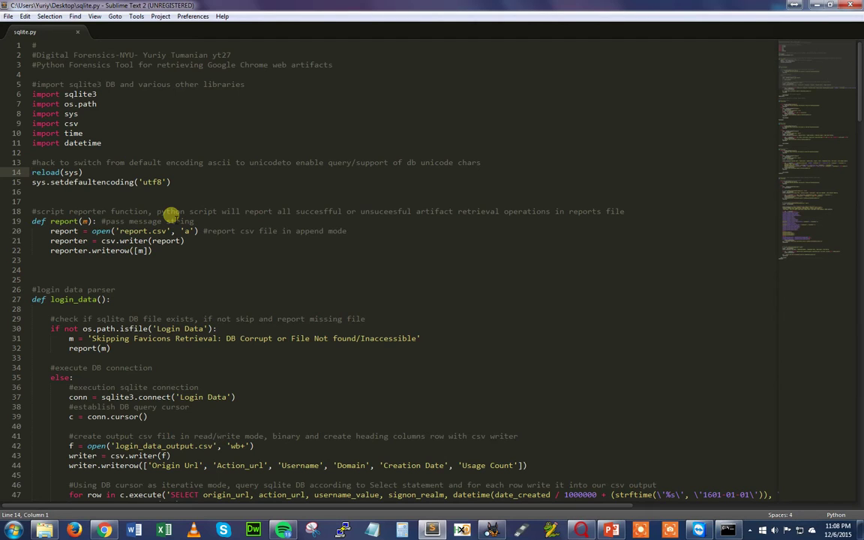
left_click_drag(172, 182, 32, 168)
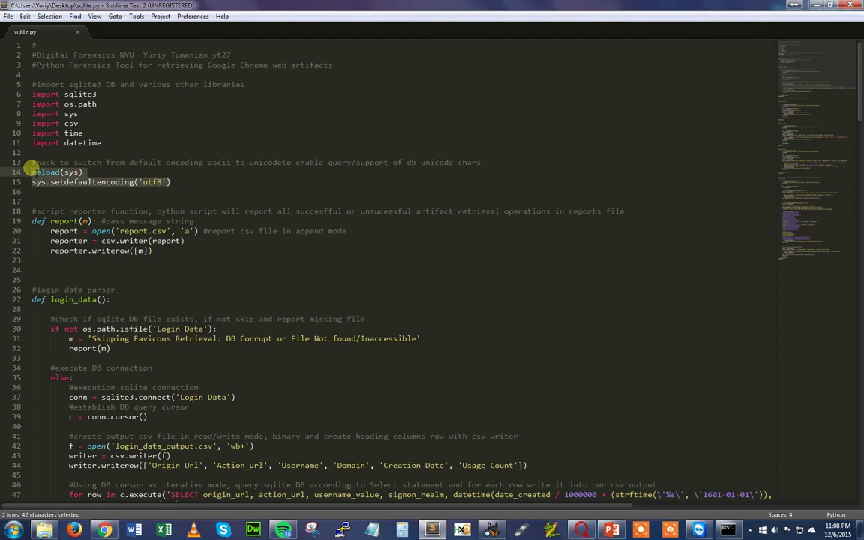
left_click(54, 172)
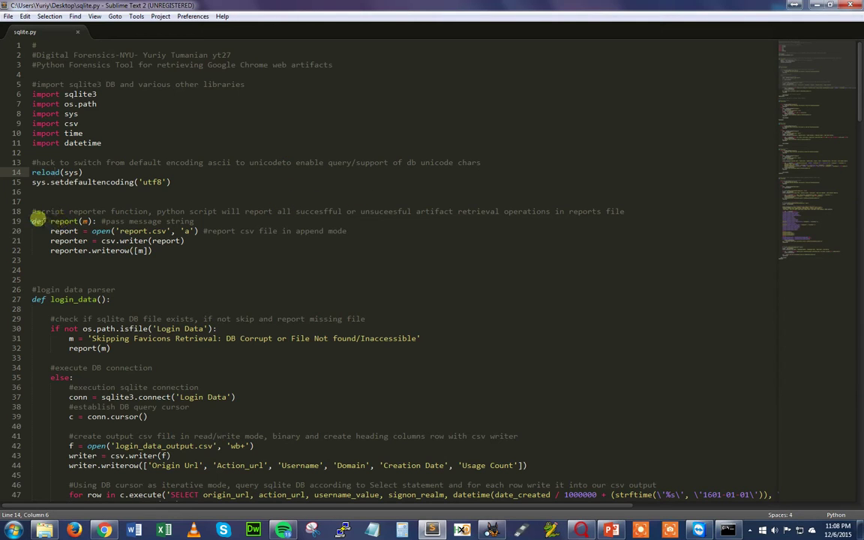
- Review the report(m) function in lines 18 to 22, including the append mode used to open report.csv
left_click(36, 212)
left_click_drag(54, 212, 185, 253)
key("Right")
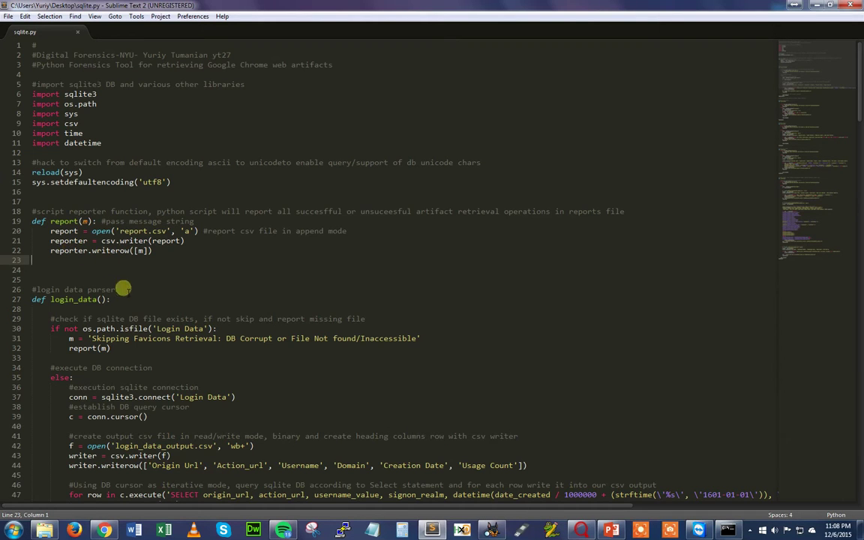
scroll(99, 241, "down", 4)
scroll(90, 160, "up", 2)
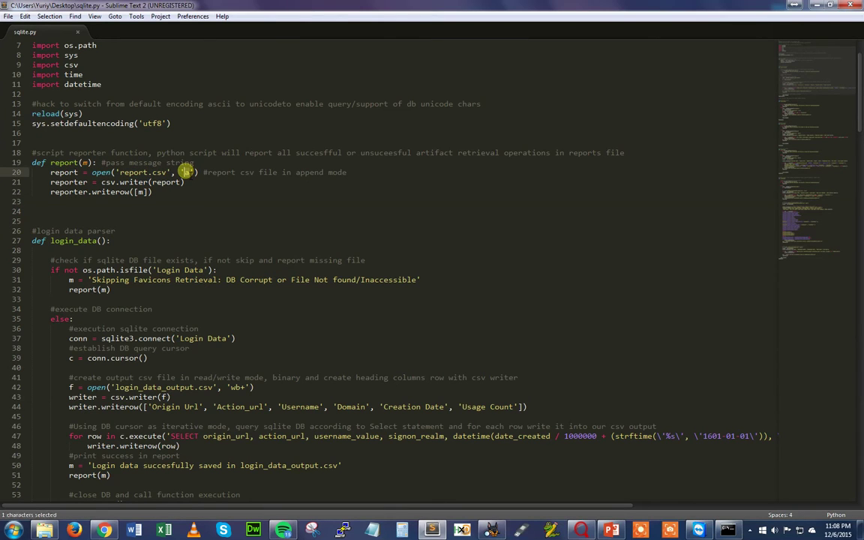
left_click(170, 190)
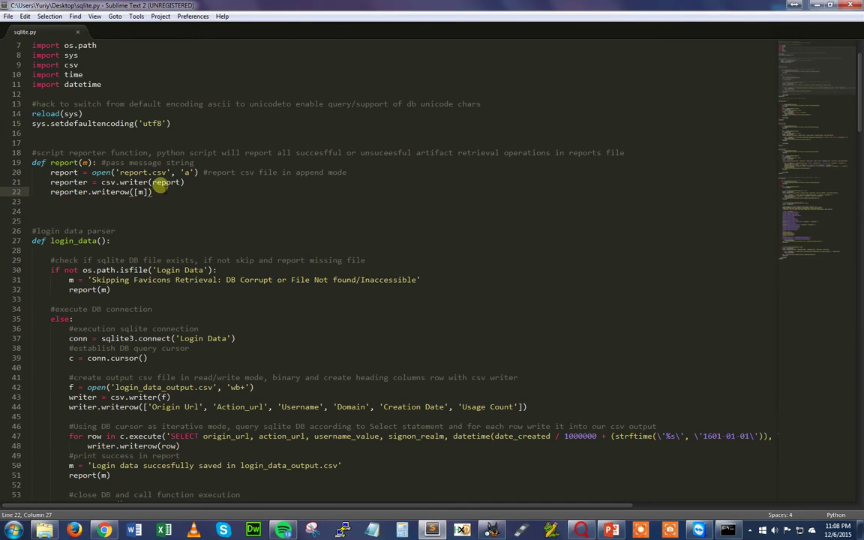
- Locate the login_data() parser at line 27 and look over its overall structure down to the function call in line 55
scroll(77, 233, "down", 3)
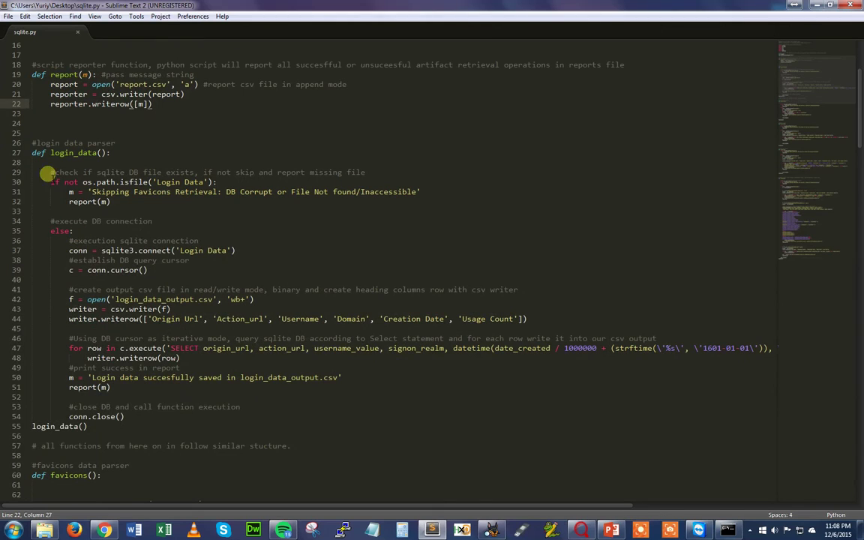
left_click_drag(31, 140, 101, 153)
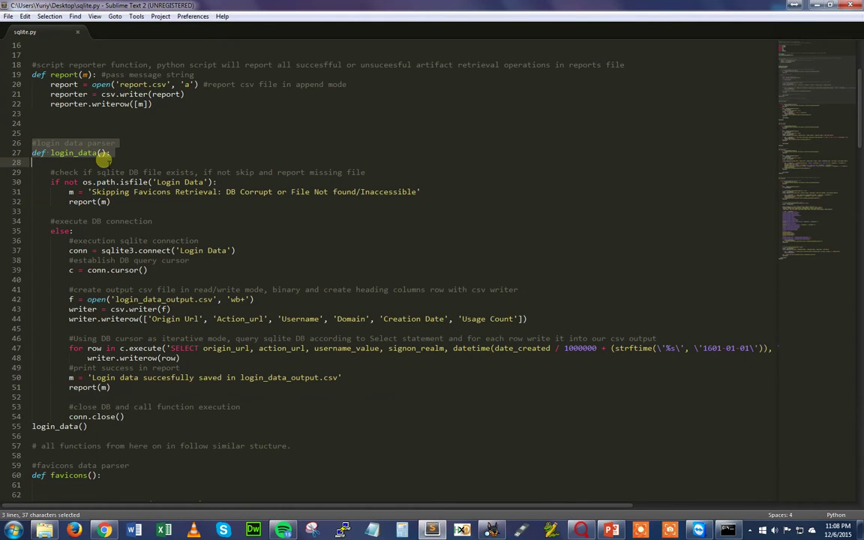
left_click(96, 153)
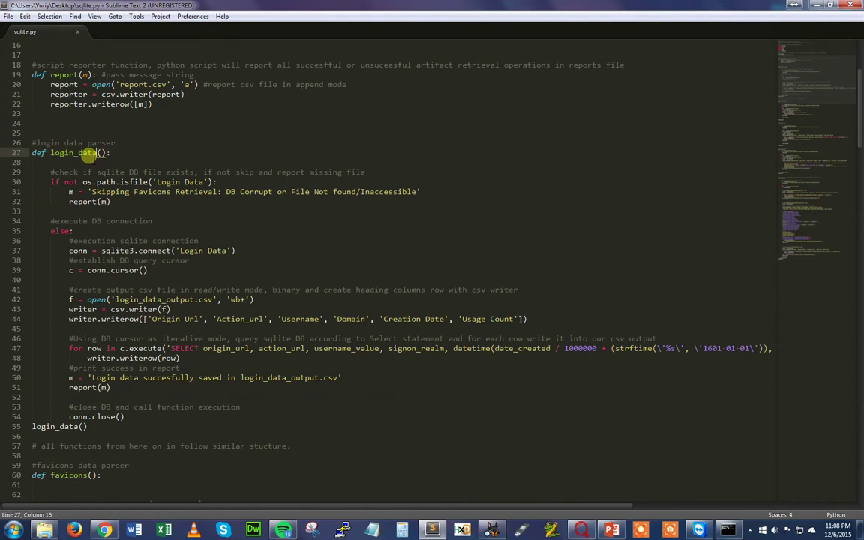
scroll(166, 358, "down", 4)
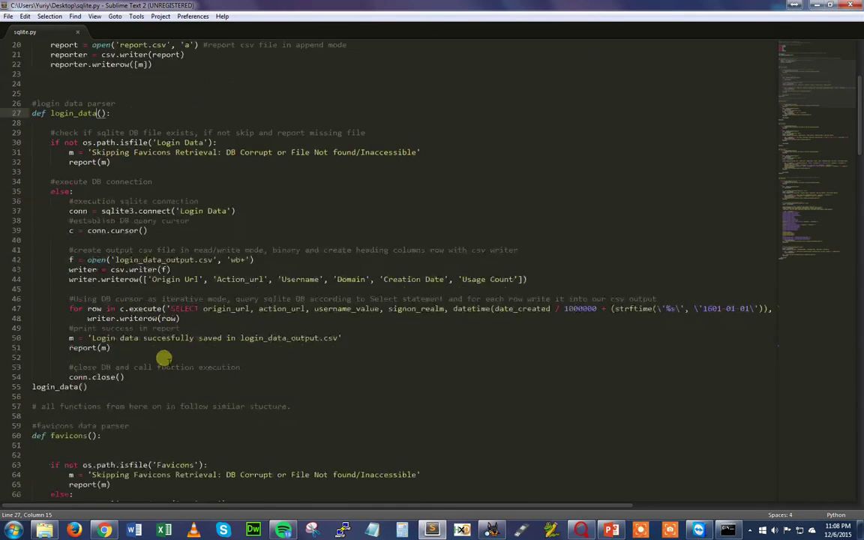
scroll(131, 110, "up", 3)
scroll(139, 335, "down", 4)
scroll(139, 335, "up", 3)
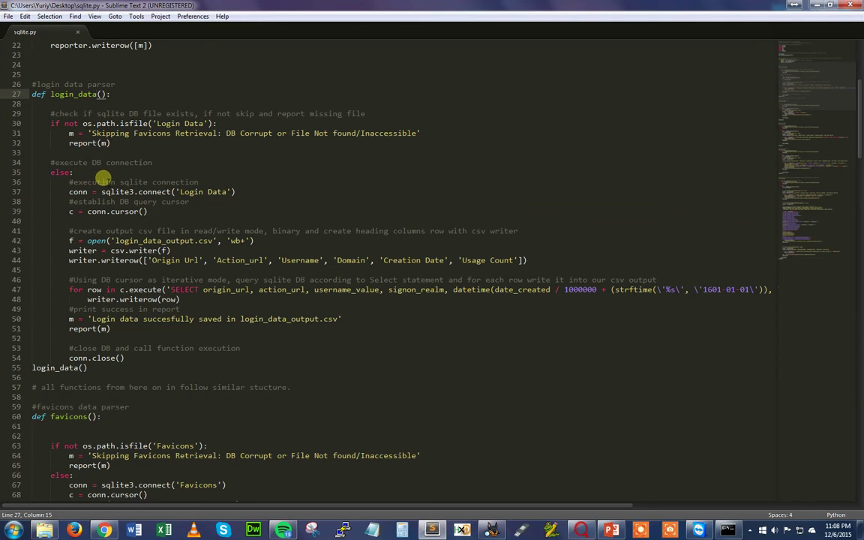
scroll(66, 109, "up", 1)
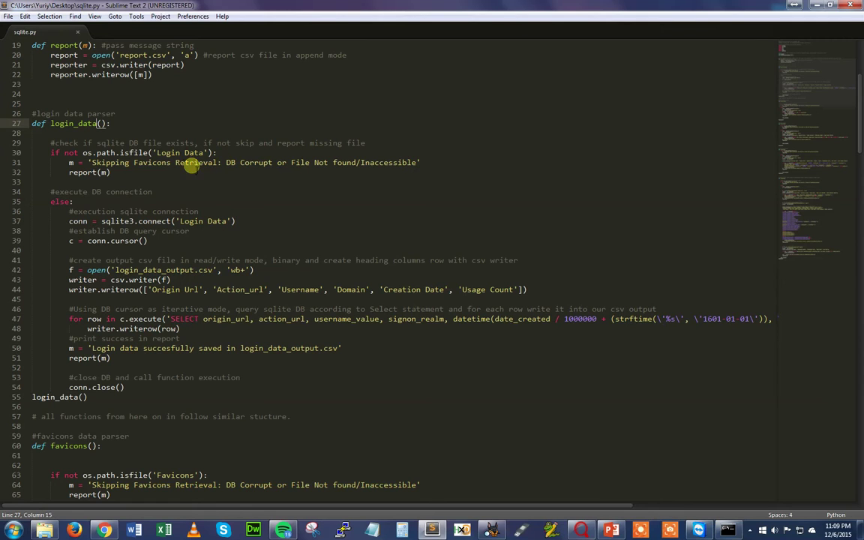
- Examine the check for the Login Data file in line 30 and the skip message in line 31
left_click_drag(203, 153, 158, 152)
left_click(160, 152)
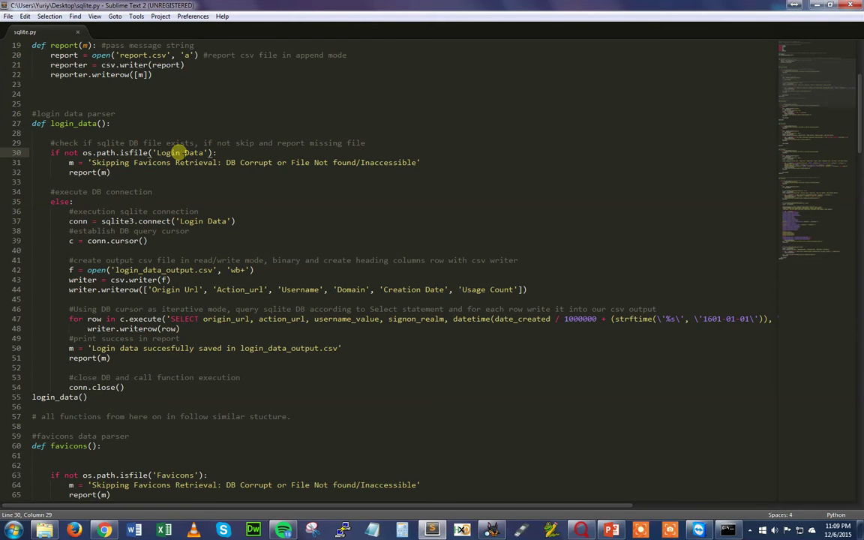
left_click_drag(202, 152, 143, 153)
left_click(142, 152)
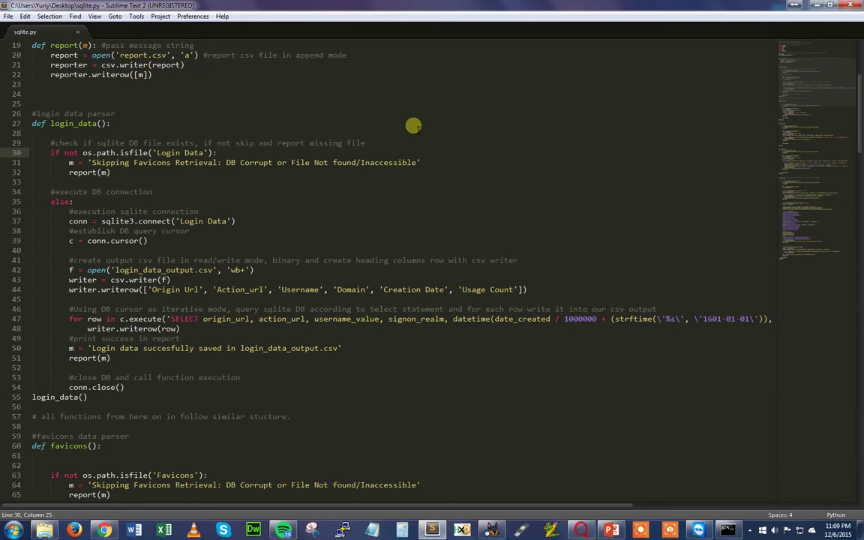
left_click(291, 163)
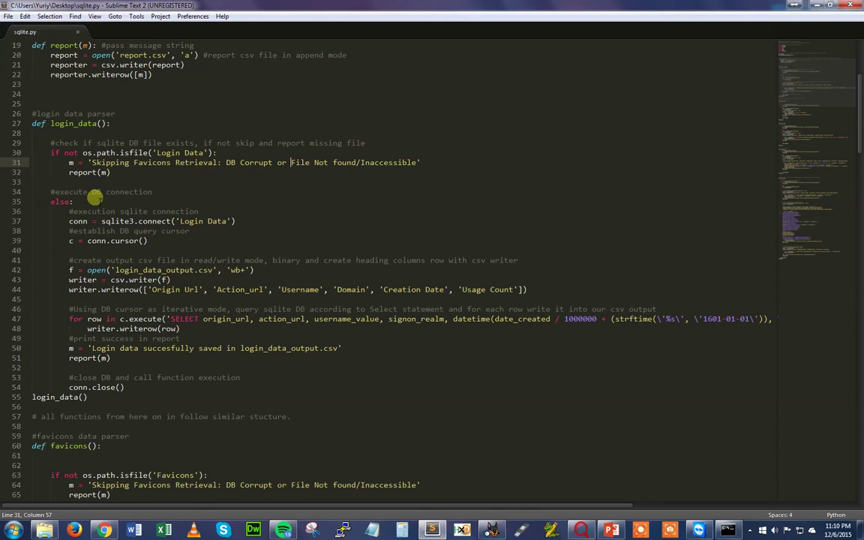
- Examine the else branch's sqlite3 connection to Login Data in line 37 and the CSV header row in line 44
scroll(84, 179, "down", 2)
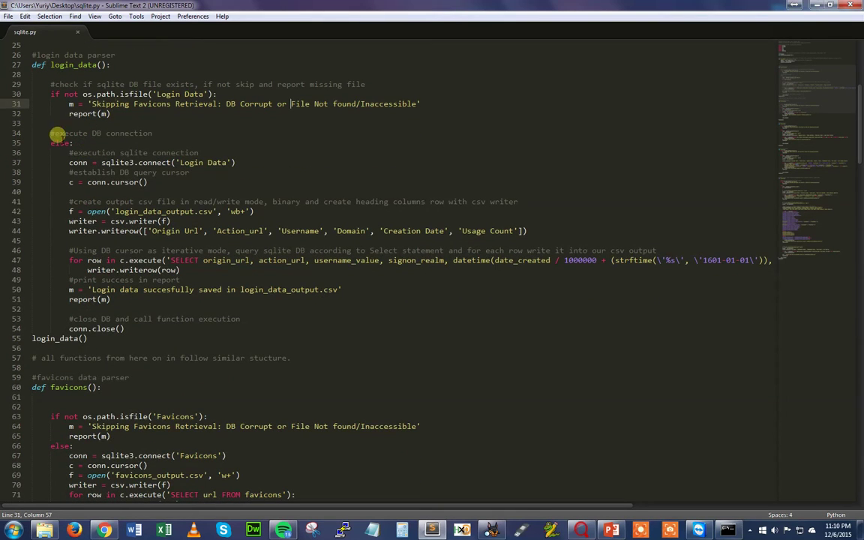
left_click(51, 140)
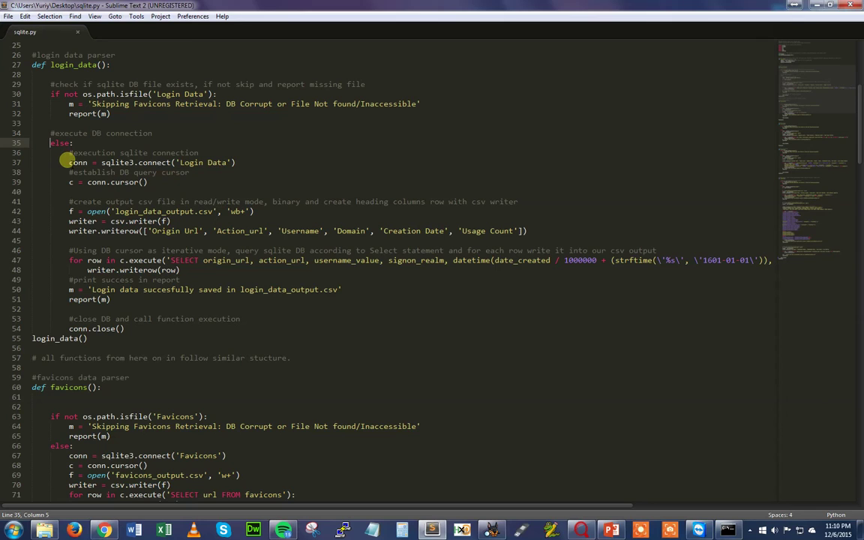
left_click_drag(68, 162, 159, 162)
left_click(159, 162)
left_click(204, 162)
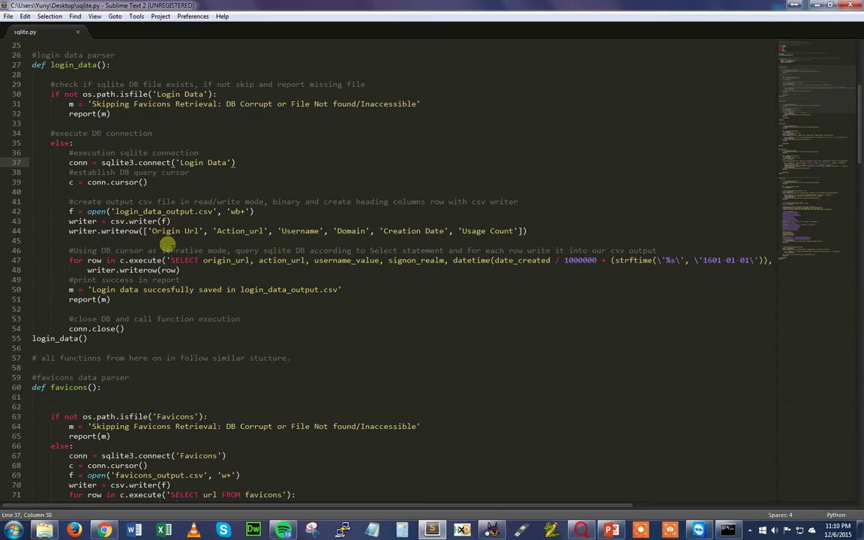
left_click(70, 231)
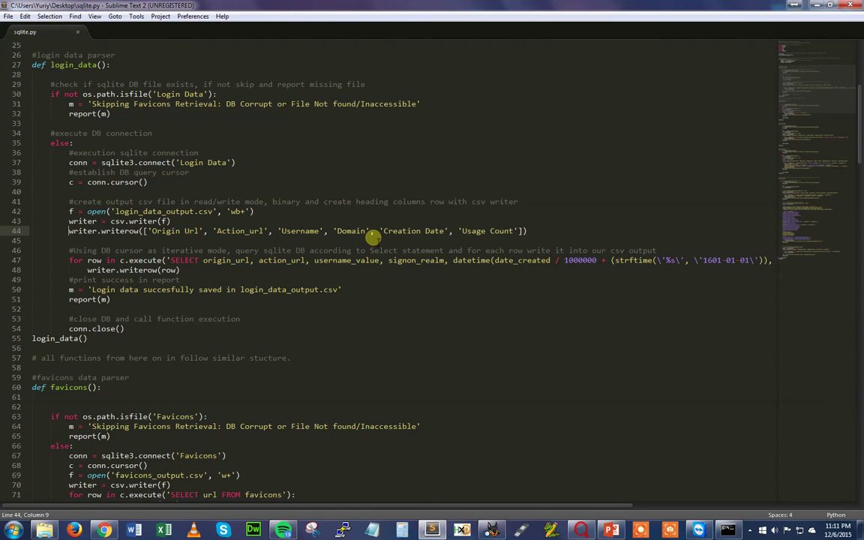
left_click(88, 231)
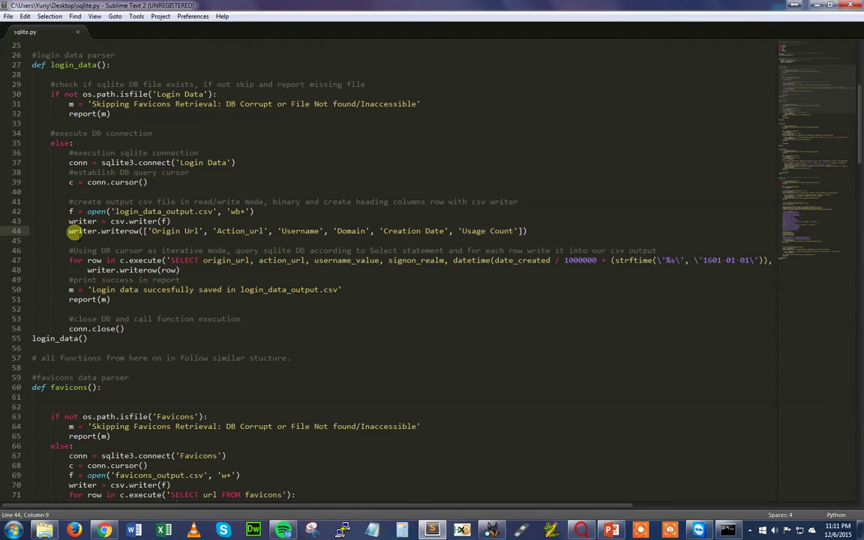
- Read the complete SELECT statement in line 47, from the origin_url field through to the logins table name
left_click(73, 260)
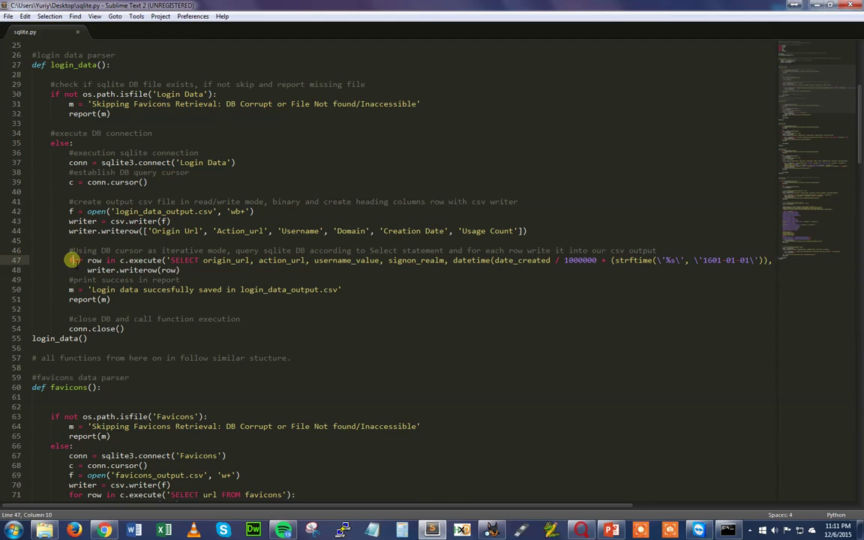
left_click(123, 260)
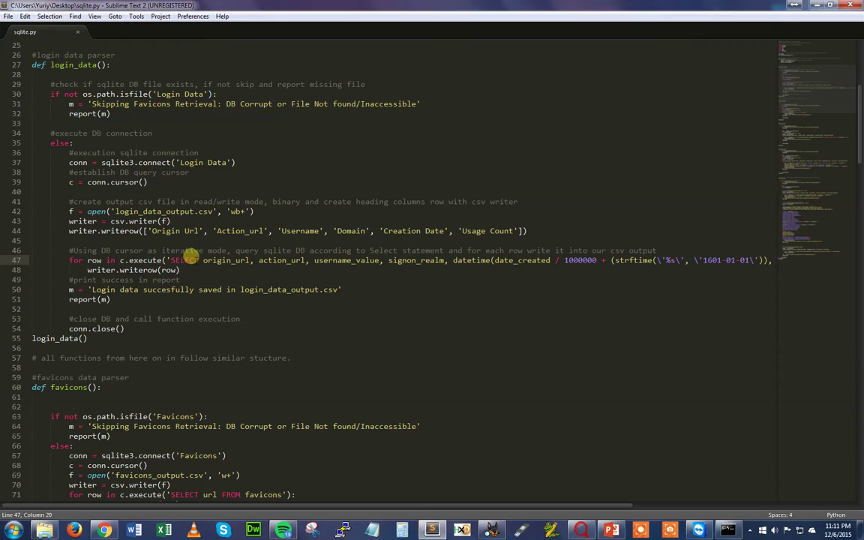
left_click(279, 261)
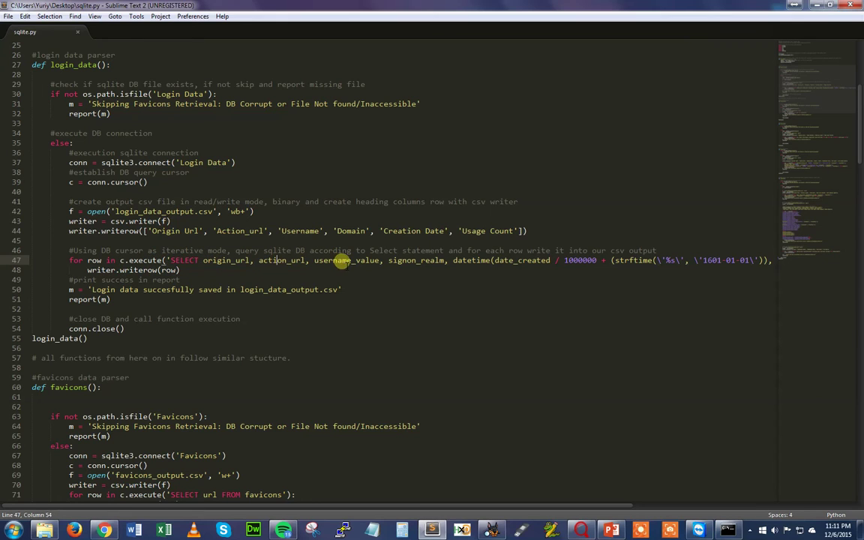
left_click(479, 260)
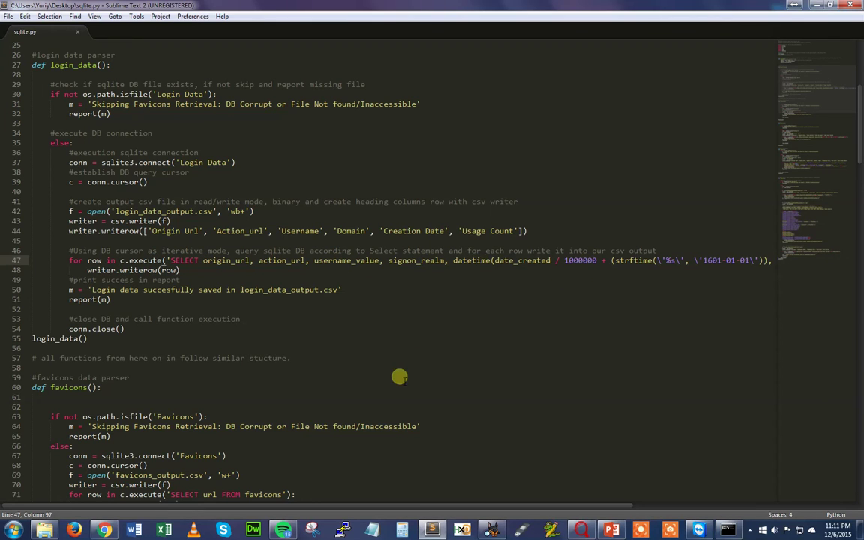
left_click_drag(367, 506, 649, 508)
left_click(734, 261)
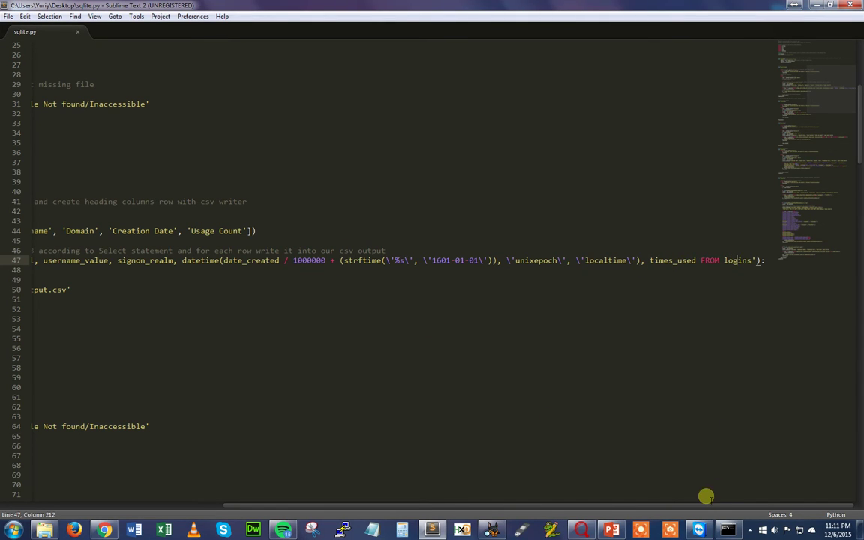
left_click_drag(699, 506, 337, 493)
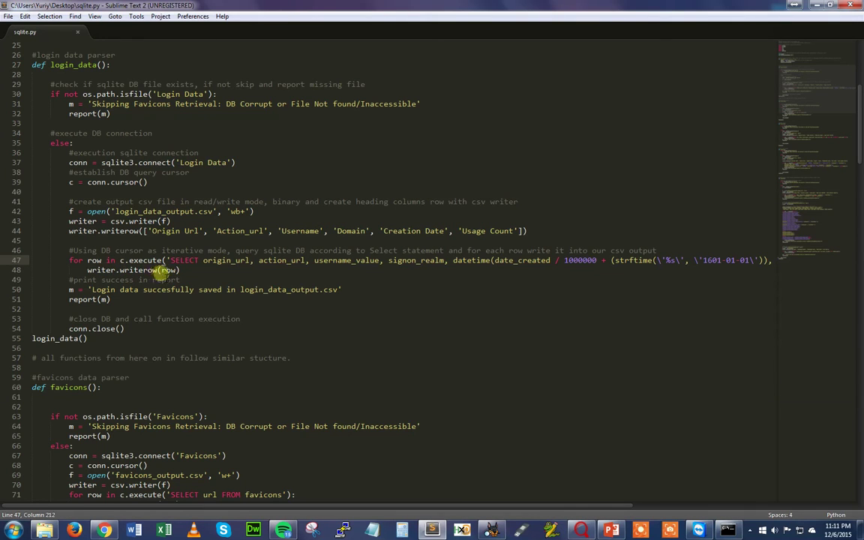
- Examine the row writing in line 48, the success report in lines 50 and 51, and the login_data() call in line 55
left_click(165, 271)
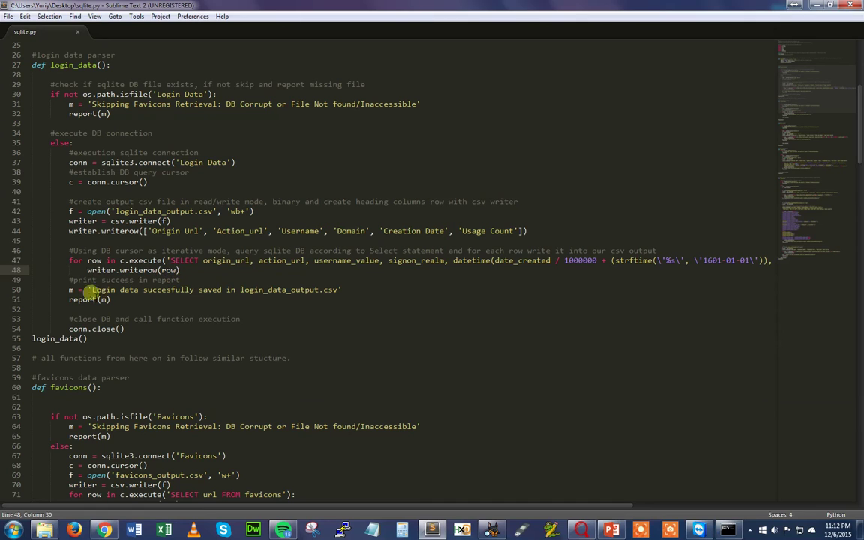
left_click(70, 289)
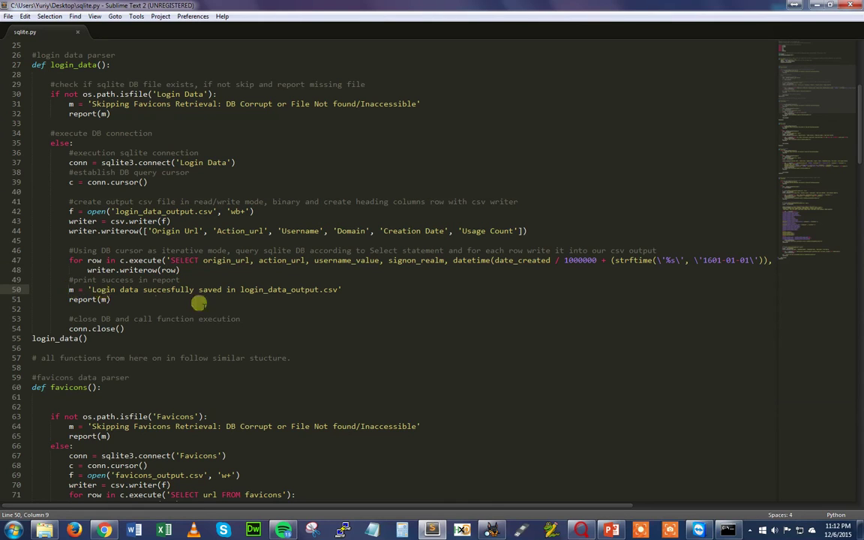
left_click_drag(70, 300, 104, 299)
left_click(107, 300)
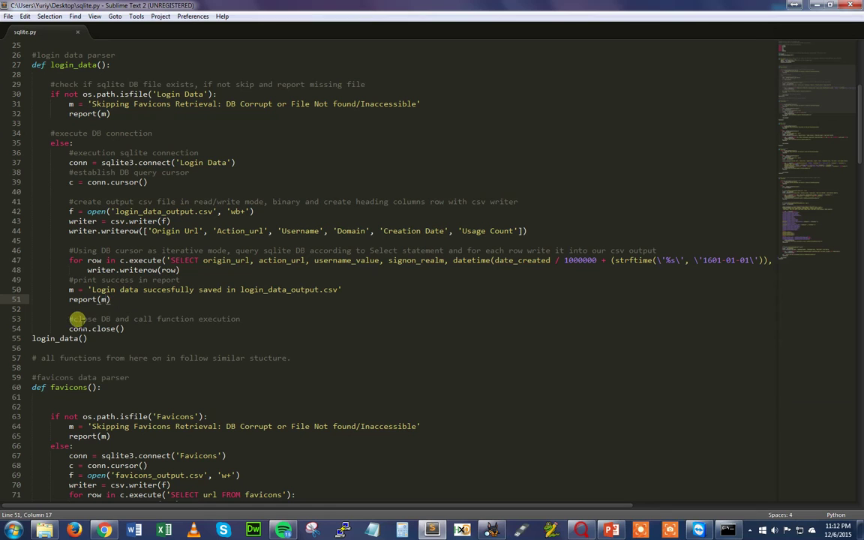
left_click(82, 338)
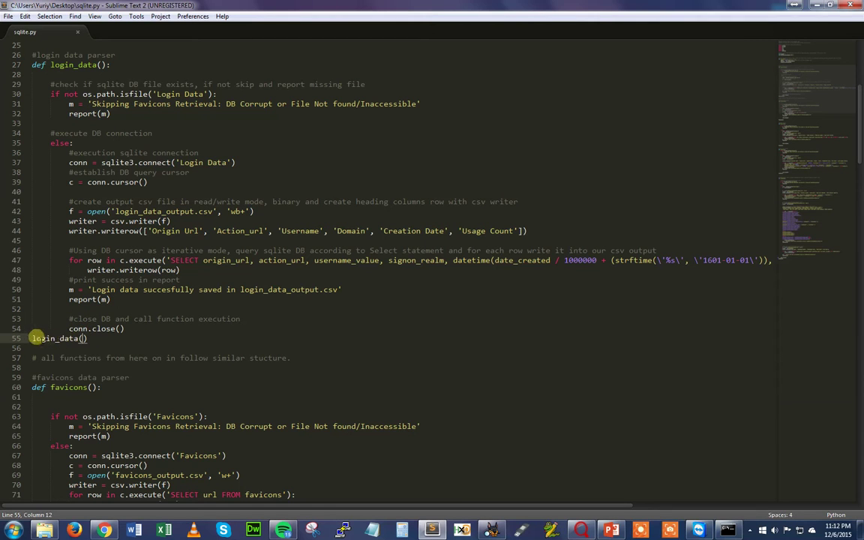
scroll(85, 93, "up", 1)
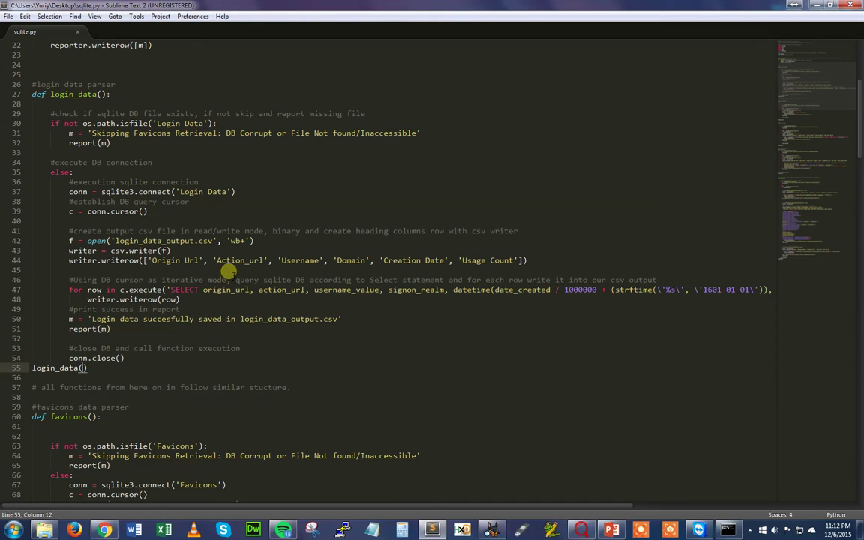
- Review the rest of the line 47 query, including the datetime conversion of date_created and the times_used field
scroll(227, 276, "down", 4)
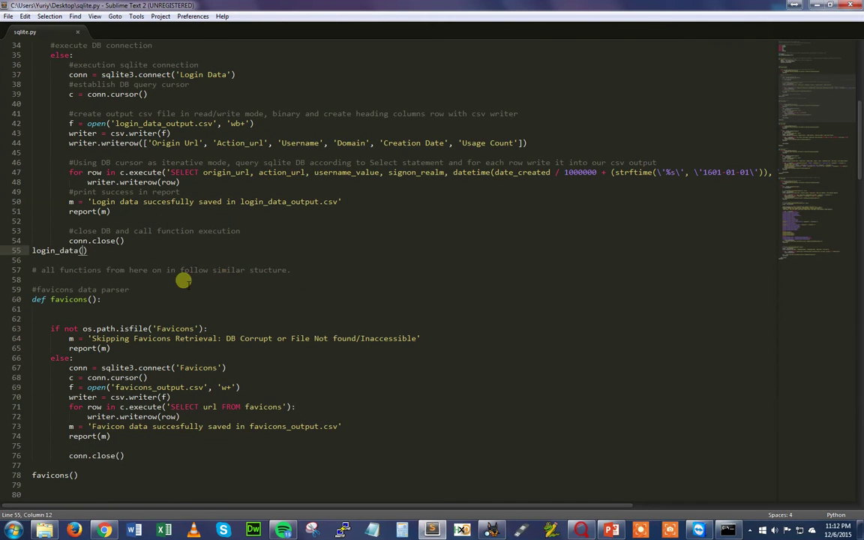
scroll(240, 213, "up", 1)
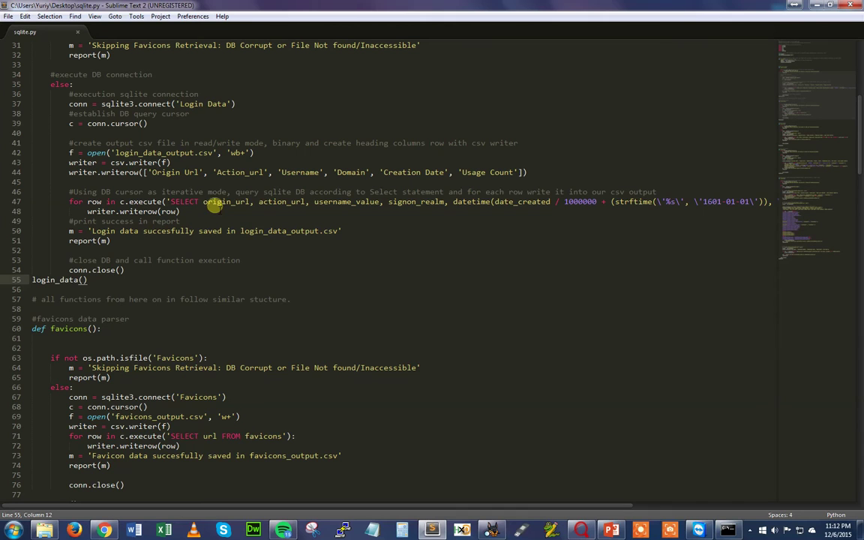
left_click_drag(414, 505, 450, 507)
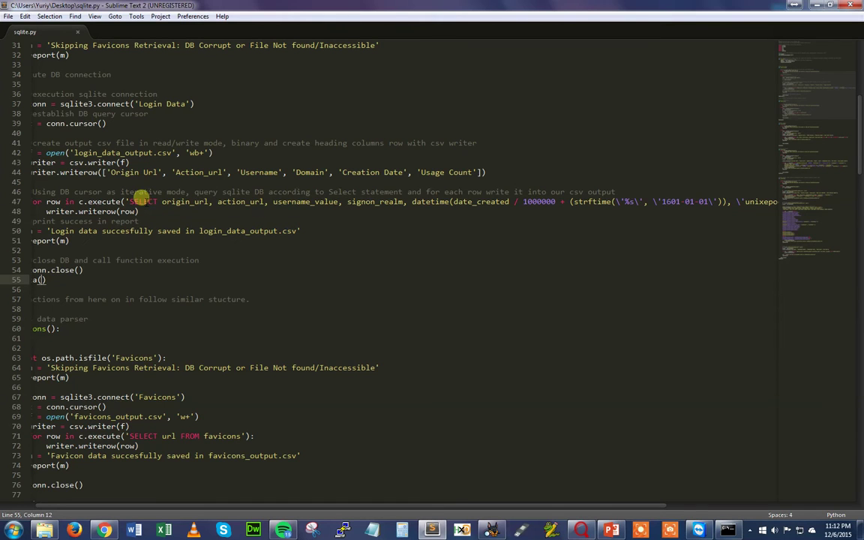
scroll(549, 507, "right", 3)
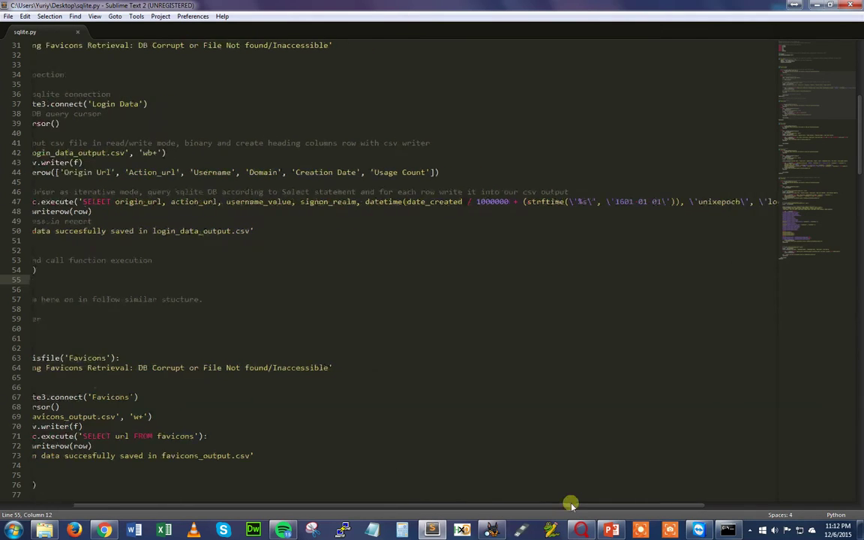
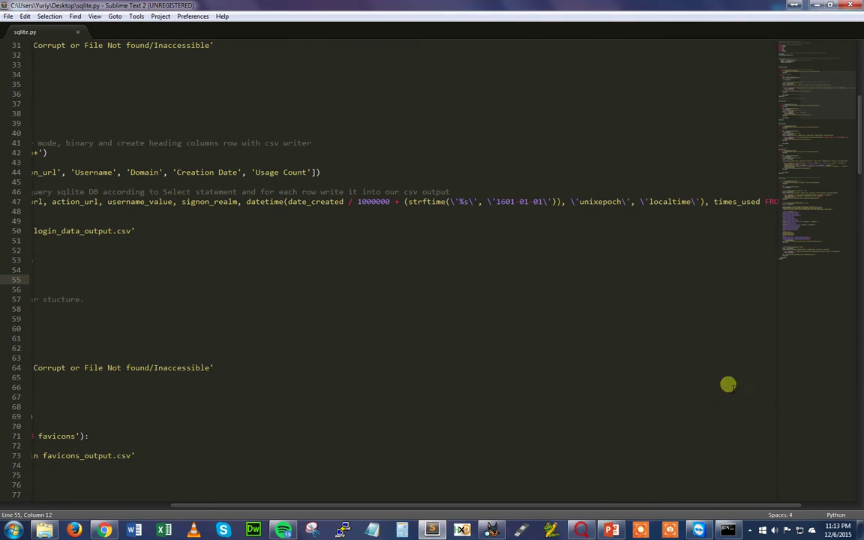
left_click_drag(699, 505, 450, 486)
- Examine the favicons() and history() functions, including the history query's id >=1 filter and ordering by visit_count DESC
scroll(150, 319, "down", 6)
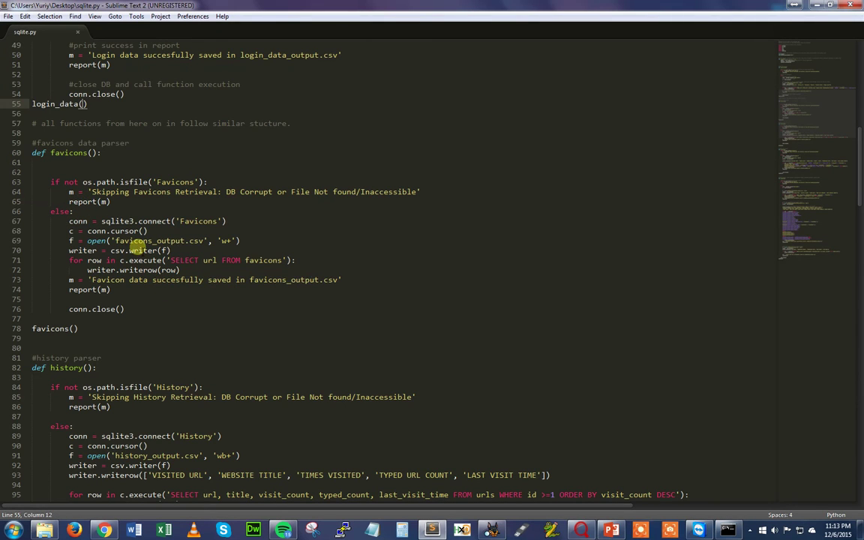
scroll(120, 218, "down", 5)
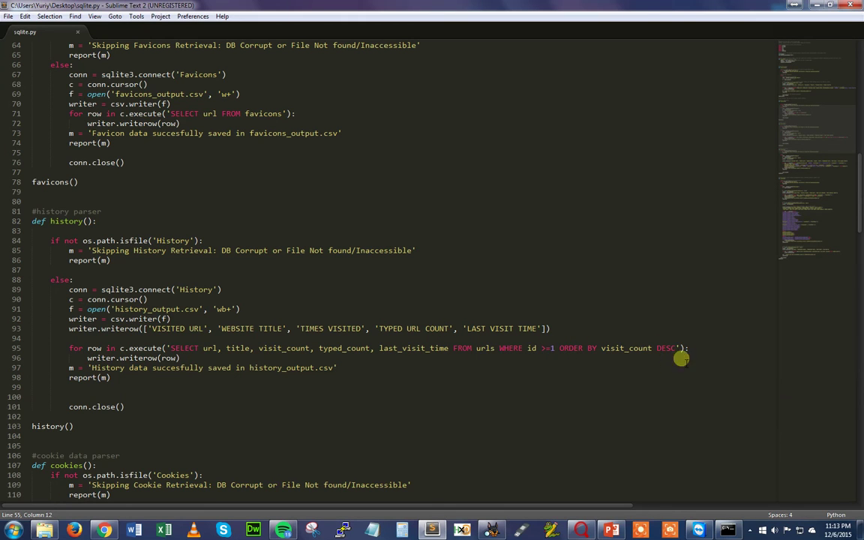
scroll(216, 337, "down", 5)
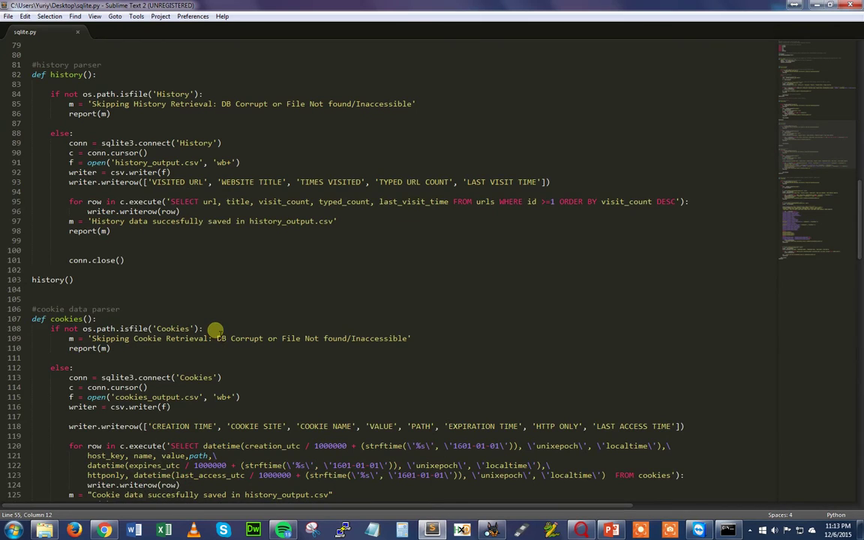
scroll(216, 330, "down", 2)
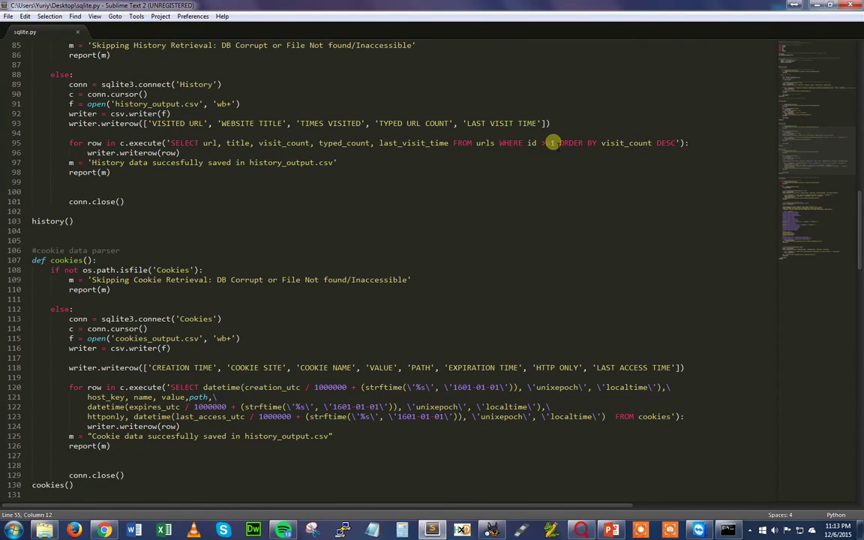
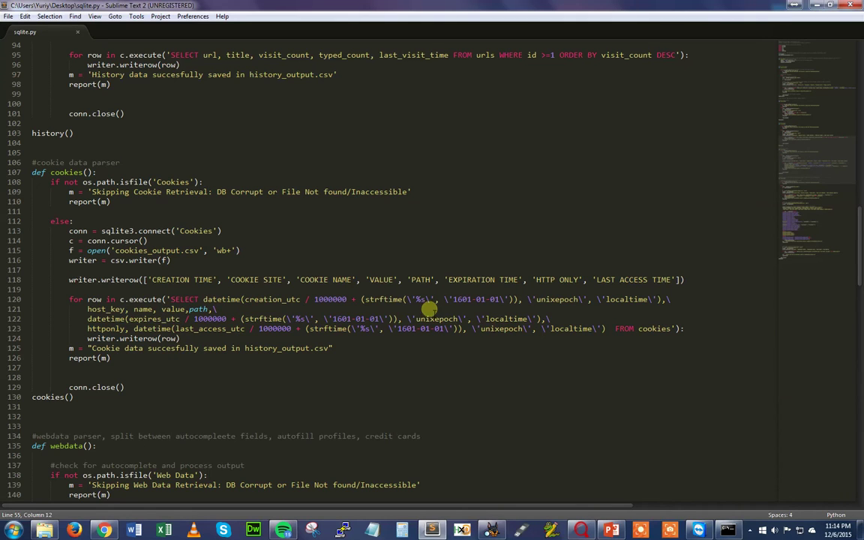
- Examine the cookies query's creation_utc and expires_utc conversions with strftime and unixepoch in lines 120 and 122
left_click(268, 299)
left_click(287, 300)
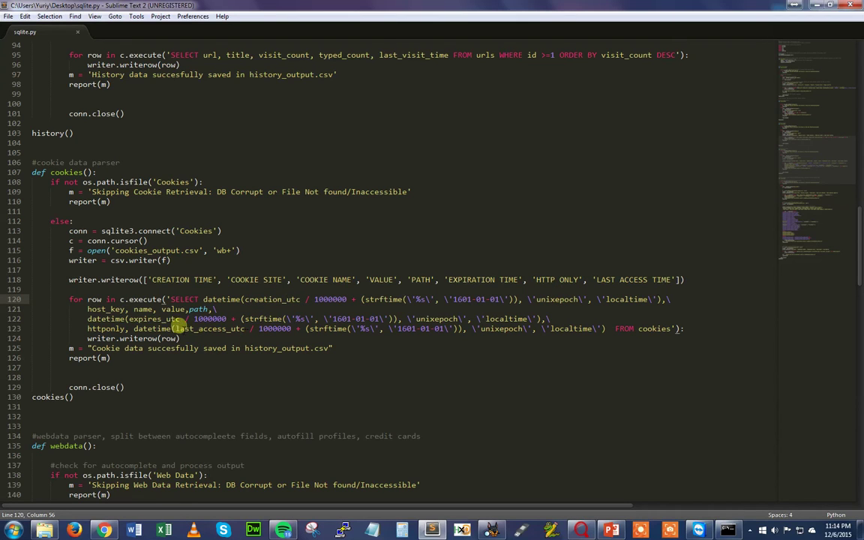
double_click(139, 319)
left_click(283, 319)
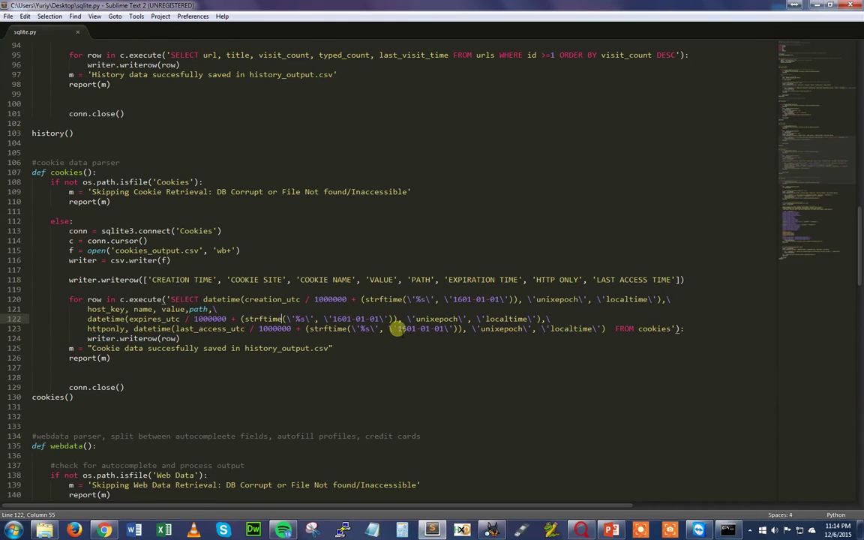
double_click(439, 319)
left_click(442, 319)
- Examine webdata() from the Web Data file check through the autocomplete query to the autofill profile's CSV header row
scroll(110, 331, "down", 4)
scroll(111, 331, "down", 4)
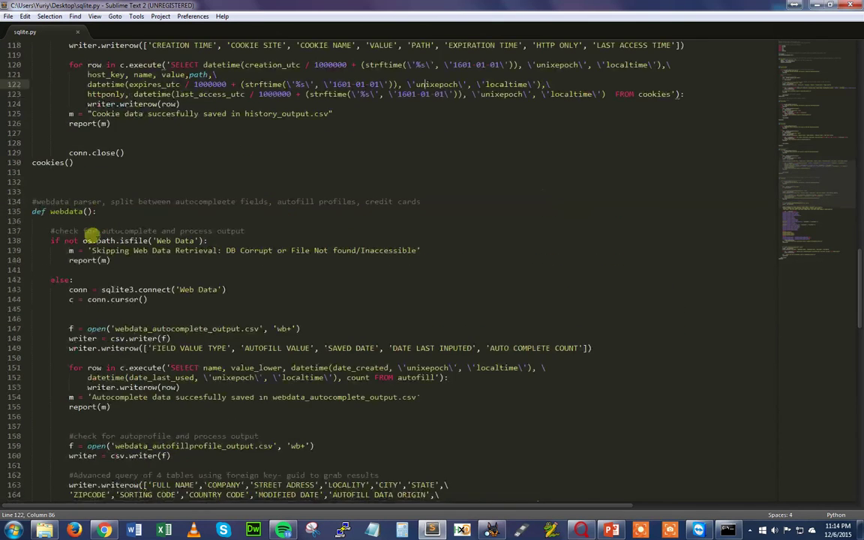
scroll(96, 221, "down", 3)
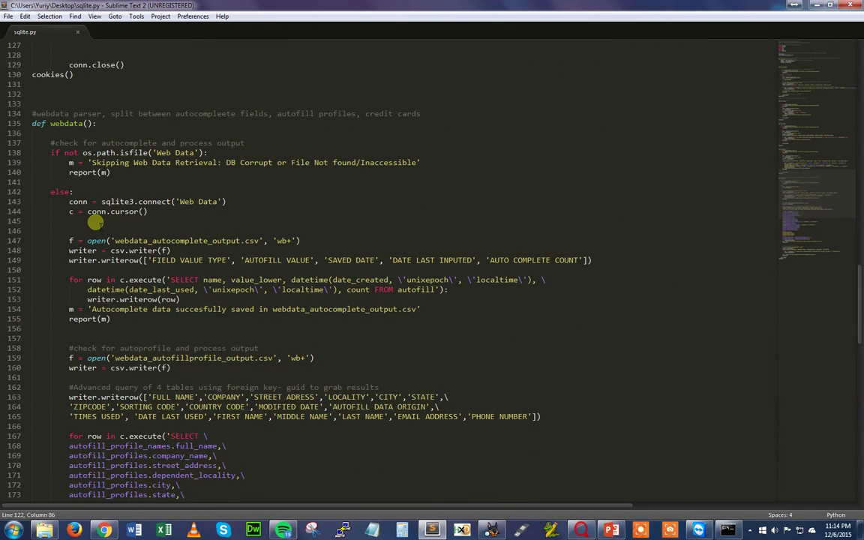
scroll(95, 220, "up", 1)
scroll(95, 220, "down", 11)
scroll(94, 222, "up", 8)
scroll(93, 221, "up", 2)
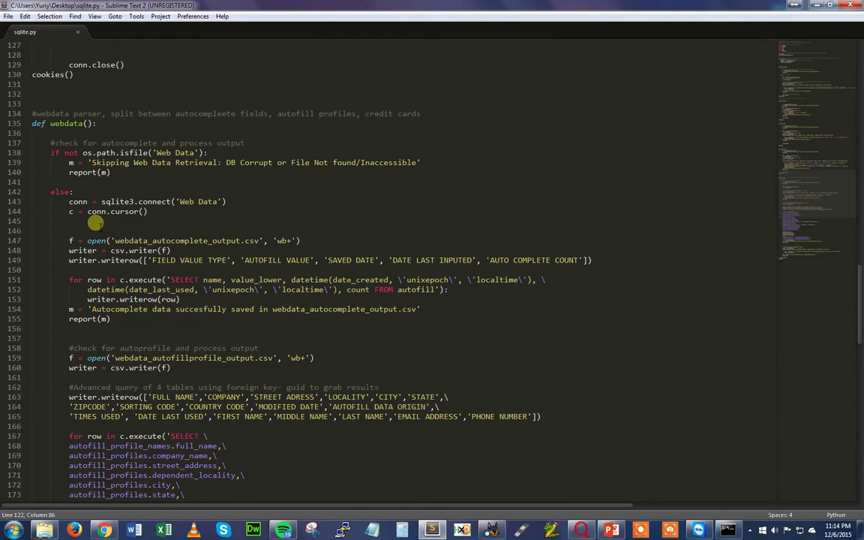
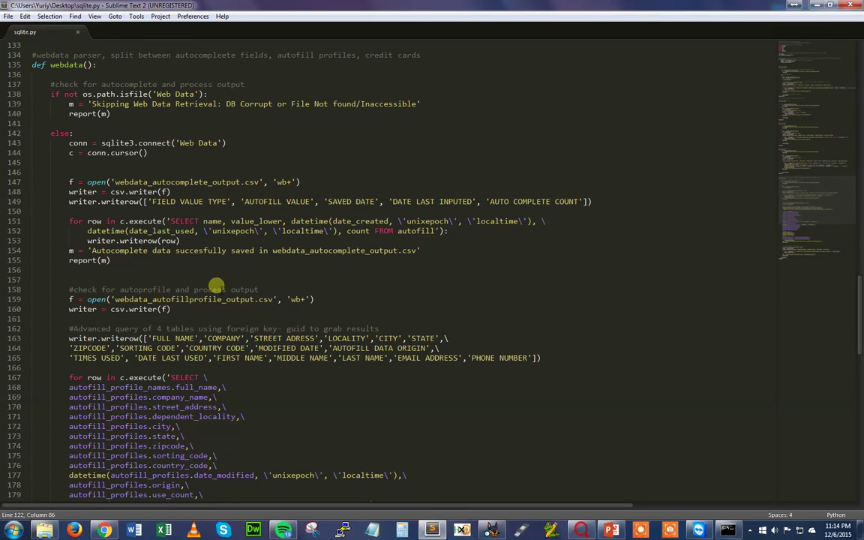
scroll(217, 283, "down", 2)
scroll(216, 276, "down", 1)
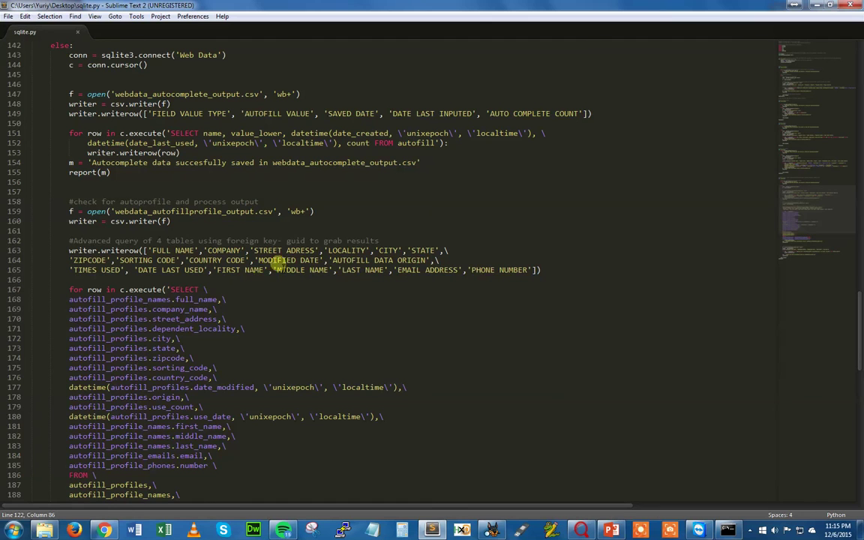
- Examine the four autofill tables in lines 187 to 190 and the guid matches joining them in lines 192 to 194
scroll(192, 300, "down", 5)
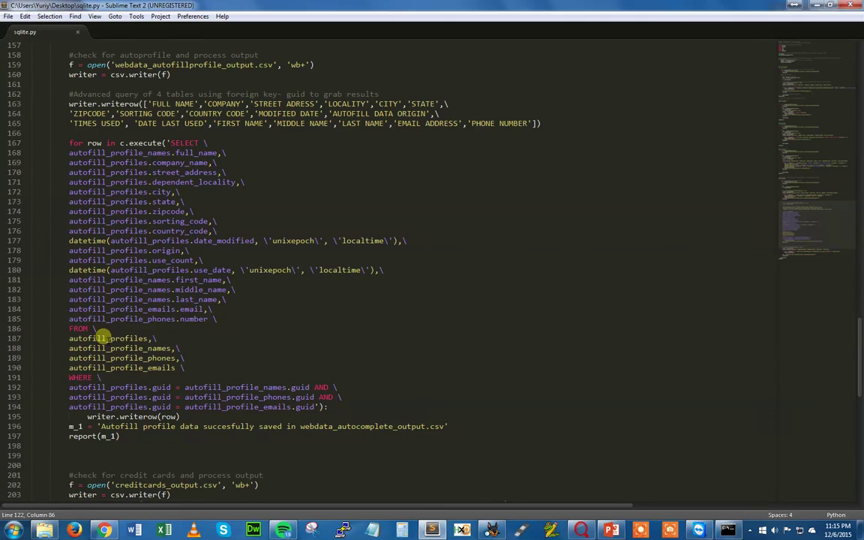
left_click_drag(69, 338, 192, 372)
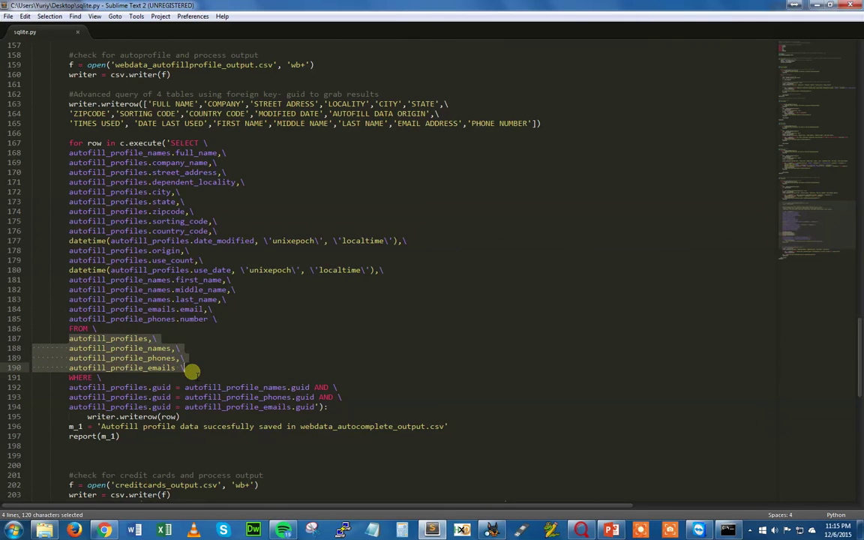
left_click(150, 378)
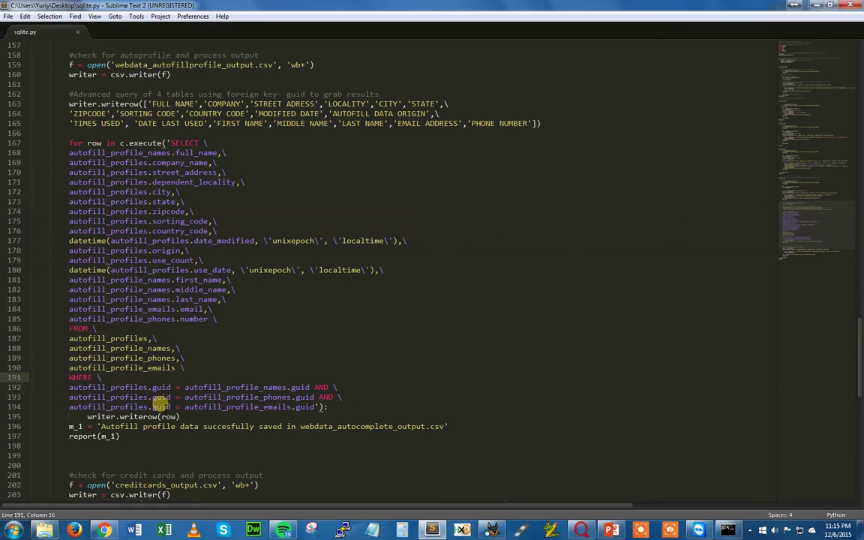
left_click(199, 407)
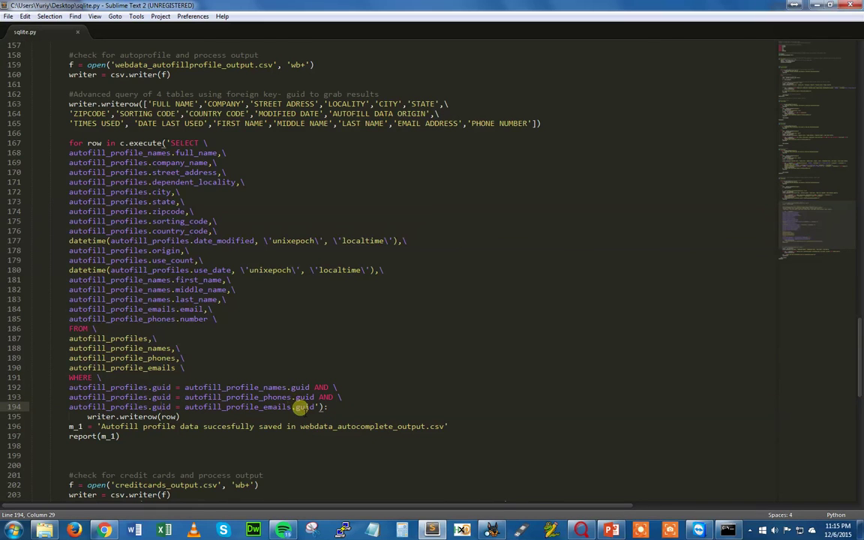
key("Up")
key("Up")
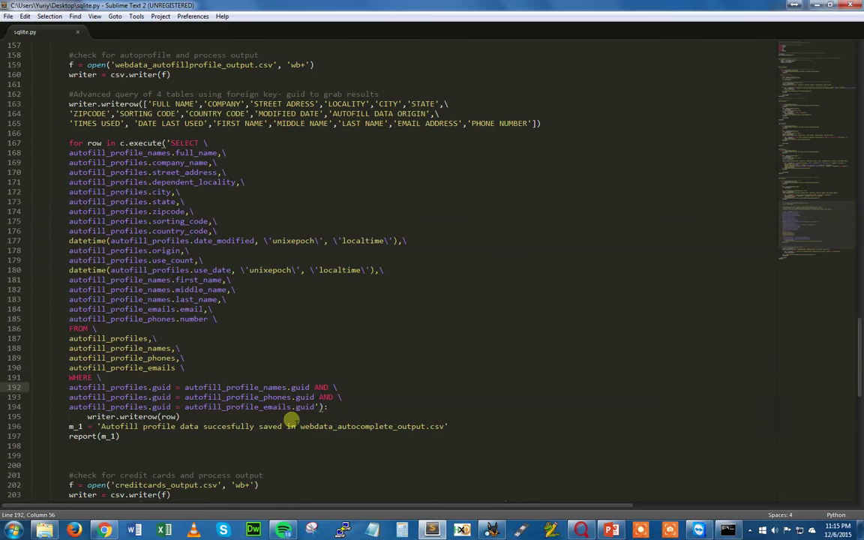
- Examine the unixepoch datetime conversions of date_modified in line 177 and use_date in line 180
scroll(268, 312, "up", 2)
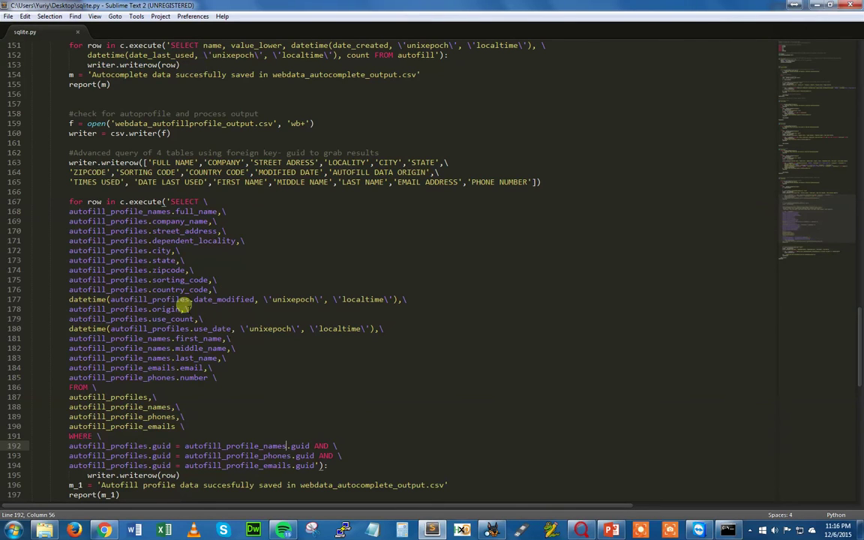
left_click(236, 329)
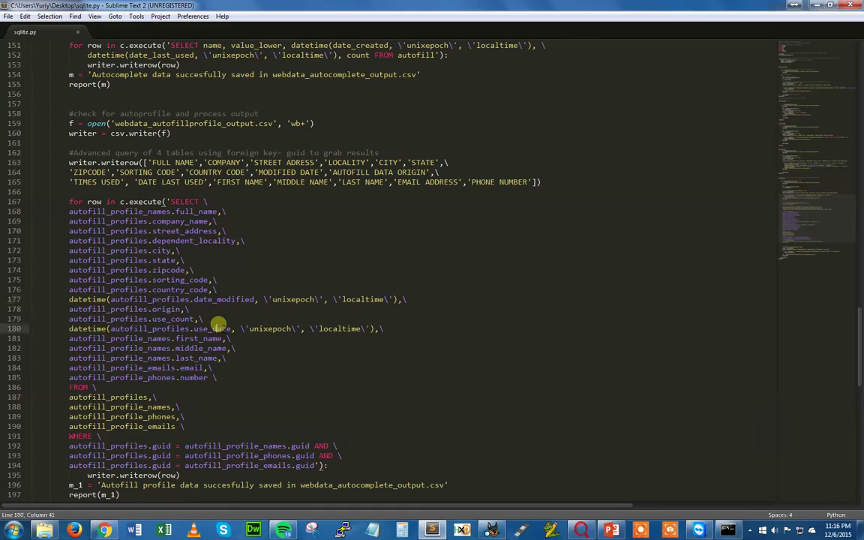
left_click(252, 300)
left_click(315, 318)
left_click(324, 300)
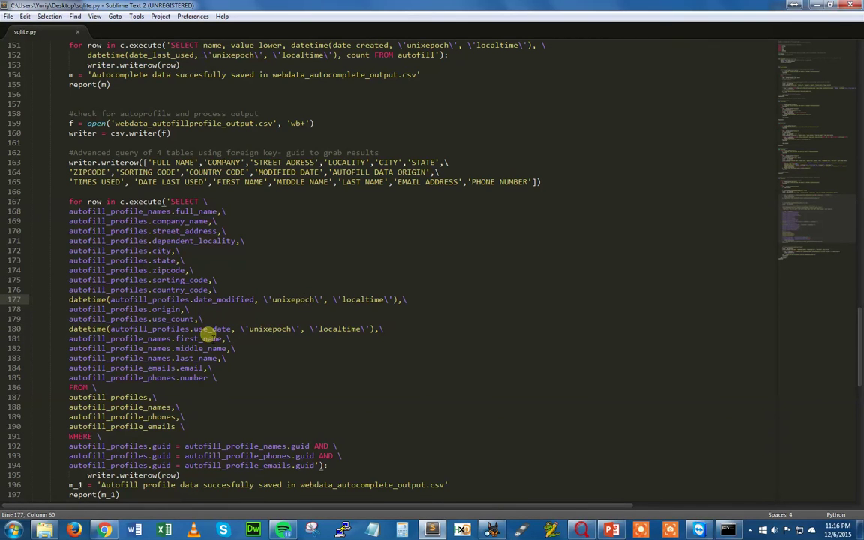
- Examine the credit card section, from opening creditcards_output.csv in line 202 to the success message in line 209
scroll(208, 334, "down", 6)
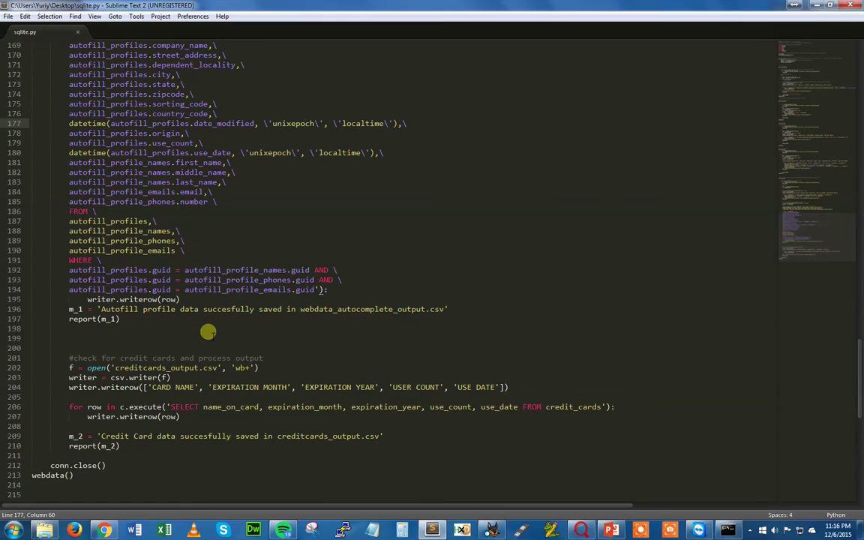
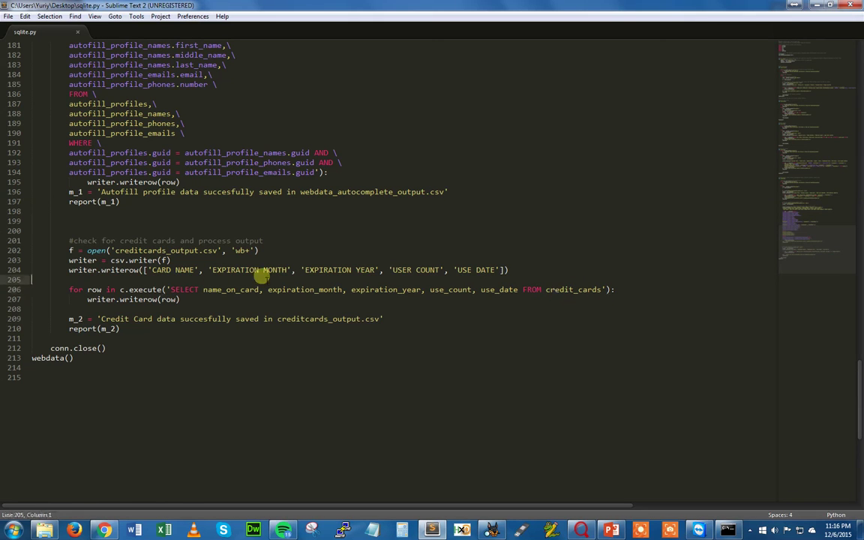
left_click_drag(228, 250, 64, 246)
left_click(65, 249)
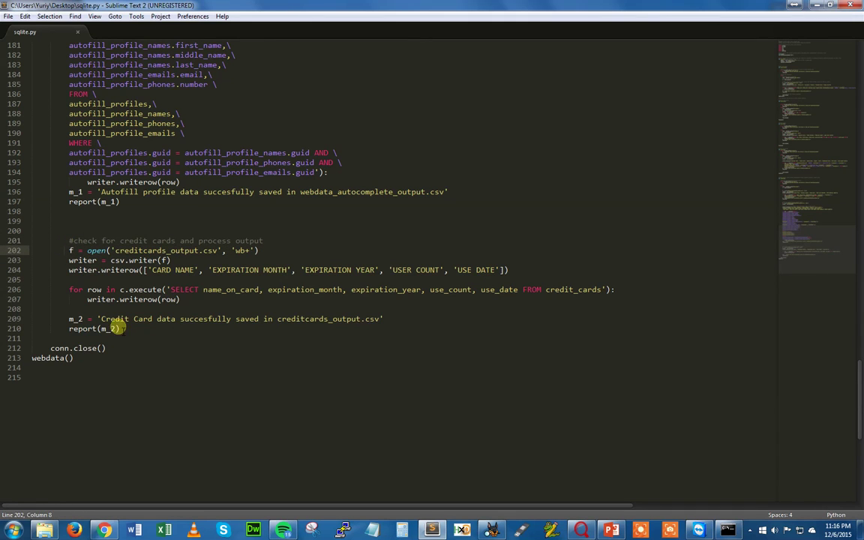
left_click(70, 319)
key("shift+End")
left_click(133, 318)
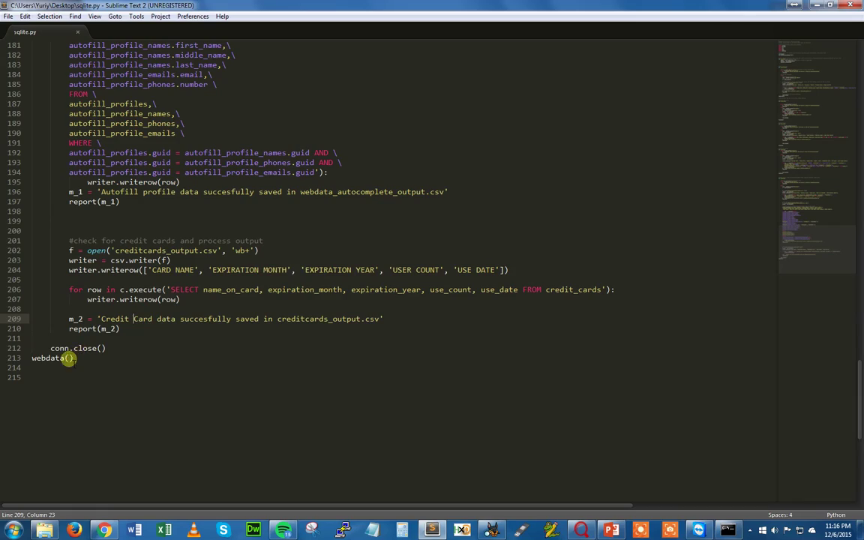
- Return to the beginning of sqlite.py and move the editor window off this screen to show the desktop
scroll(63, 297, "up", 5)
scroll(124, 364, "up", 2)
scroll(134, 379, "up", 20)
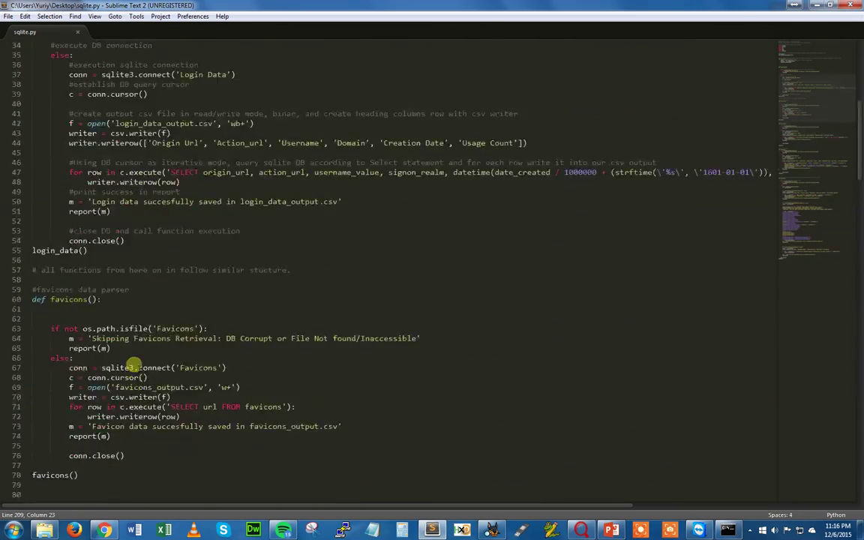
scroll(134, 364, "up", 11)
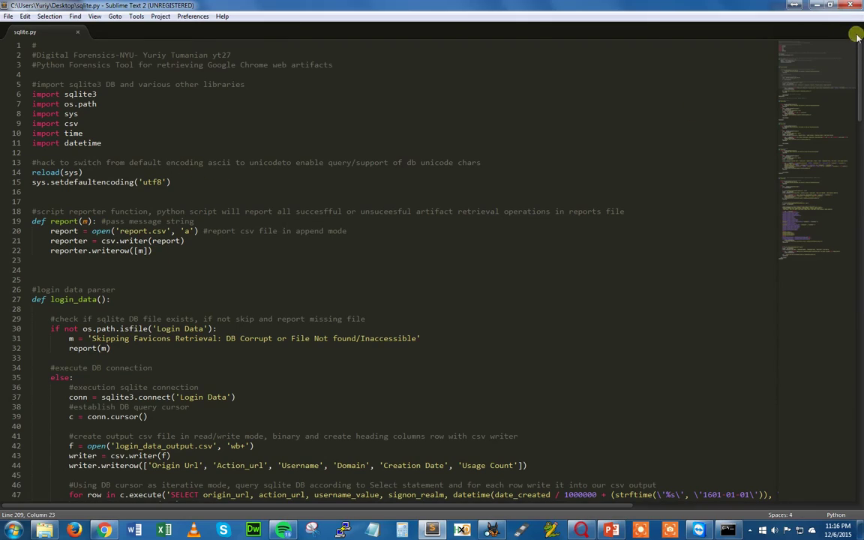
left_click(795, 5)
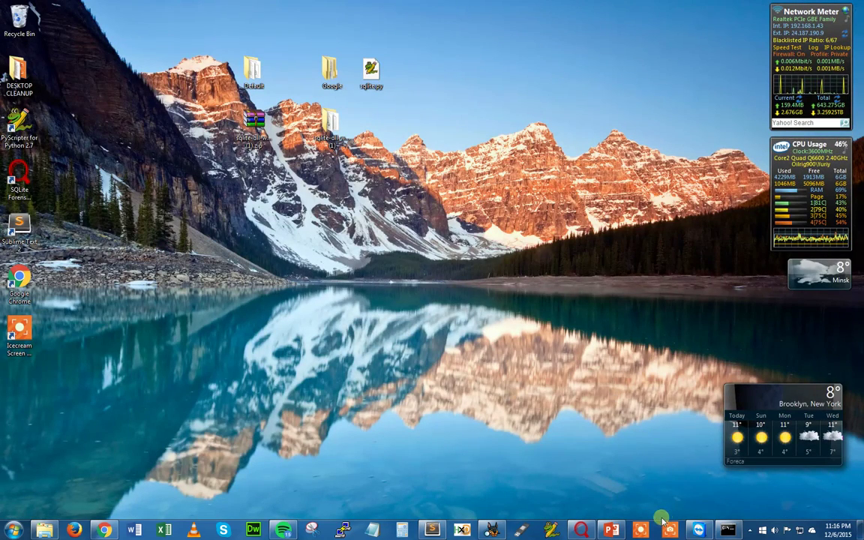
- Open the Default folder on the desktop and look through its Chrome profile files
left_click(492, 531)
left_click(492, 531)
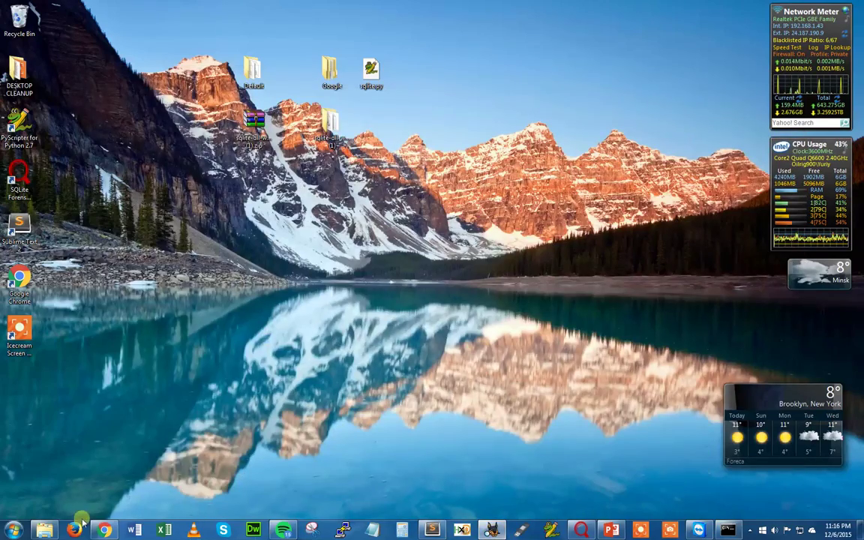
left_click(104, 530)
left_click(103, 531)
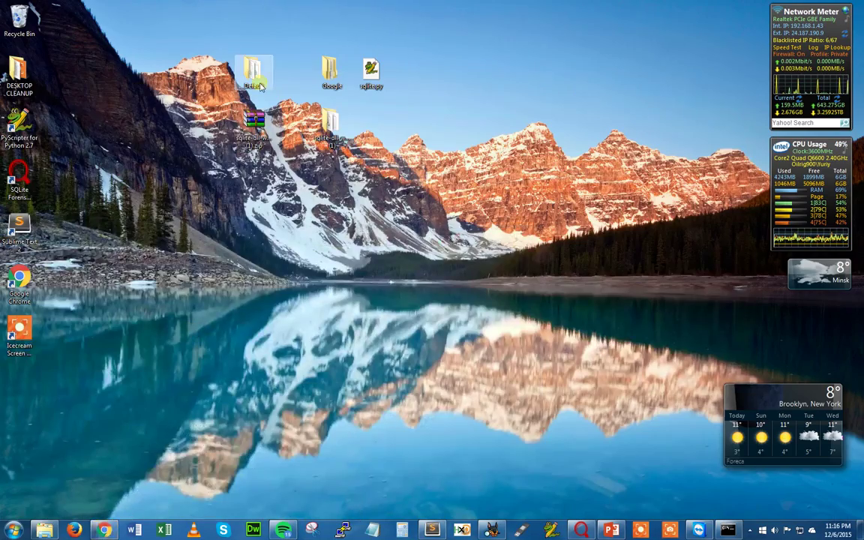
double_click(259, 85)
left_click(253, 283)
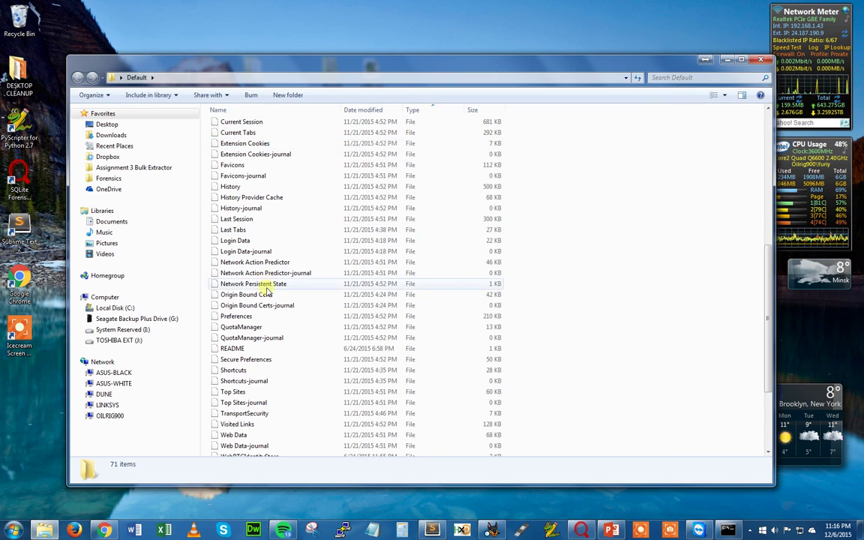
- Examine the History-journal entry and the other Chrome profile files in the Default folder
left_click(253, 208)
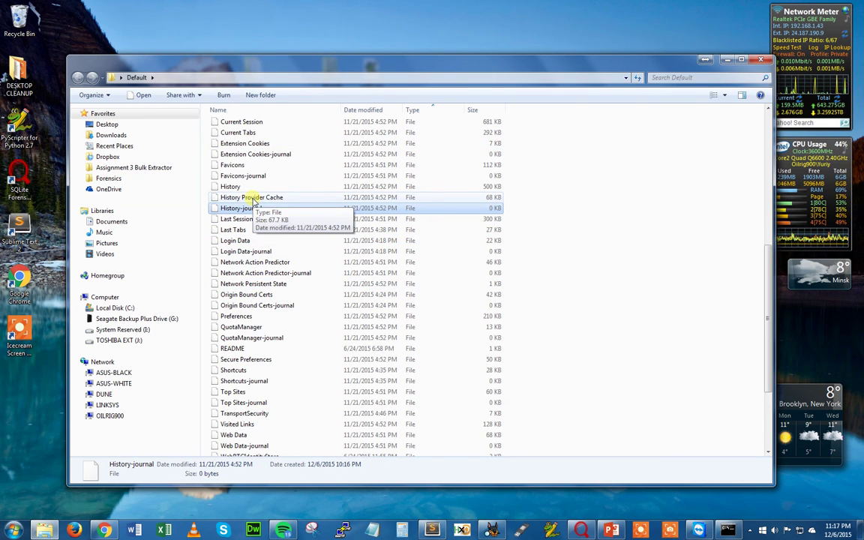
scroll(253, 225, "up", 2)
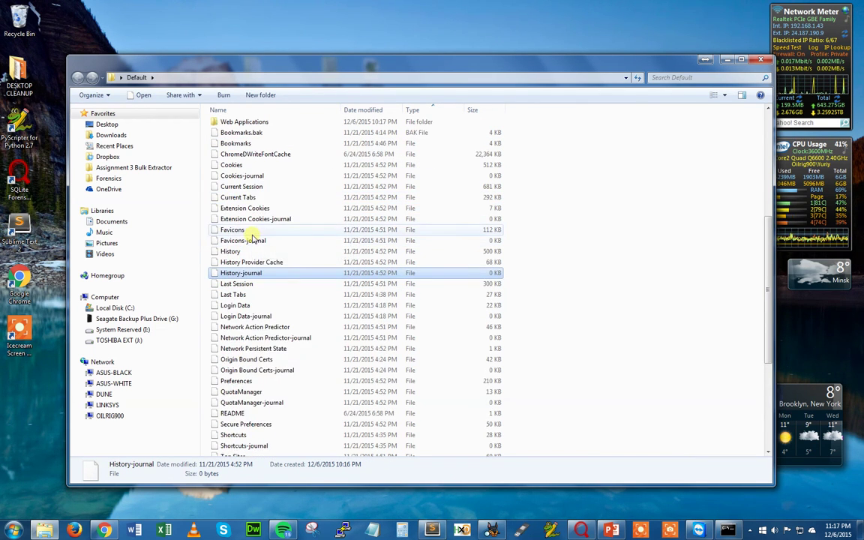
scroll(259, 248, "up", 3)
scroll(261, 255, "up", 3)
scroll(262, 259, "down", 9)
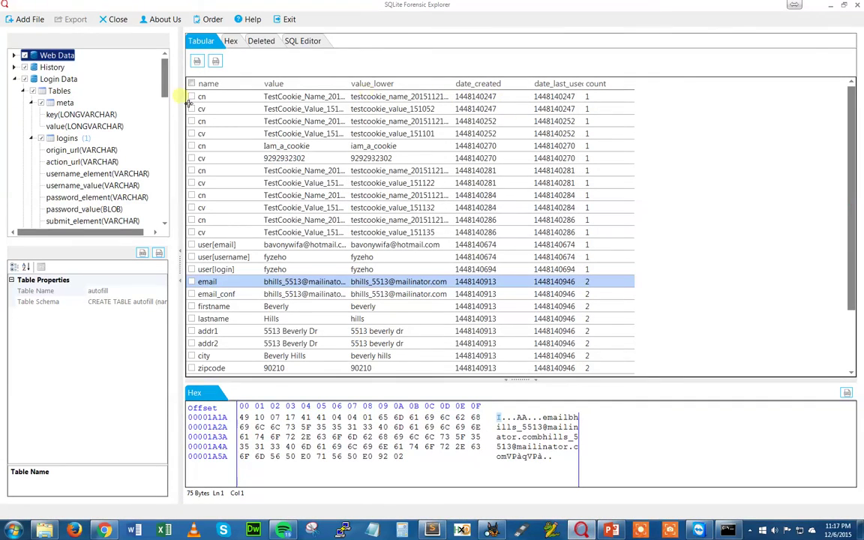
- Switch to SQLite Forensic Explorer, collapse the Login Data, Top Sites and Favicons databases, and display the cookies table of the Cookies database
left_click(15, 79)
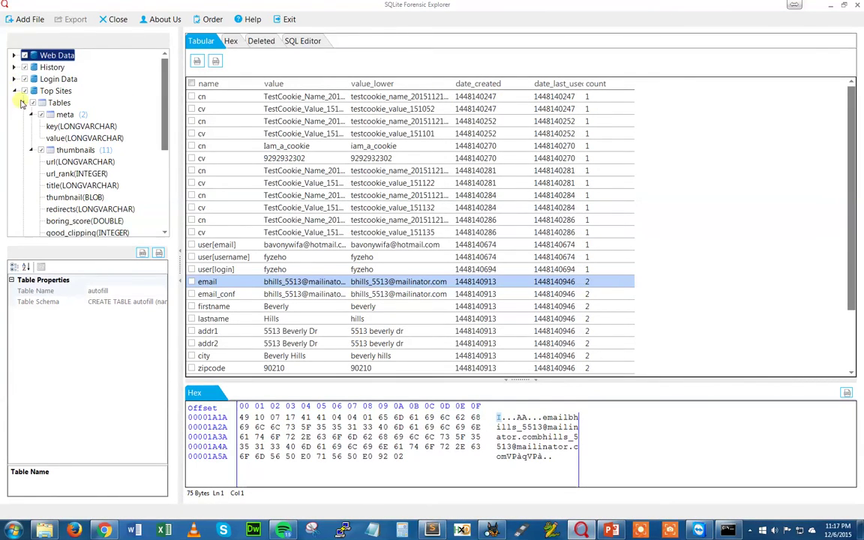
left_click(14, 91)
left_click(15, 102)
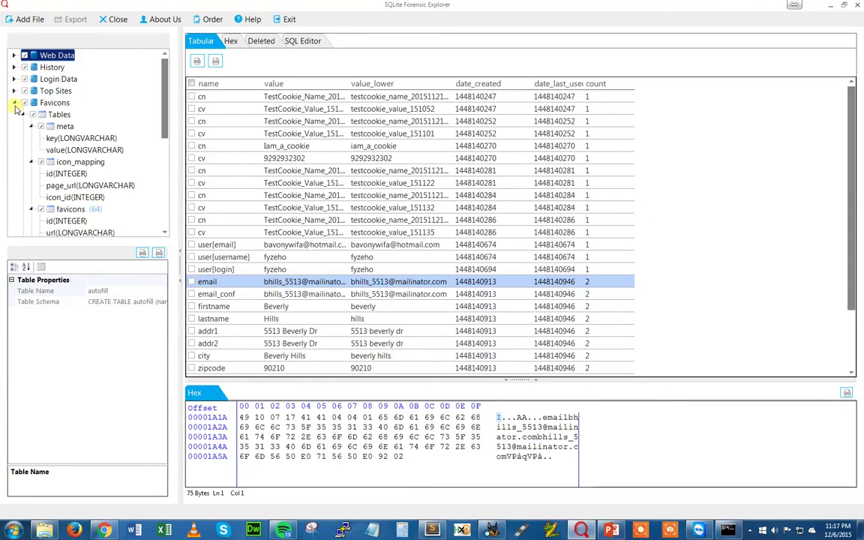
left_click(15, 103)
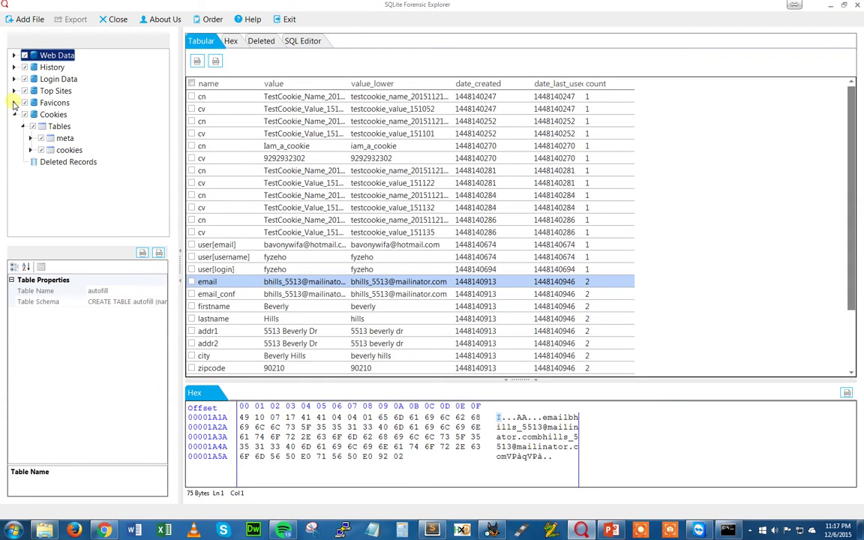
left_click(64, 138)
left_click(64, 149)
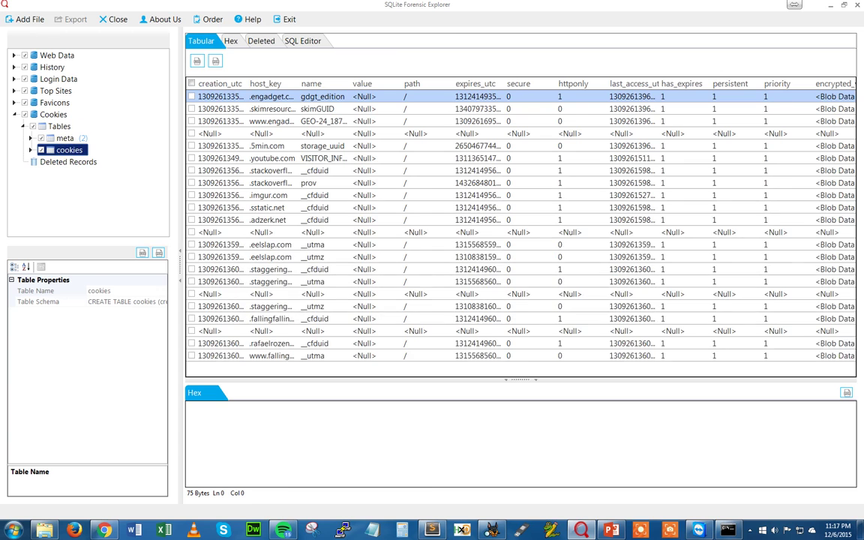
- Minimize SQLite Forensic Explorer and move the Default folder window off this screen to show the desktop
left_click(829, 5)
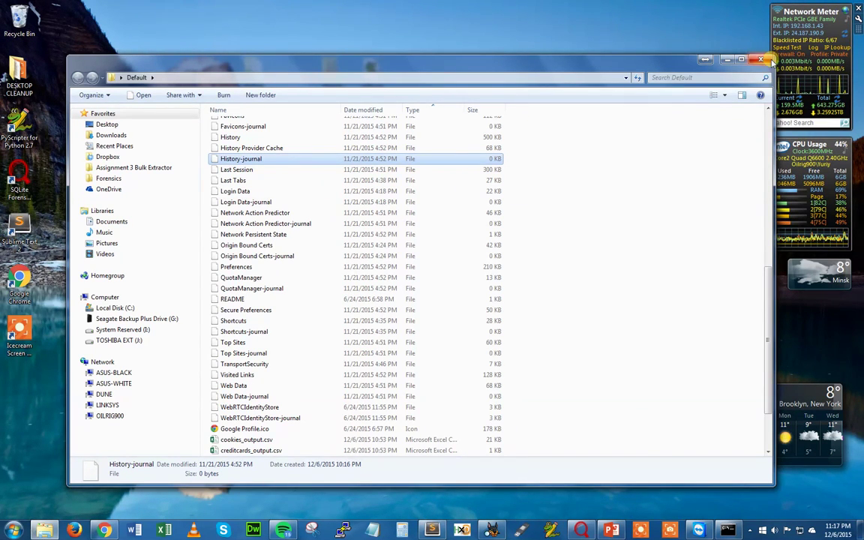
left_click(704, 60)
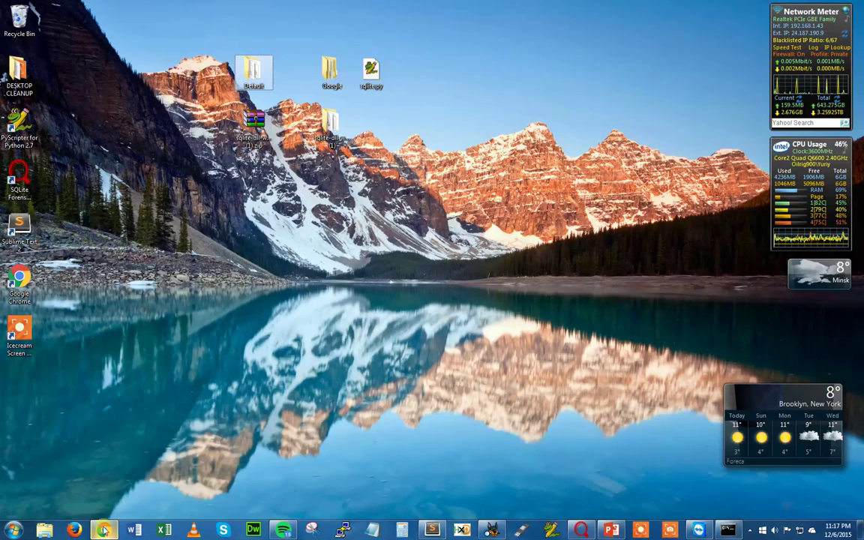
left_click(88, 477)
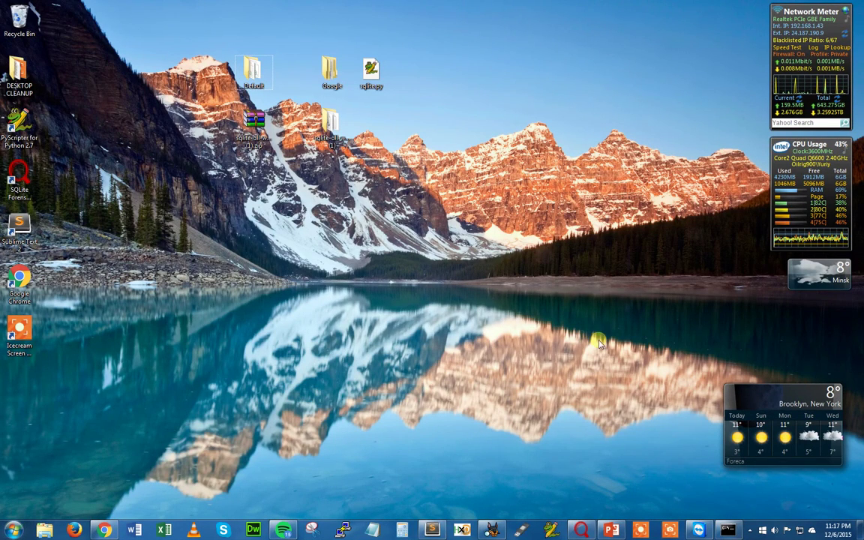